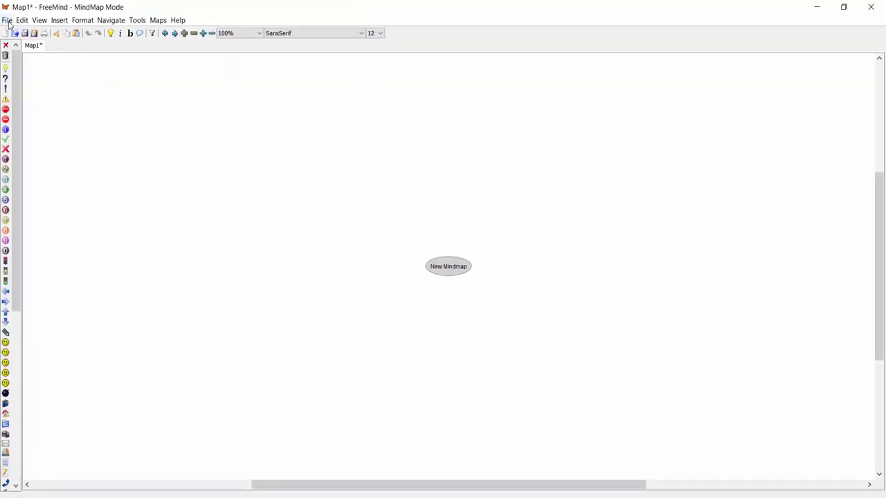
Step: Browse the File, View and Format menus, then open the 'New Mindmap' root text for inline editing
click(6, 21)
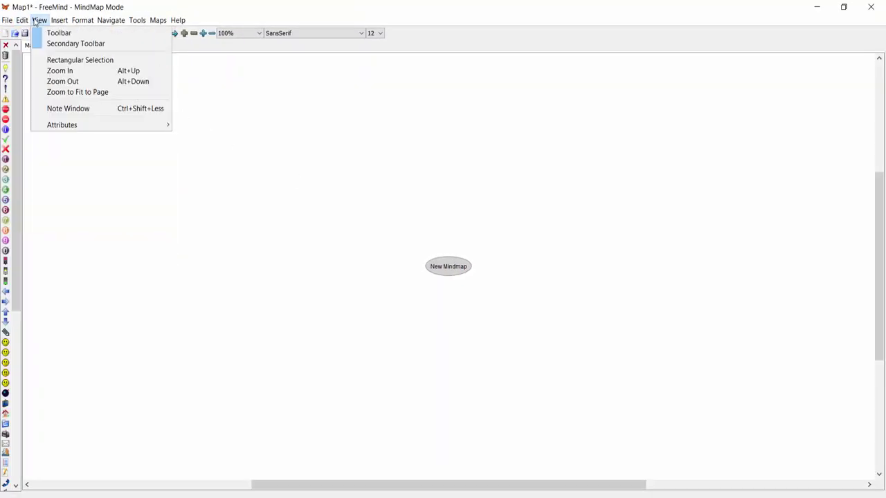
mouse_move(58, 21)
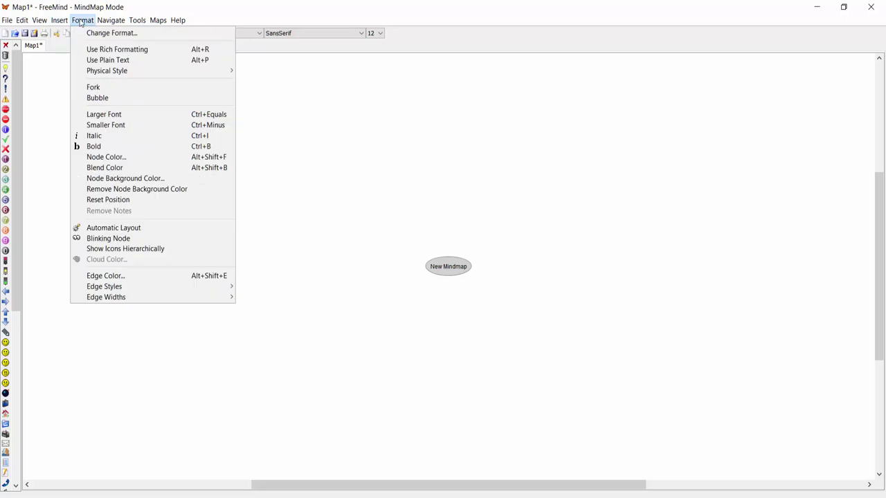
click(342, 355)
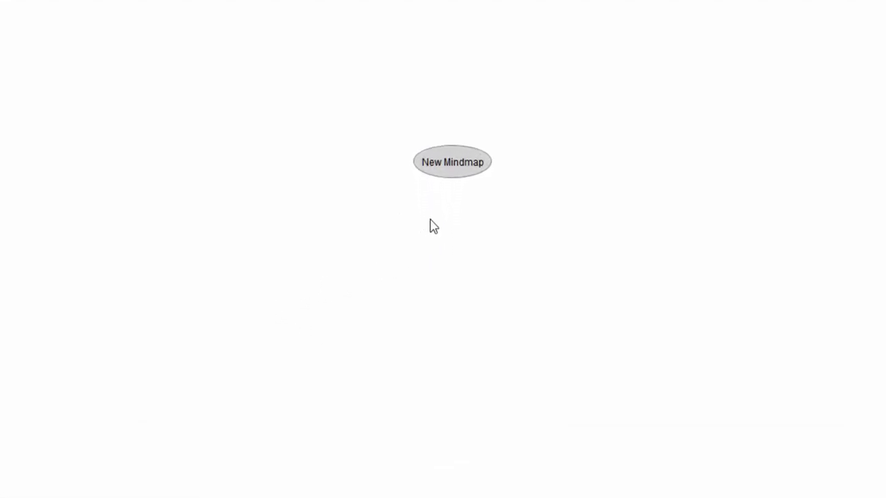
double_click(457, 164)
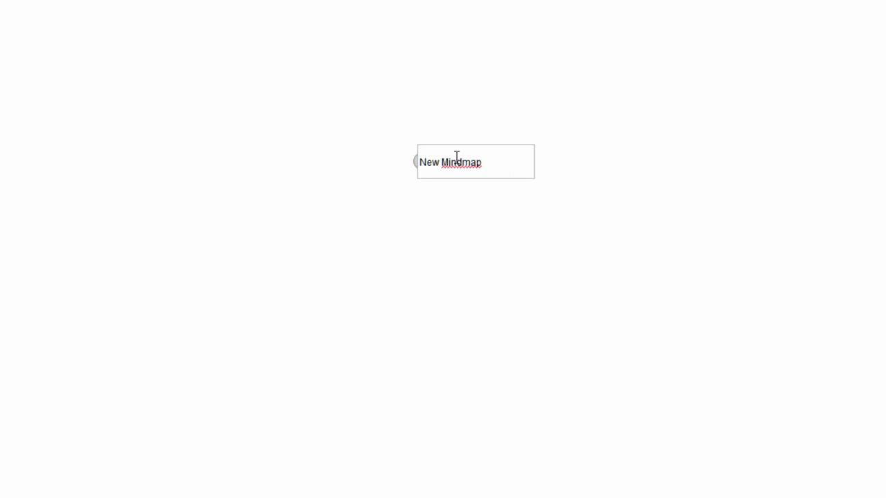
Step: Accept the 'mindmap' spelling suggestion so the root reads 'New mindmap'
right_click(452, 157)
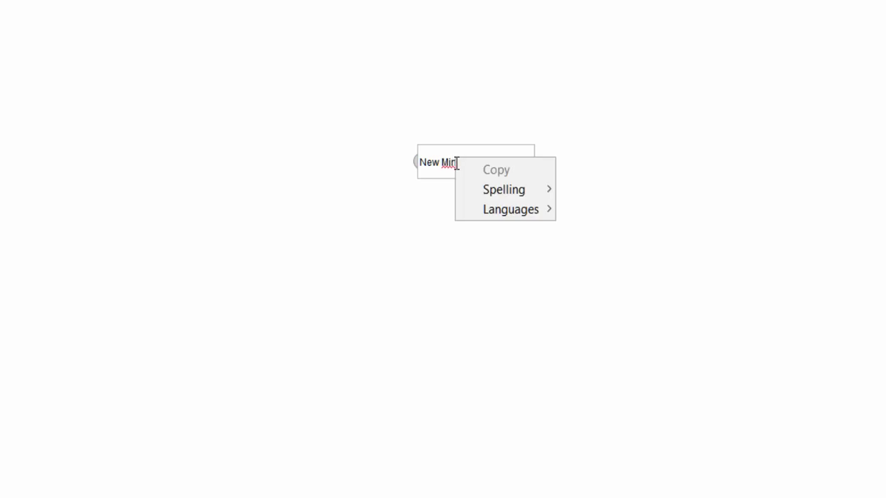
mouse_move(478, 194)
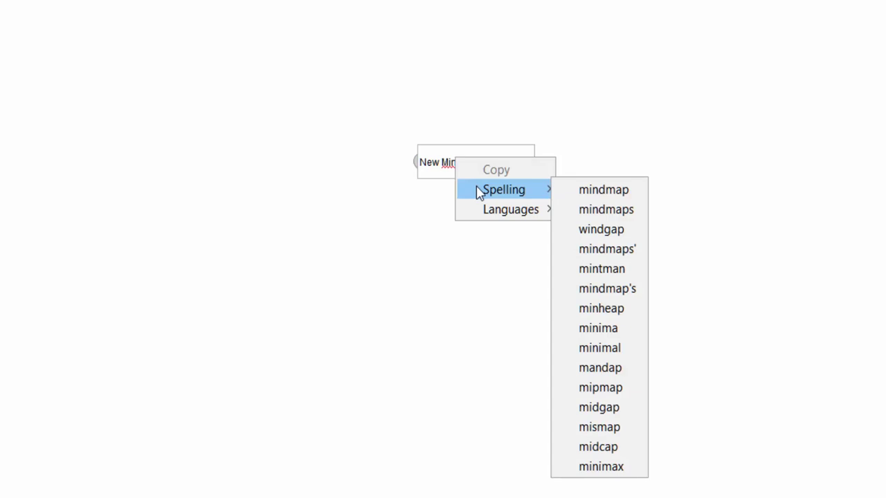
click(587, 189)
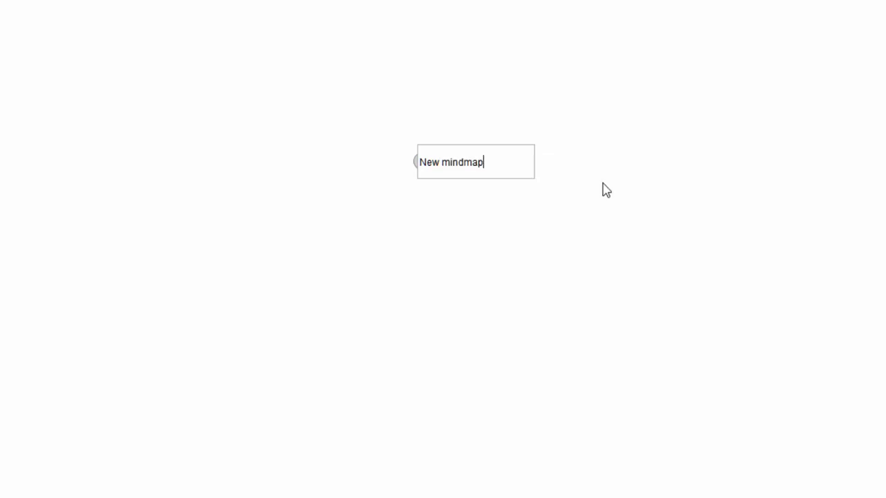
Step: Confirm the spell-check language is English and commit the node edit
right_click(485, 164)
mouse_move(543, 218)
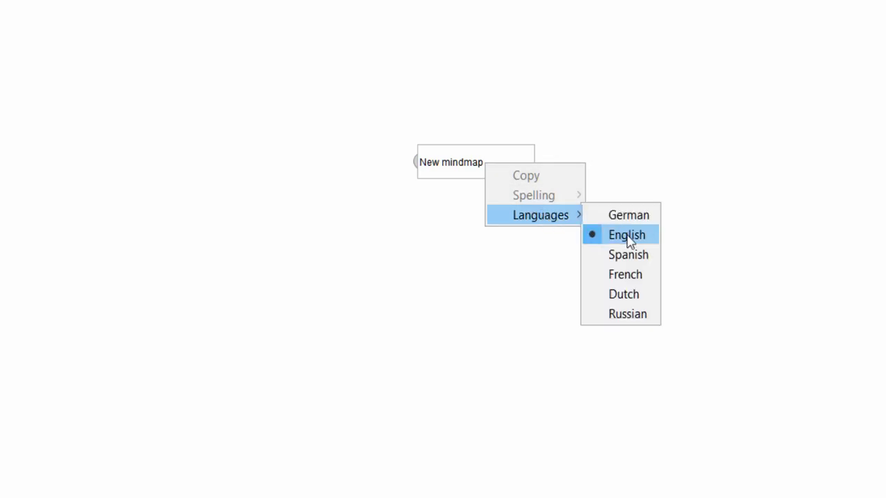
click(631, 167)
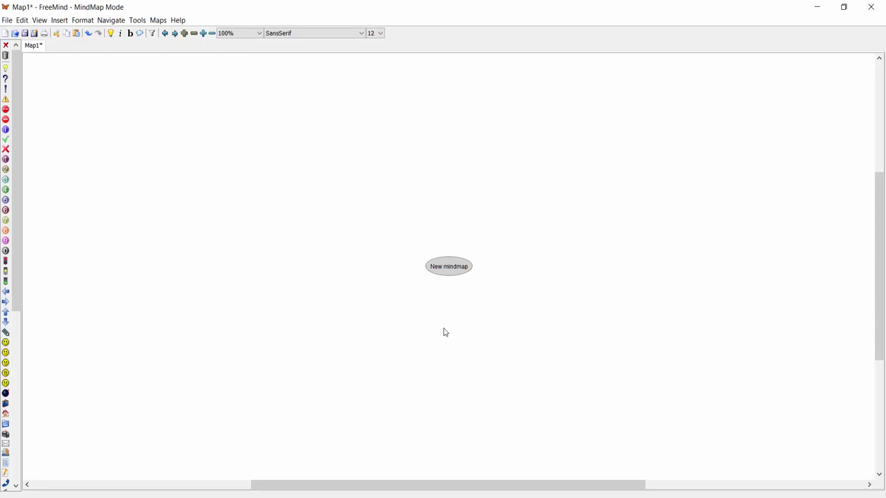
Step: Show the New mindmap node's Format submenu, reviewing Edge Widths and Node Background Color
right_click(443, 270)
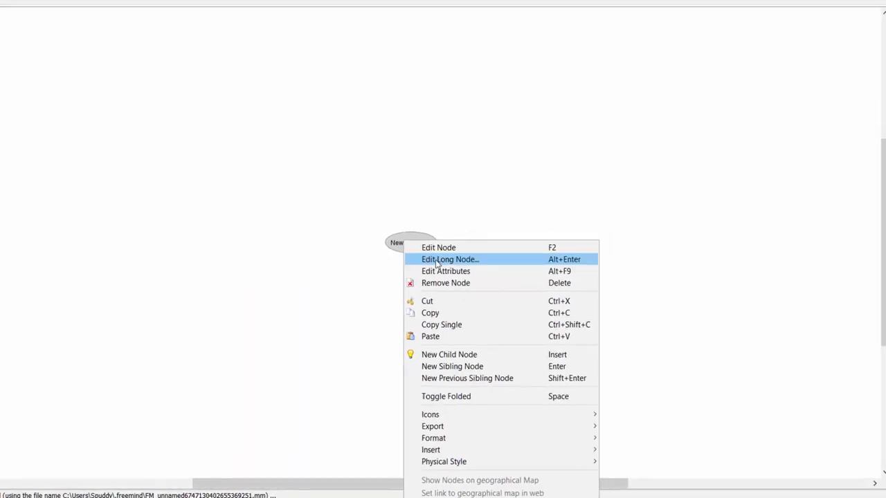
mouse_move(322, 419)
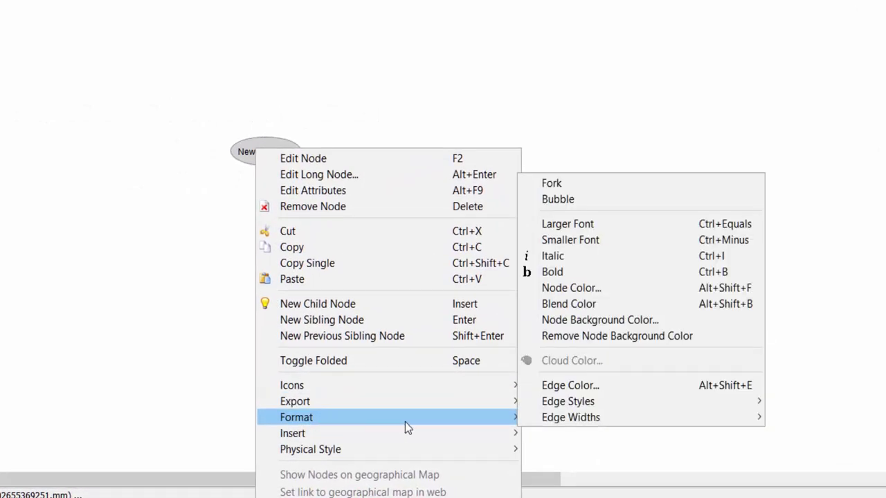
mouse_move(538, 418)
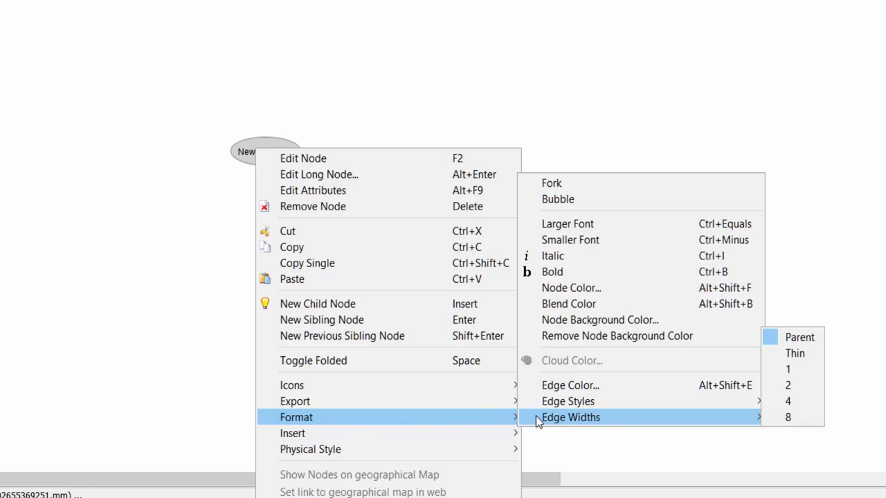
Step: Give the New mindmap node a bright green background after browsing the HSV, HSL, RGB and CMYK tabs
click(559, 324)
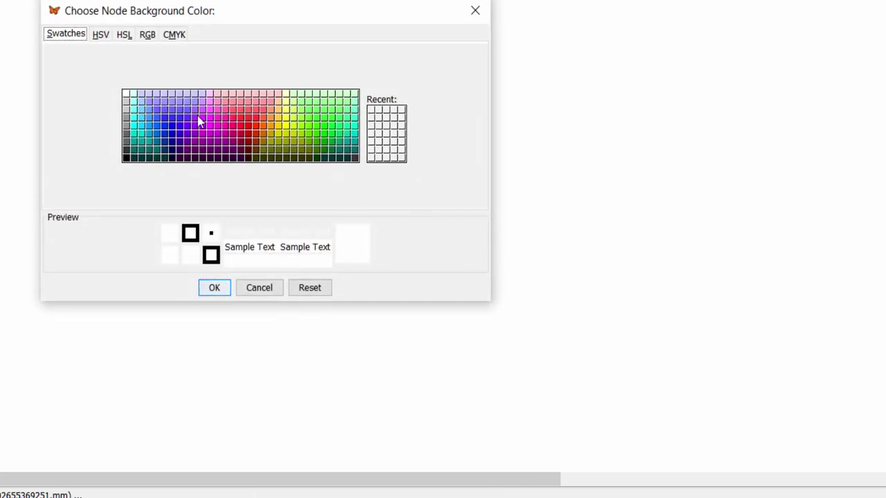
click(101, 36)
click(122, 36)
click(145, 36)
click(172, 34)
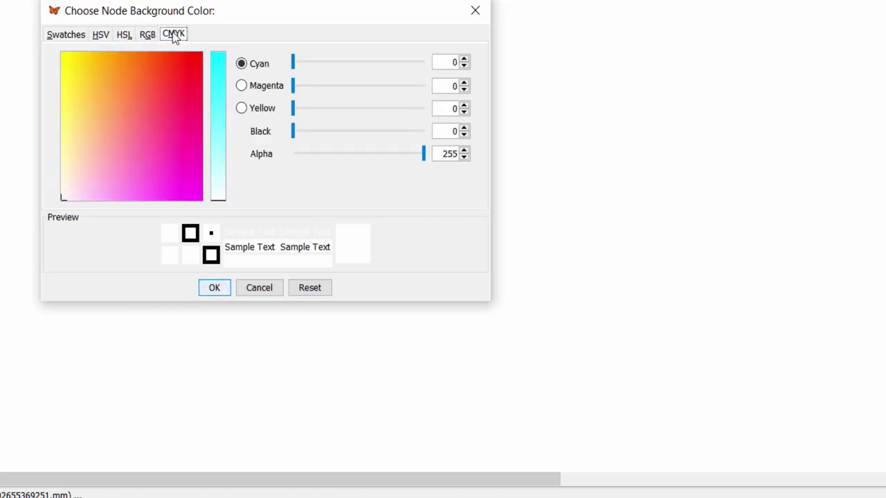
click(59, 38)
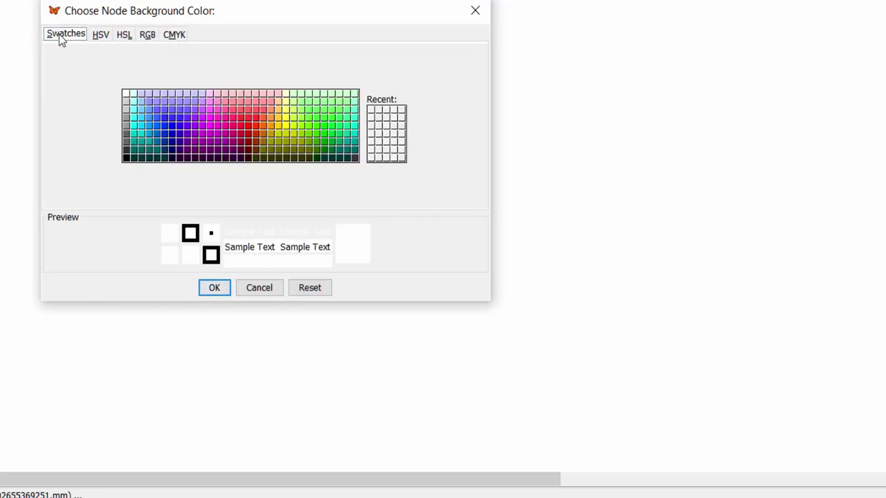
click(322, 134)
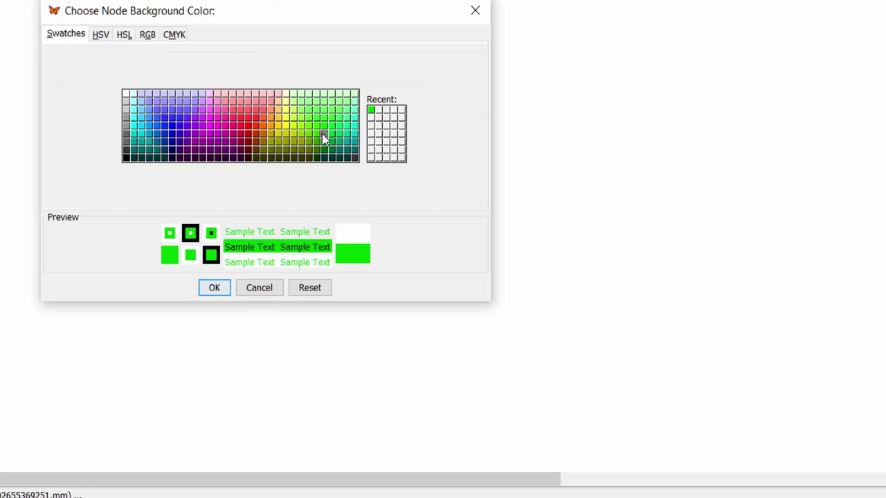
click(214, 288)
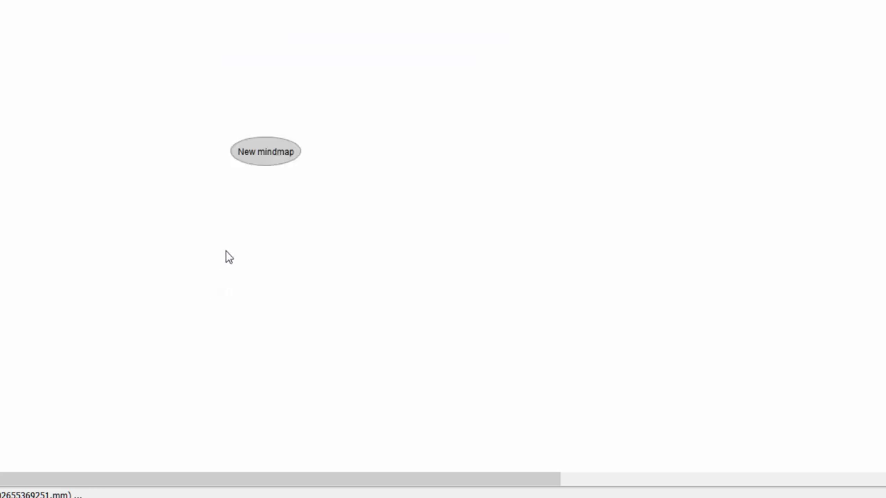
Step: Replace the root node's text with 'Global Warming Research'
double_click(273, 149)
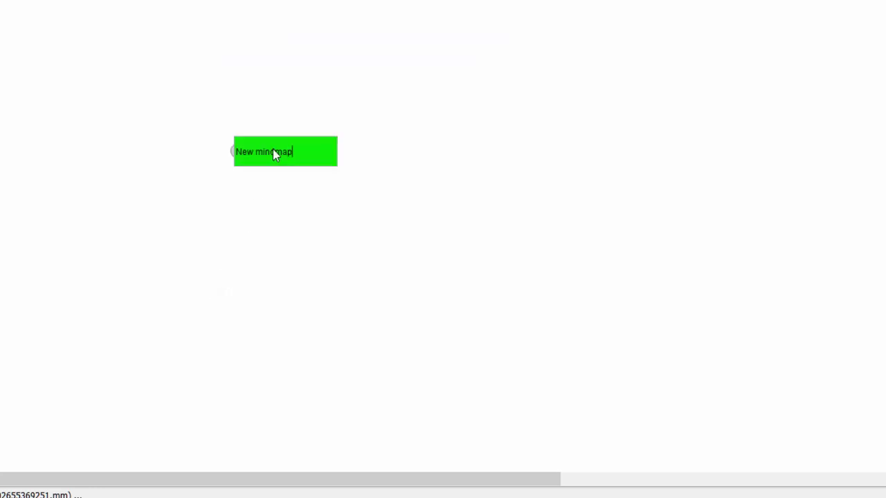
key(Return)
double_click(277, 155)
key(BackSpace)
key(BackSpace)
key(BackSpace)
key(BackSpace)
key(BackSpace)
key(BackSpace)
key(BackSpace)
key(BackSpace)
key(BackSpace)
key(BackSpace)
key(BackSpace)
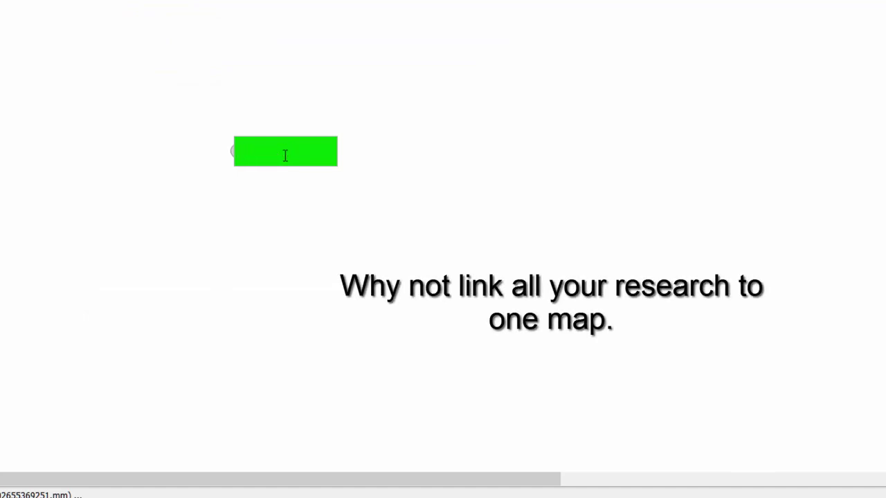
text(Global Warming Research)
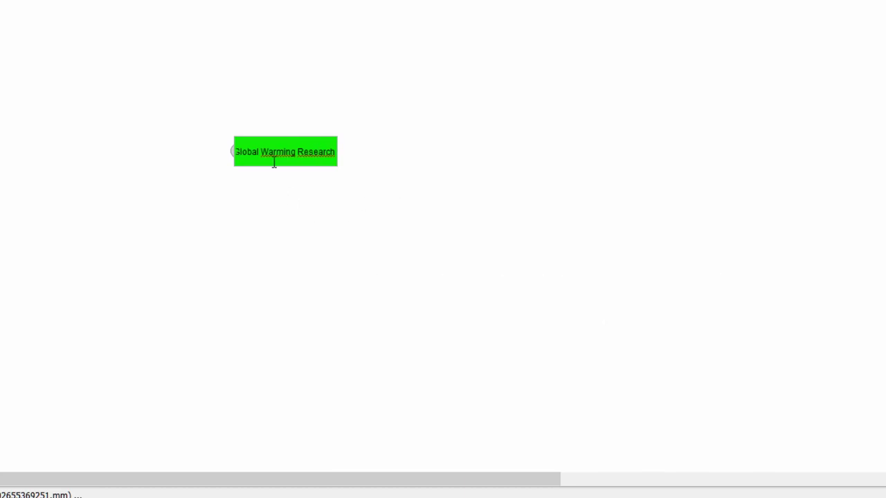
Step: Lowercase 'warming' and 'research' using spelling suggestions, then commit the edit
right_click(280, 152)
mouse_move(313, 185)
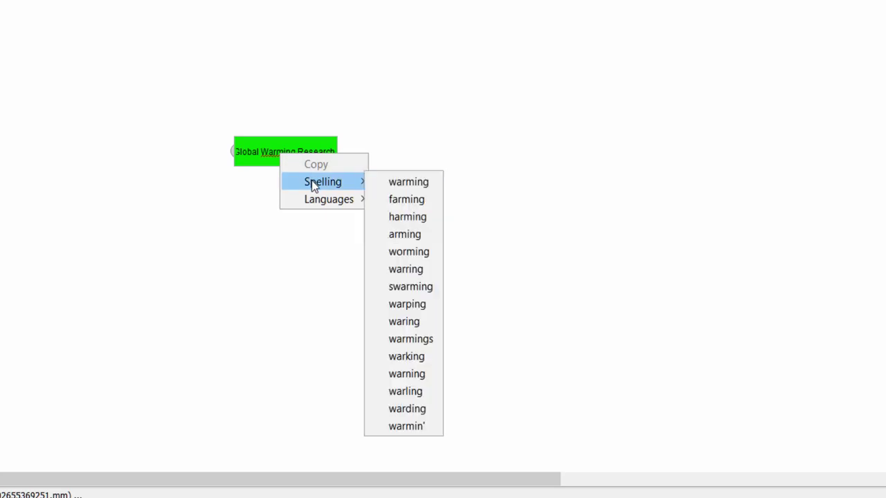
click(377, 183)
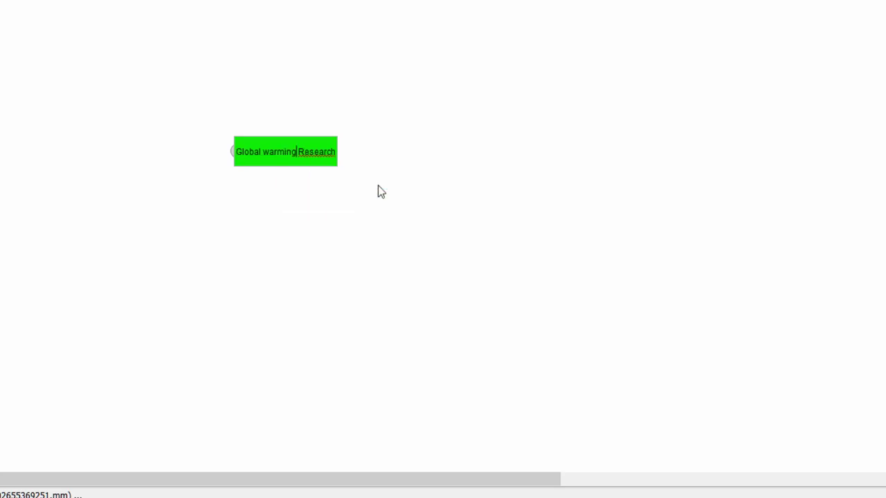
right_click(312, 153)
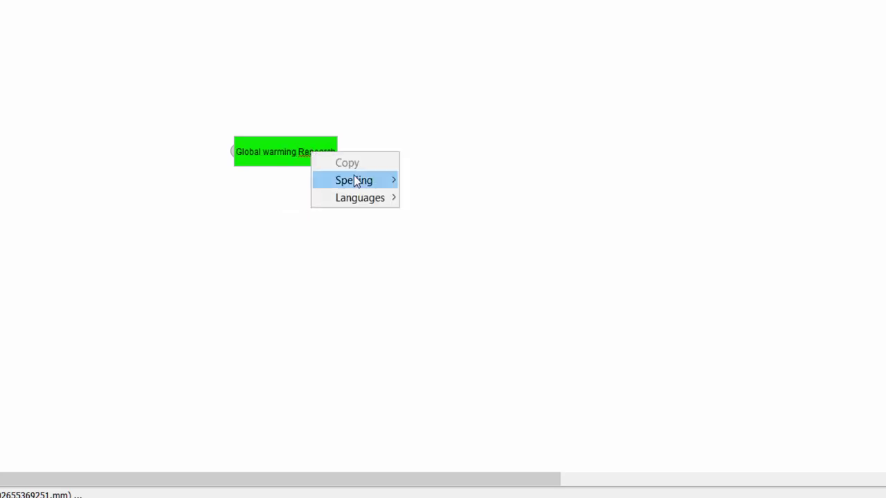
mouse_move(354, 179)
click(415, 181)
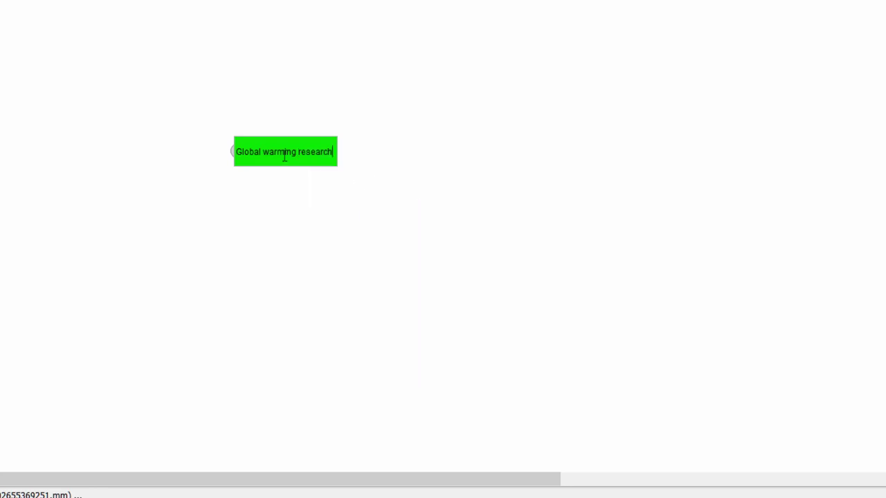
right_click(246, 153)
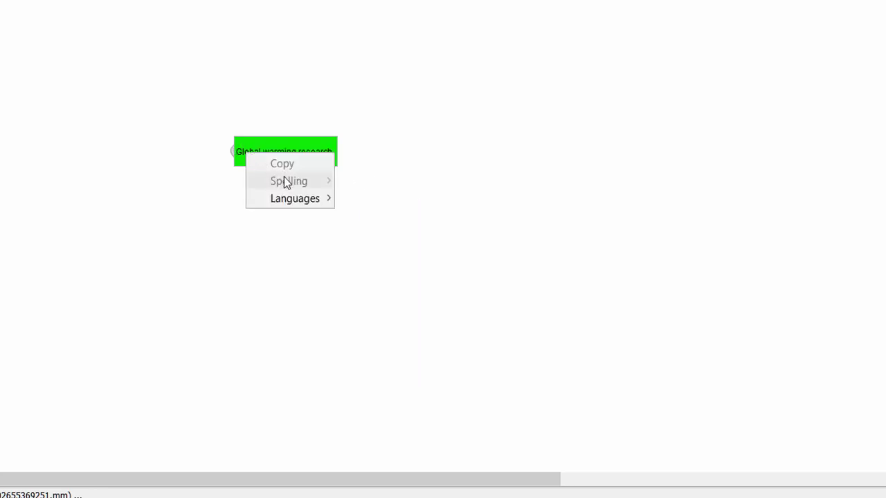
click(256, 109)
click(417, 207)
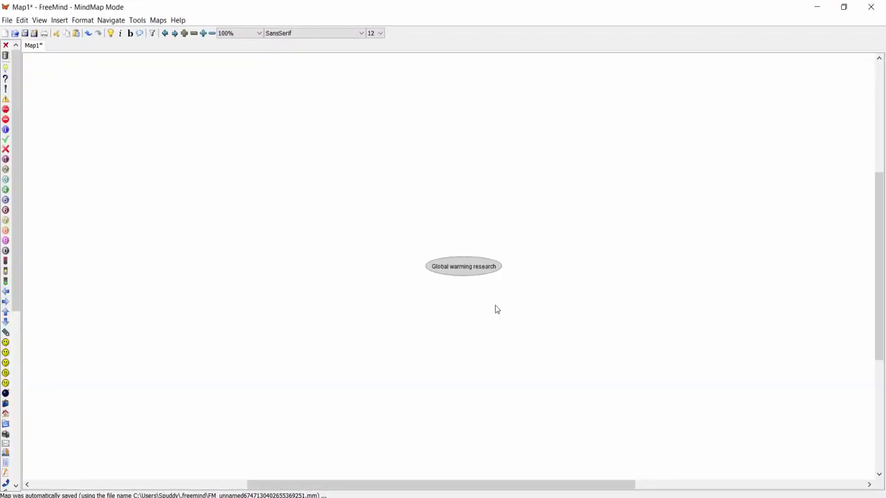
Step: Add a 'Research online' node branching from the green root node
double_click(484, 270)
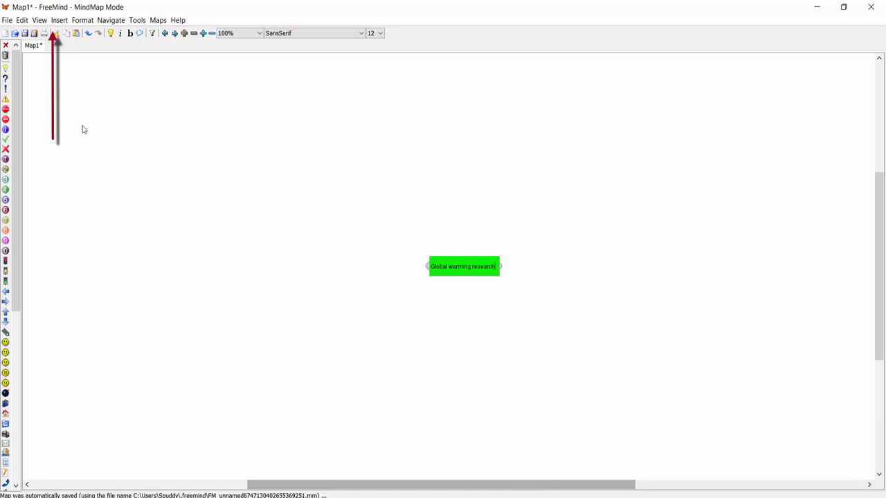
click(58, 20)
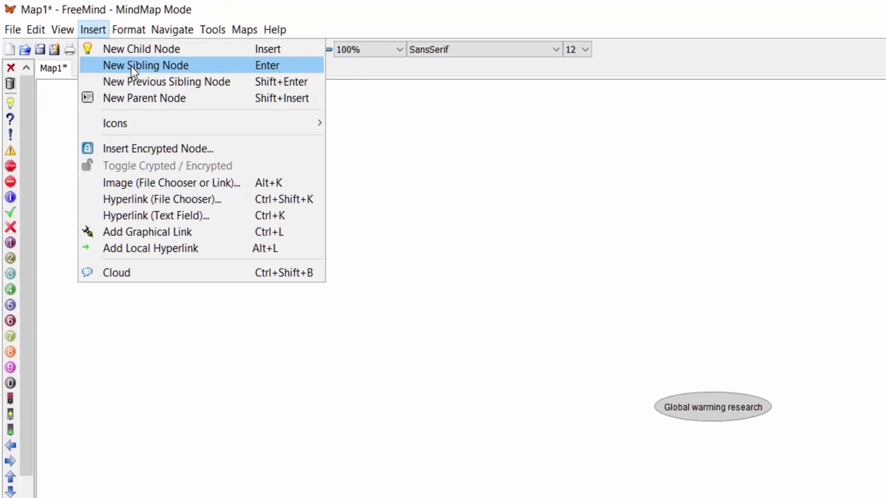
click(375, 240)
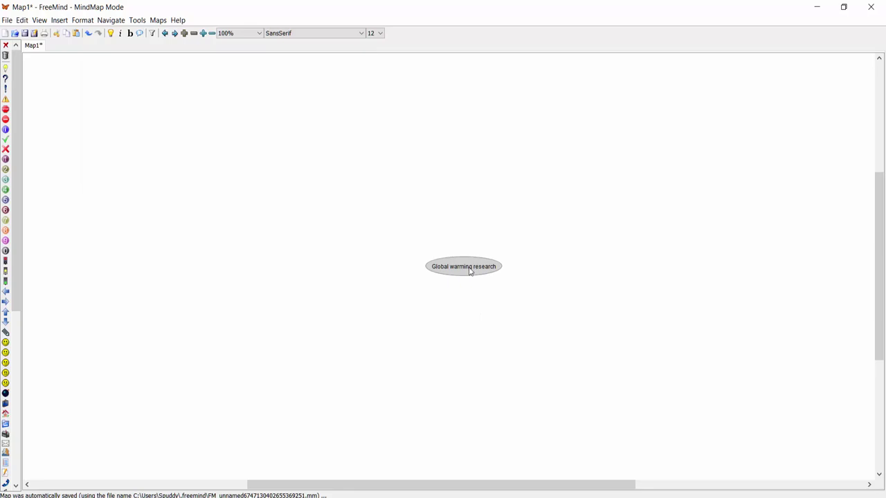
key(Return)
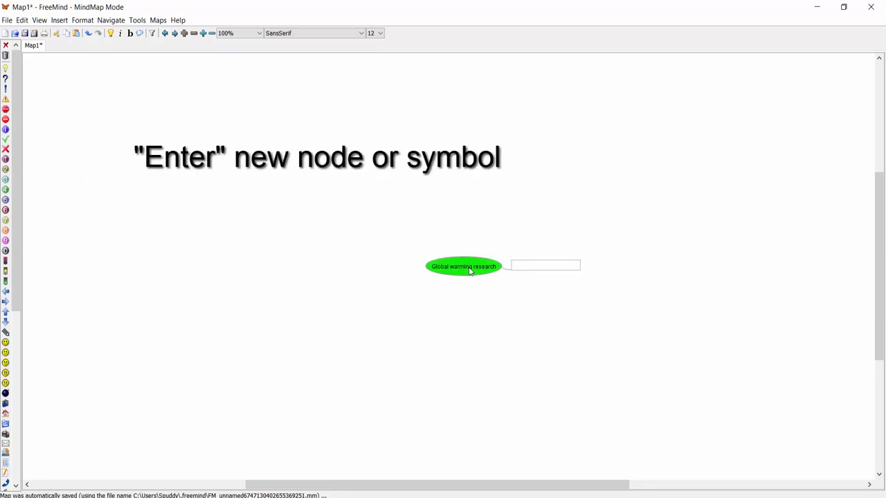
text(Rese)
text(arch onli)
text(ne)
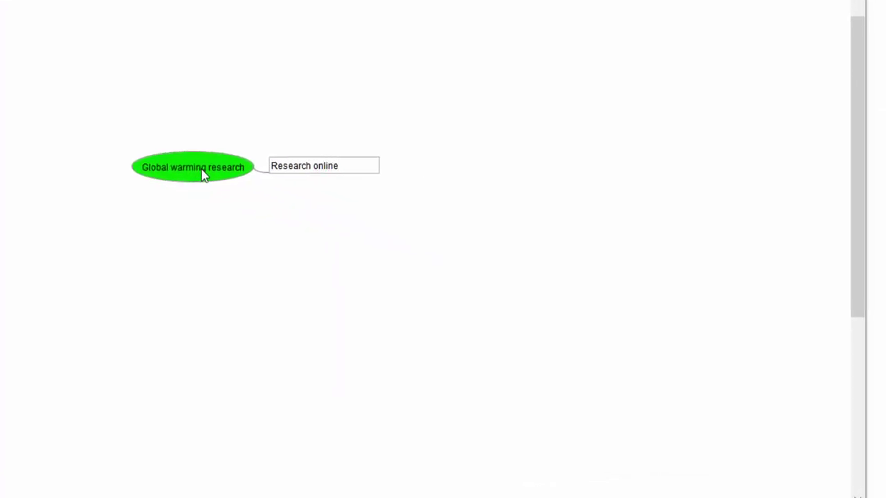
click(325, 207)
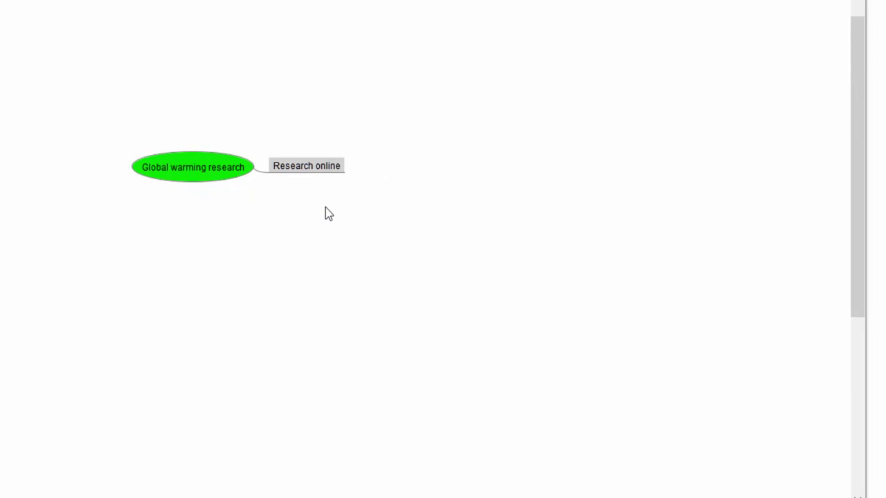
Step: Colour the Research online node's text red with Format > Node Color
right_click(308, 164)
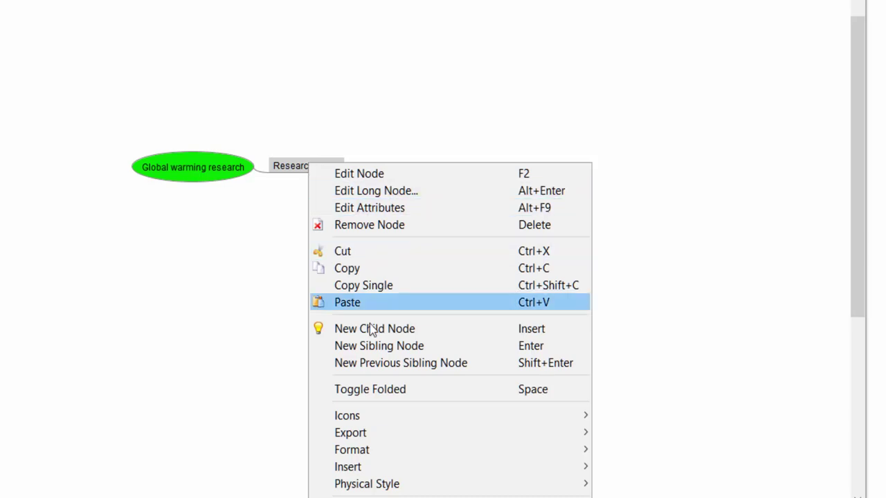
mouse_move(388, 448)
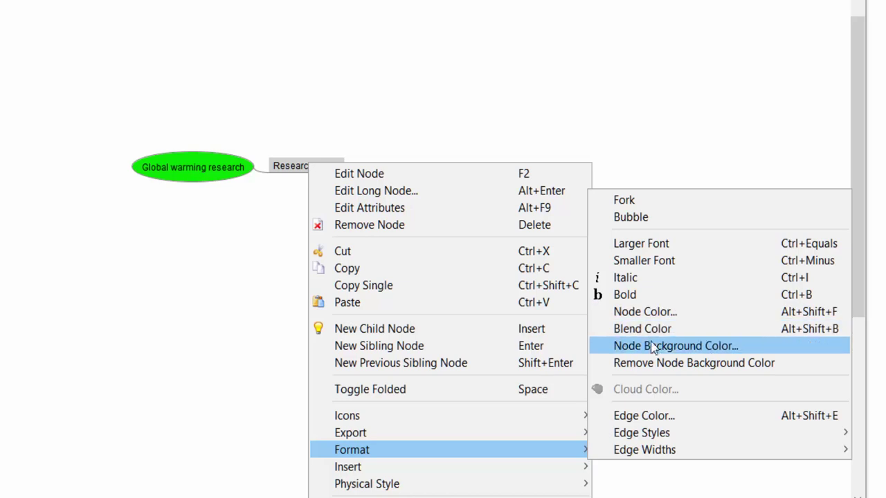
click(649, 311)
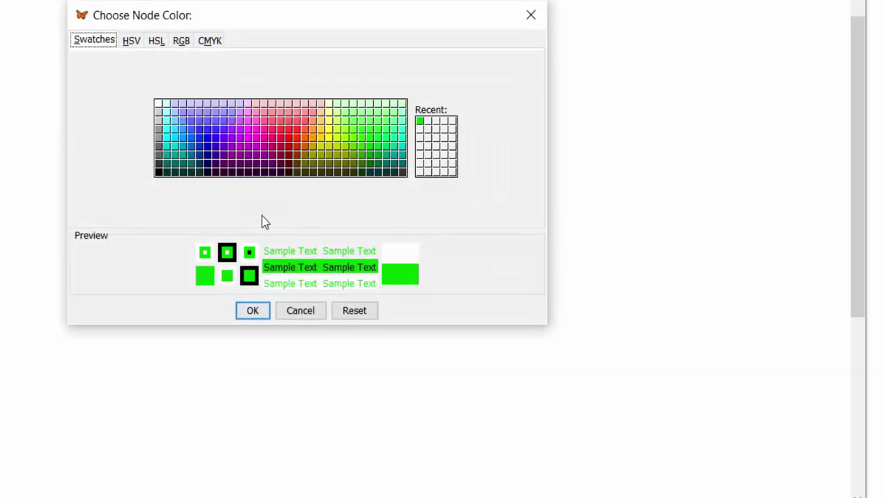
click(290, 139)
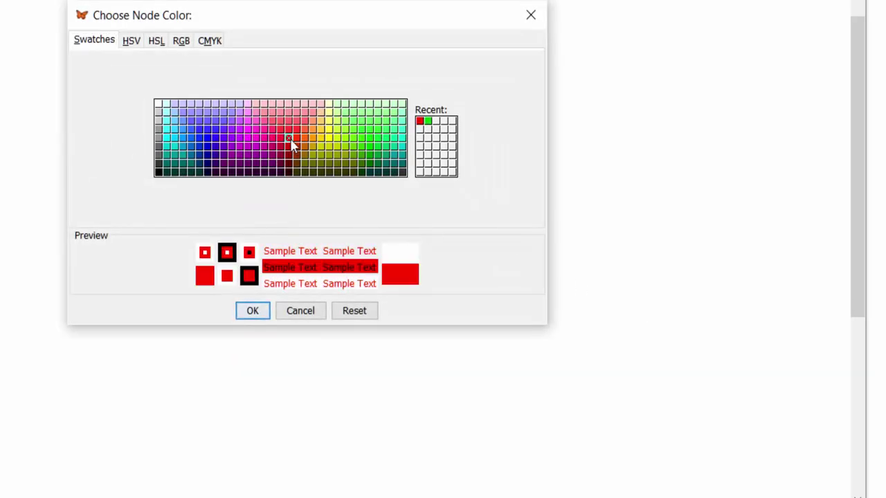
click(253, 311)
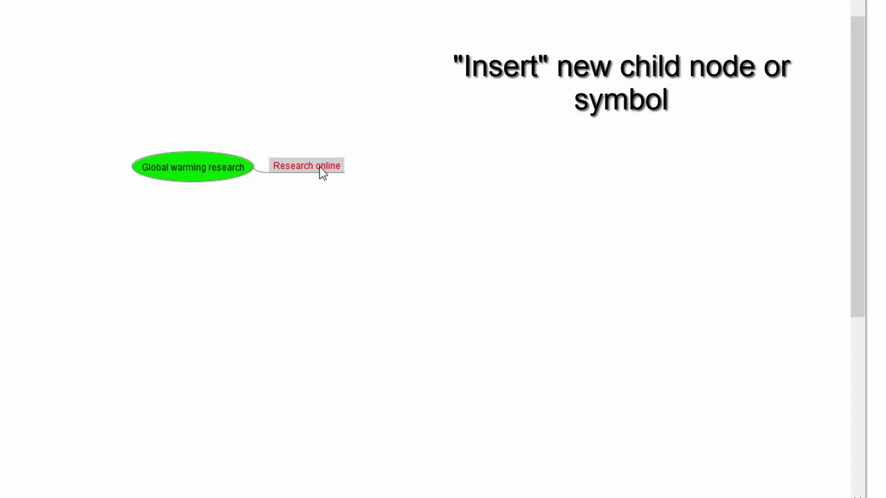
Step: Insert a 'Global Warming Website' child node under Research online
key(Insert)
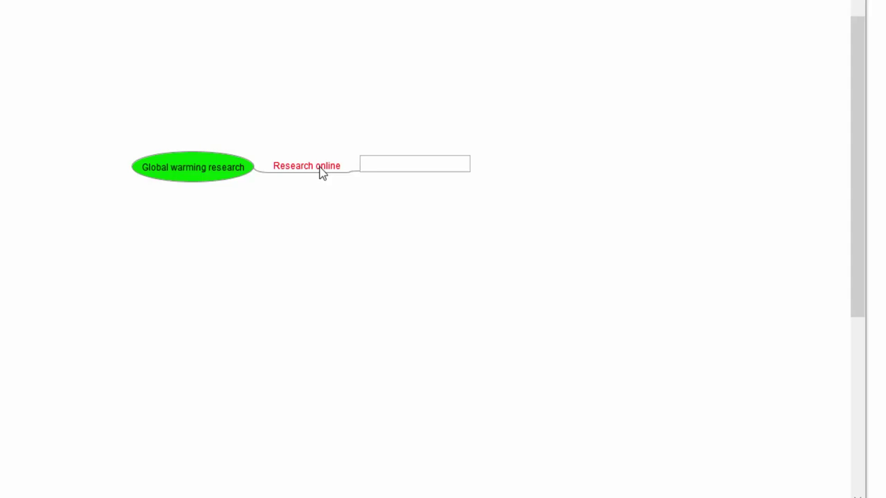
text(Global Warming Webs)
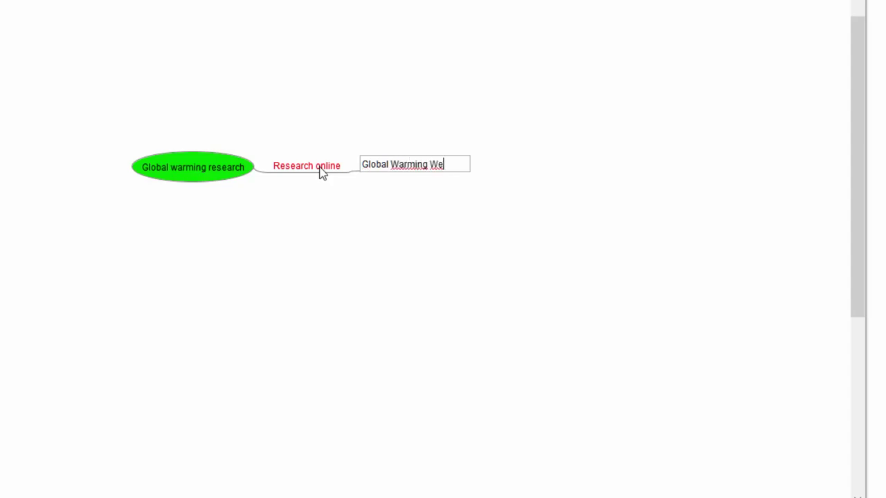
text(ite)
key(Return)
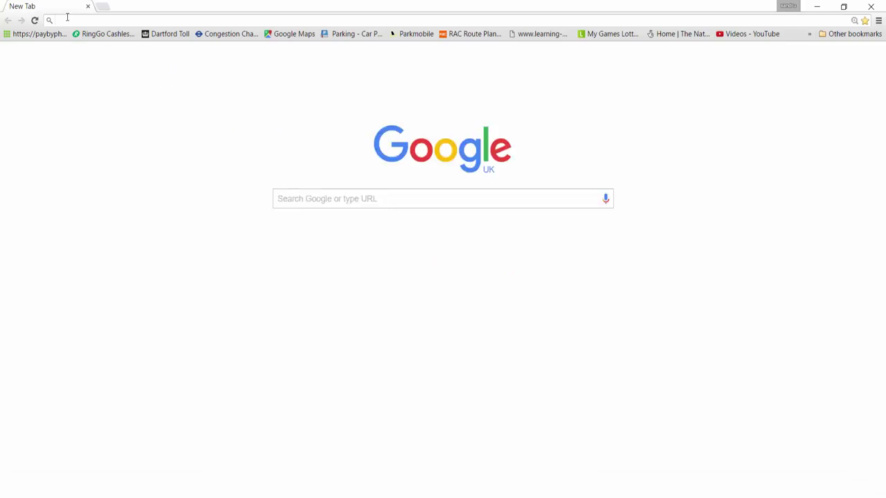
Step: Search Google for 'global warming' and open the National Geographic climate change page
text(global)
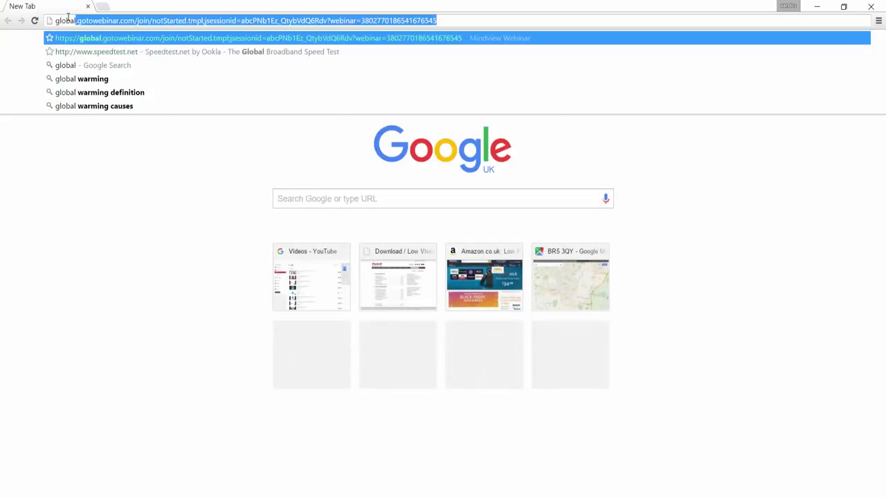
text( warming)
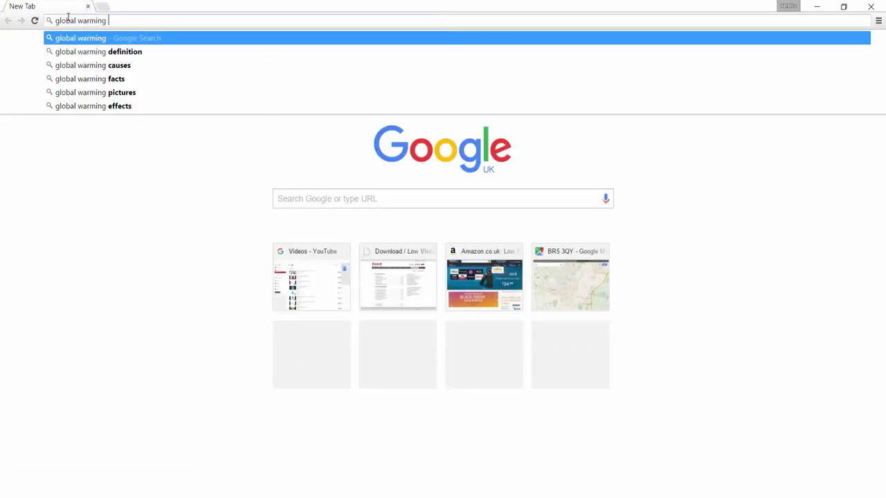
key(Return)
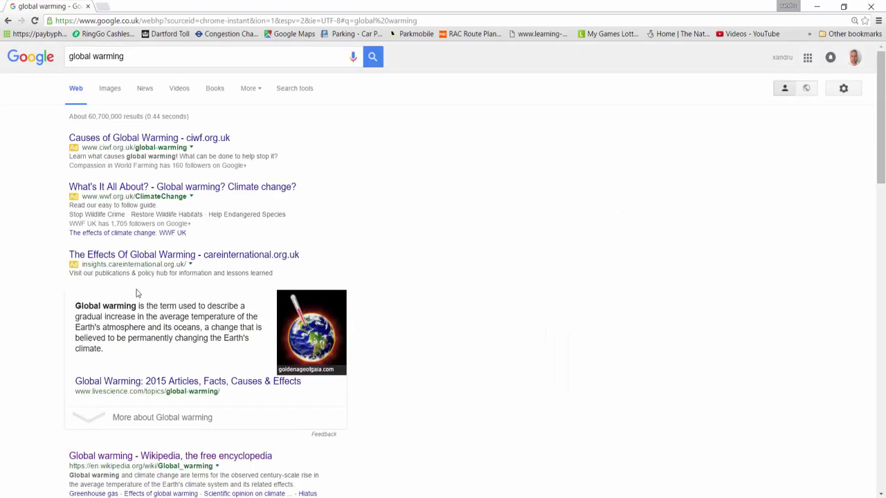
scroll(138, 298, down, 6)
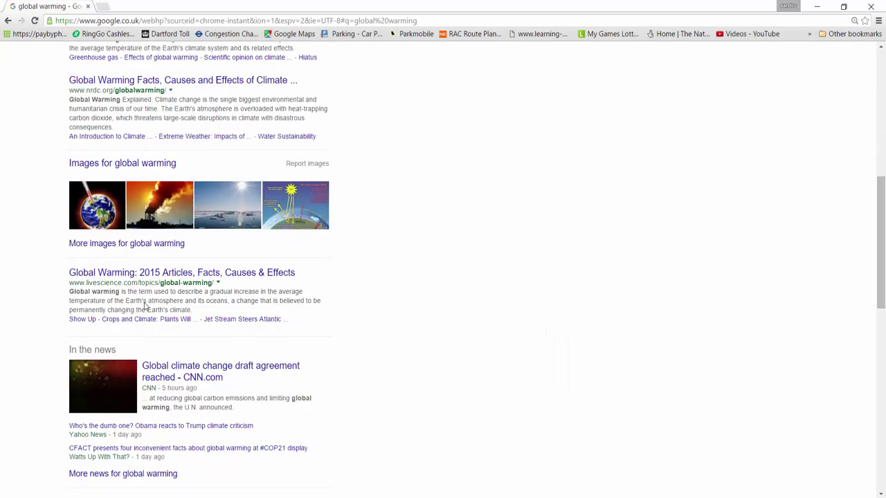
scroll(145, 307, down, 4)
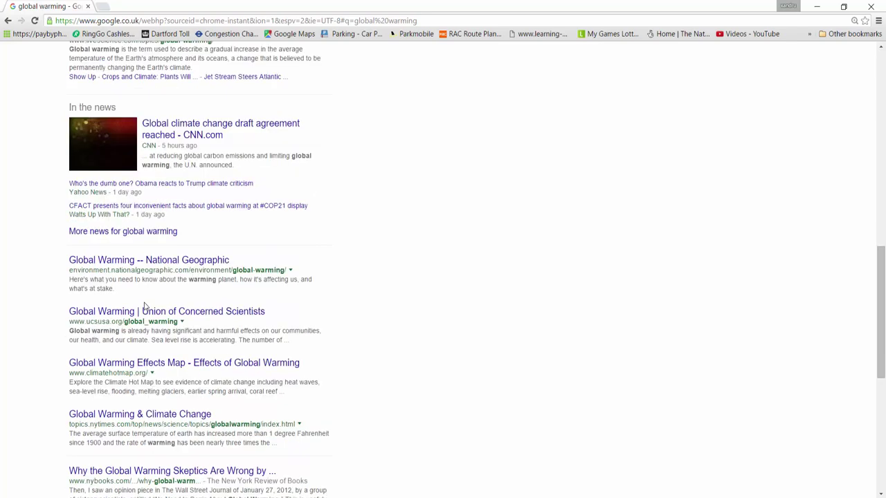
click(135, 217)
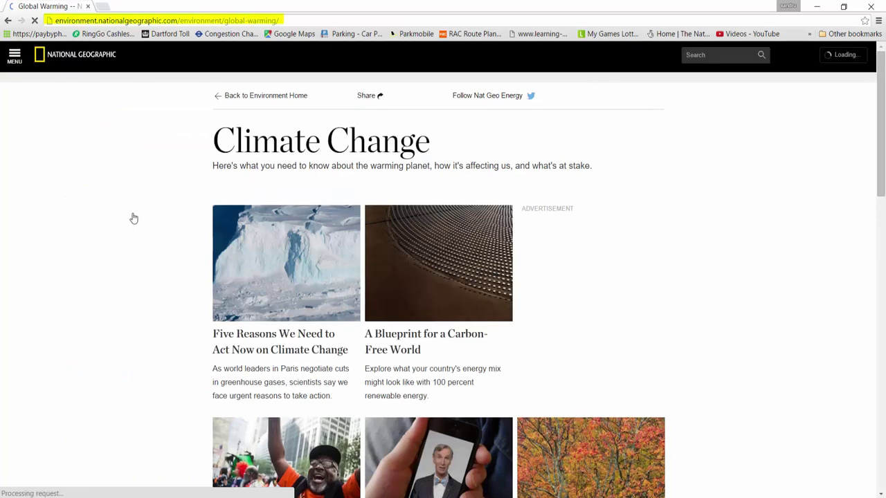
Step: Copy the page's web address and return to the FreeMind map
click(102, 21)
right_click(105, 24)
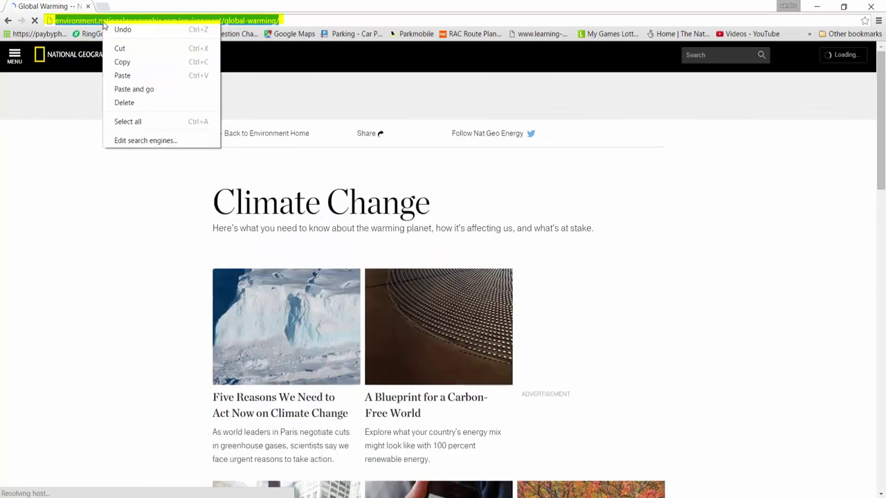
click(123, 62)
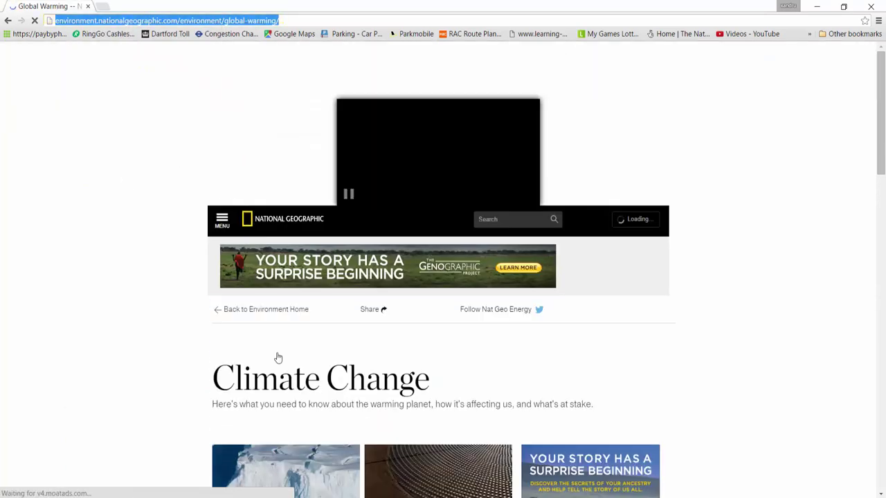
key(alt+Tab)
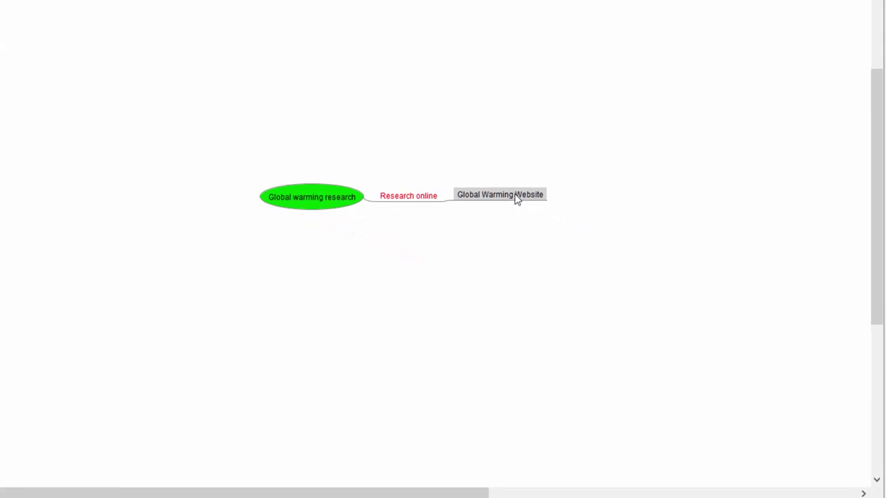
Step: Add the copied National Geographic address as a text-field hyperlink on Global Warming Website
right_click(515, 197)
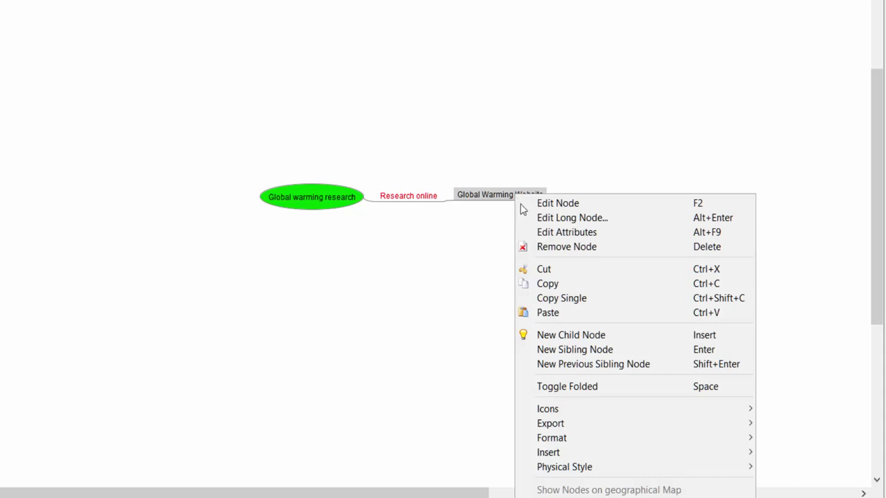
mouse_move(580, 457)
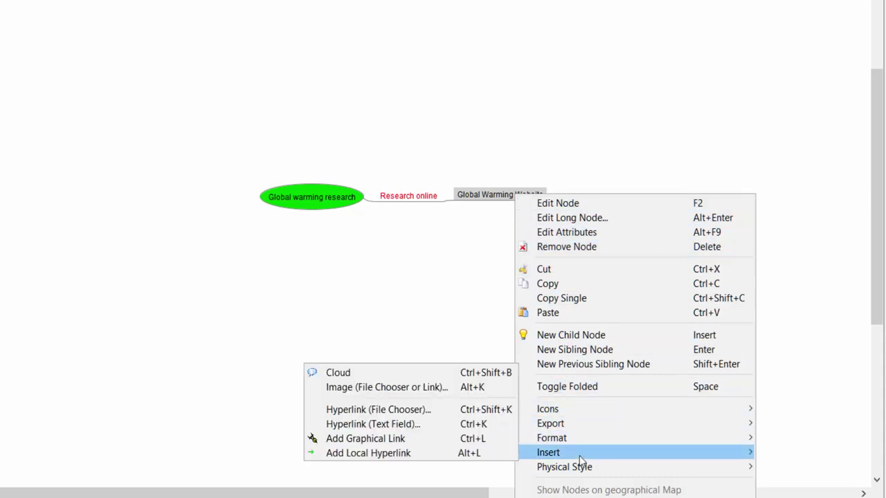
click(409, 425)
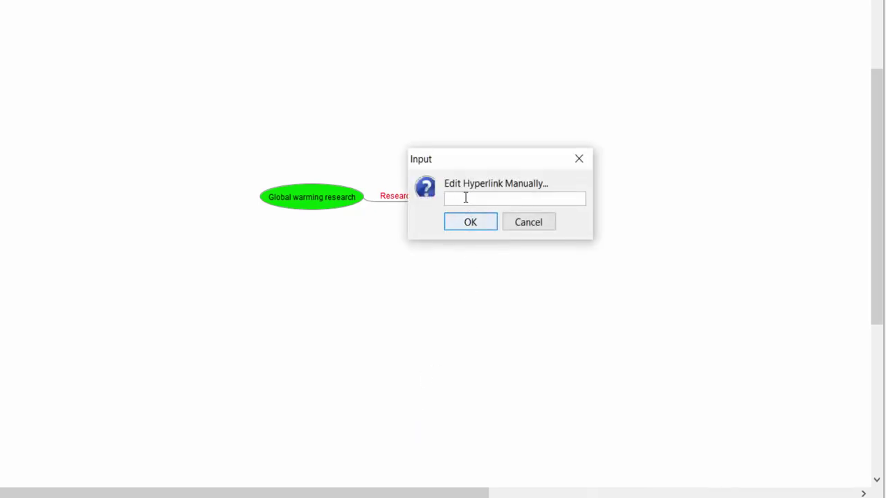
key(ctrl+v)
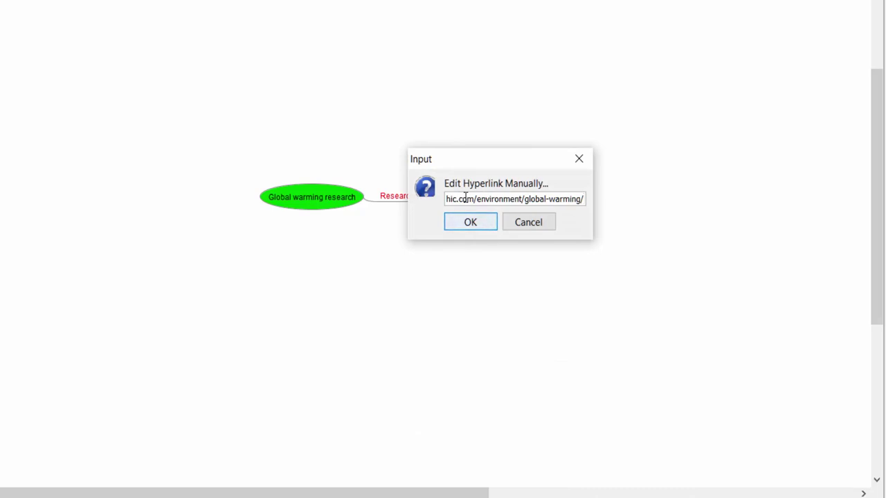
click(475, 222)
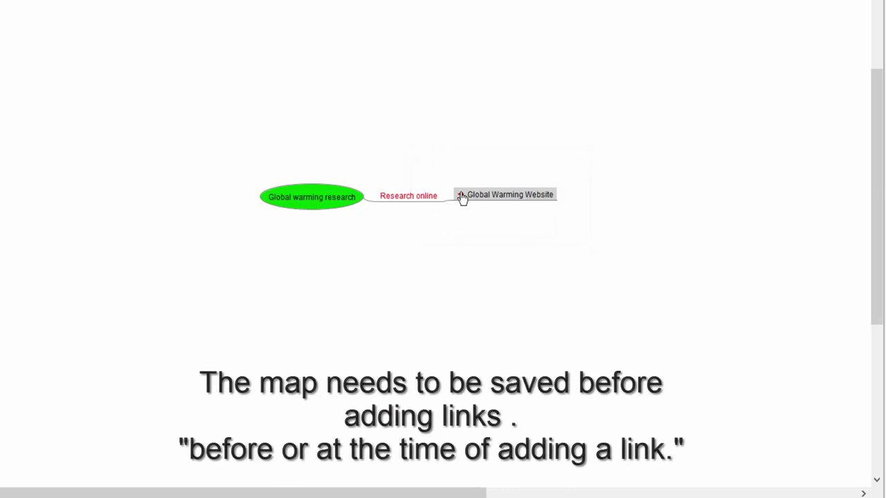
Step: Dismiss the save prompt, delete the Global Warming Website node, and add a plain 'Global Warming' child
click(595, 323)
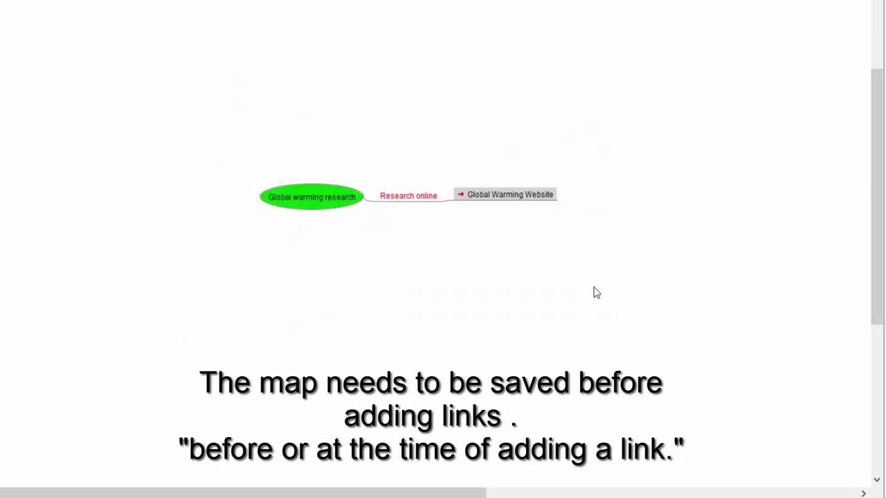
right_click(462, 197)
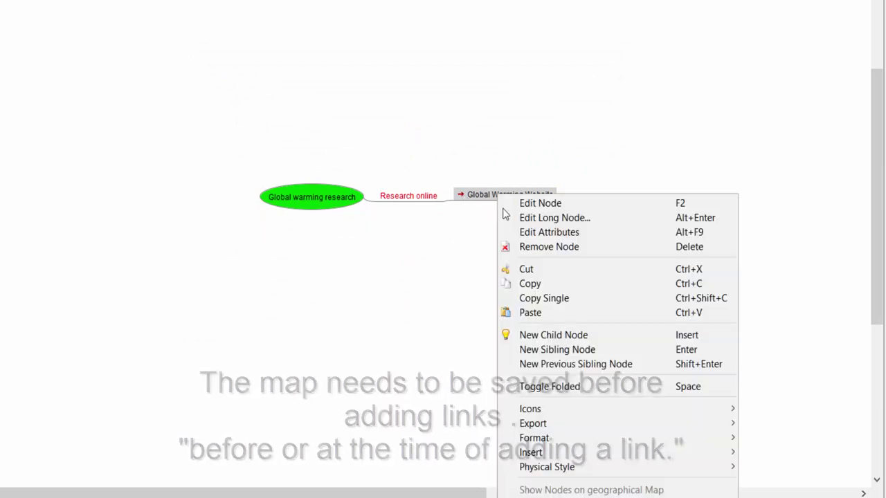
click(499, 246)
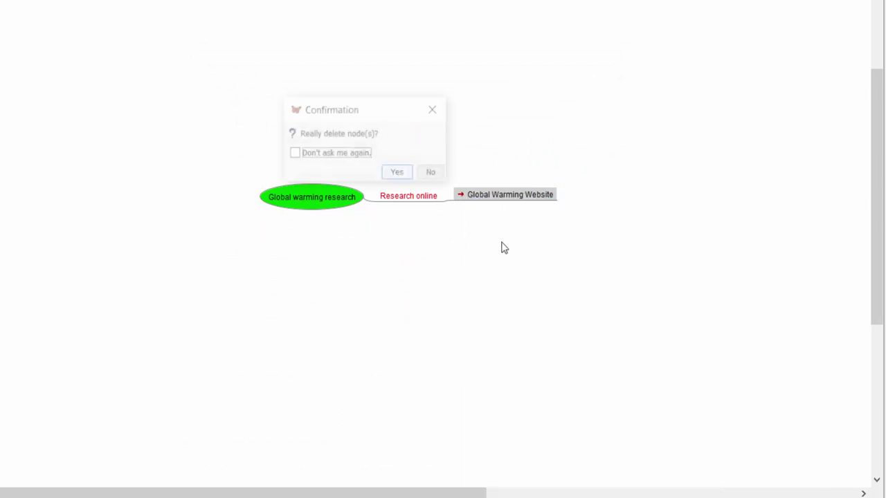
click(391, 174)
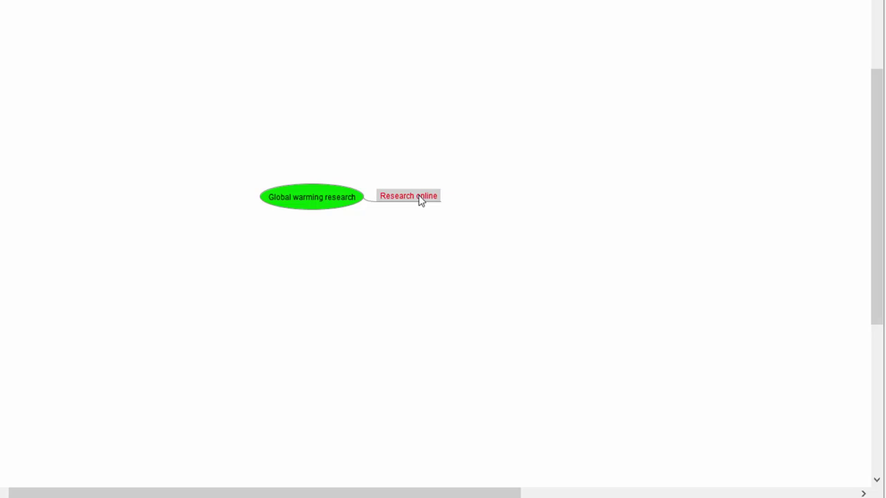
key(Insert)
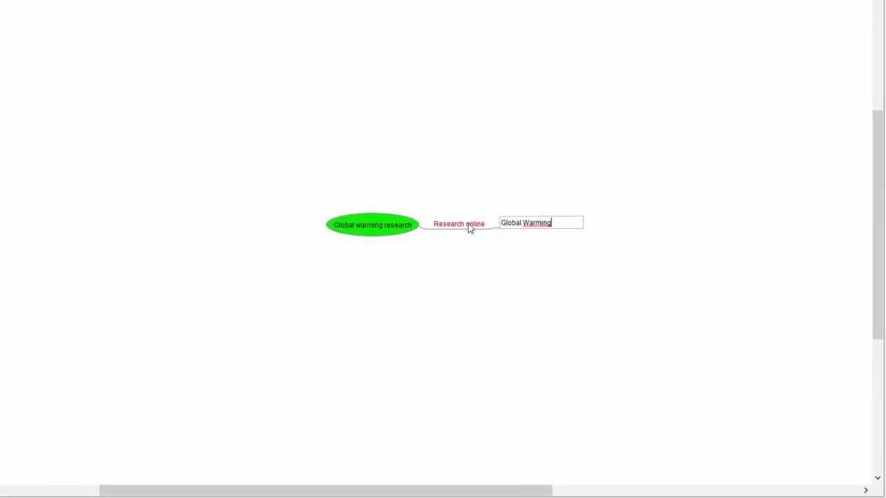
key(Return)
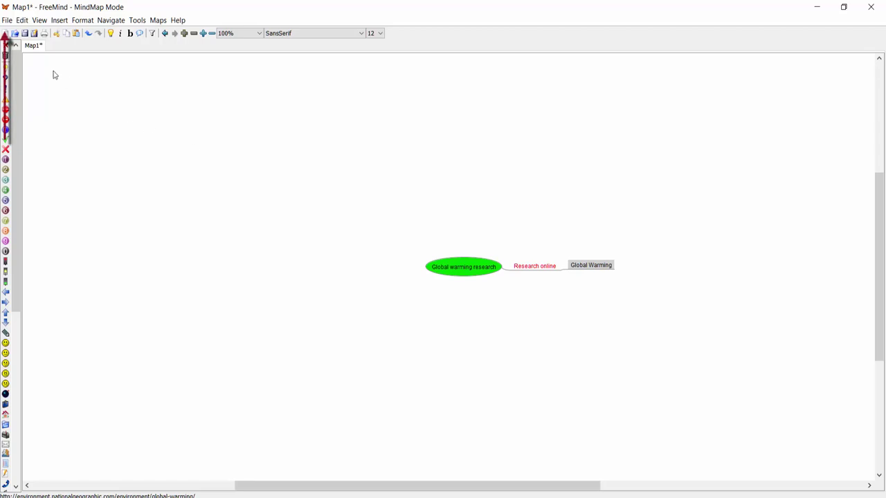
Step: Use Save As to store the map on the Desktop as 'Global warming research.mm'
click(6, 20)
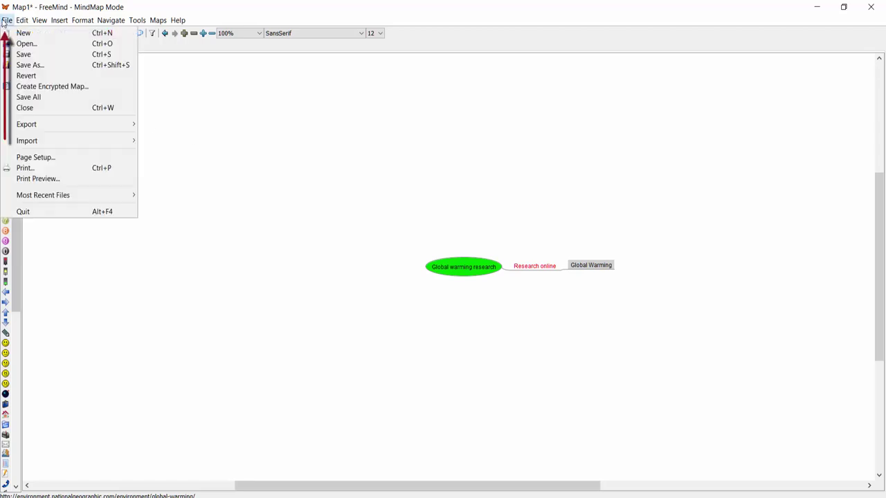
click(23, 54)
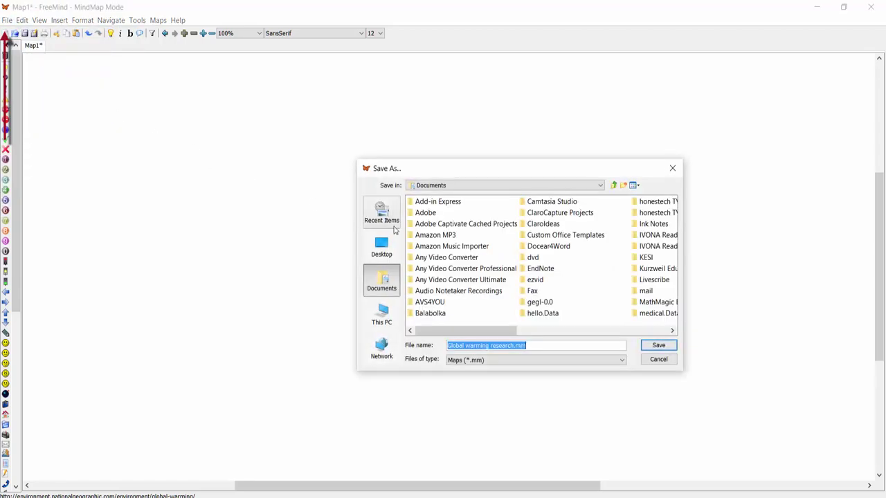
click(381, 247)
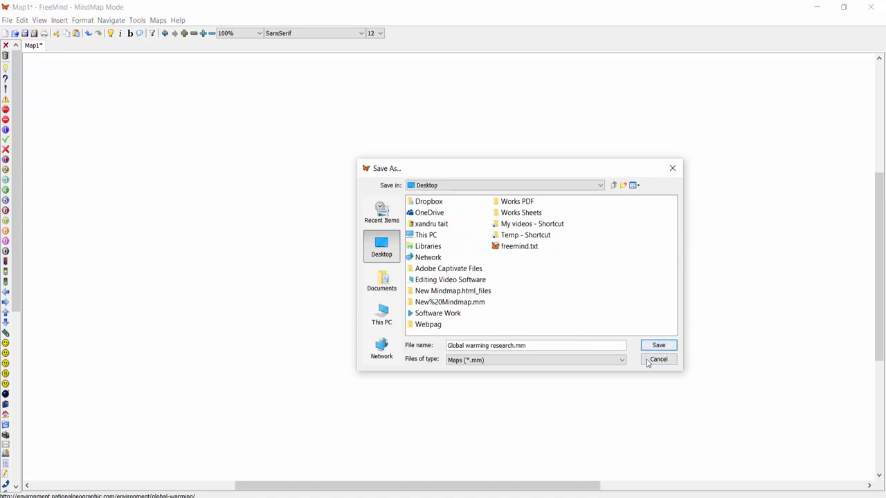
click(615, 320)
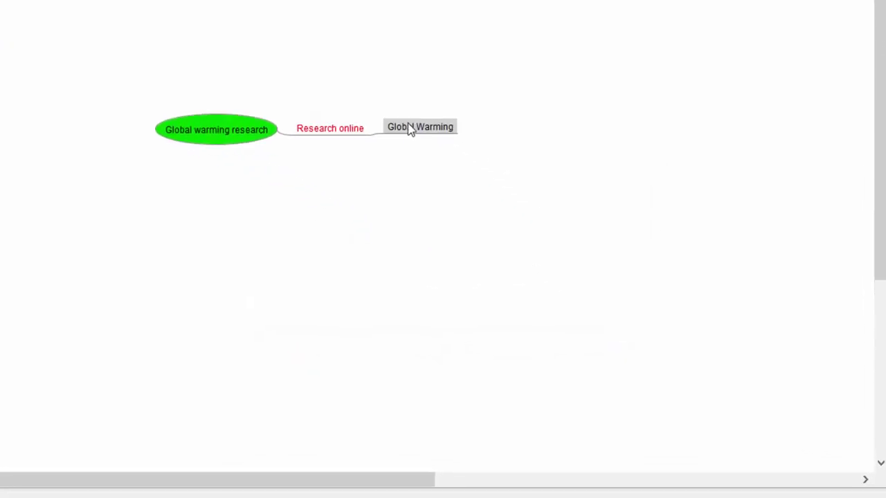
Step: Give the Global Warming node a text-field hyperlink to the pasted National Geographic global-warming URL
right_click(409, 128)
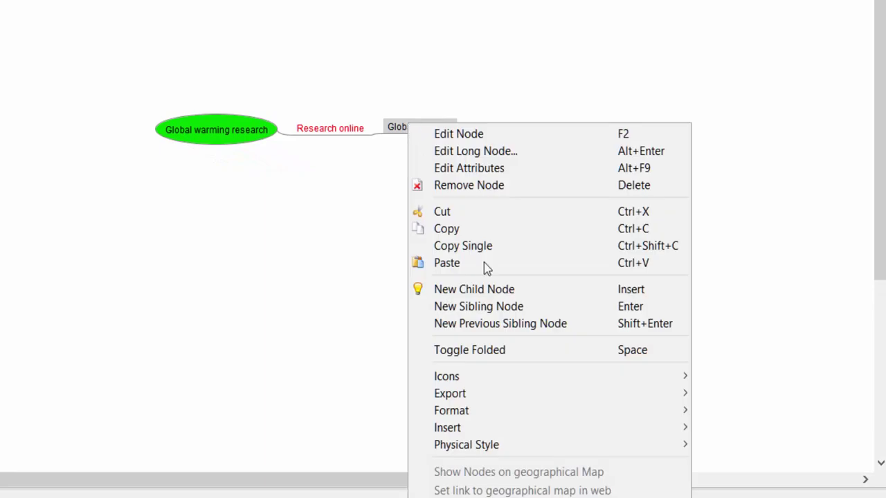
mouse_move(535, 425)
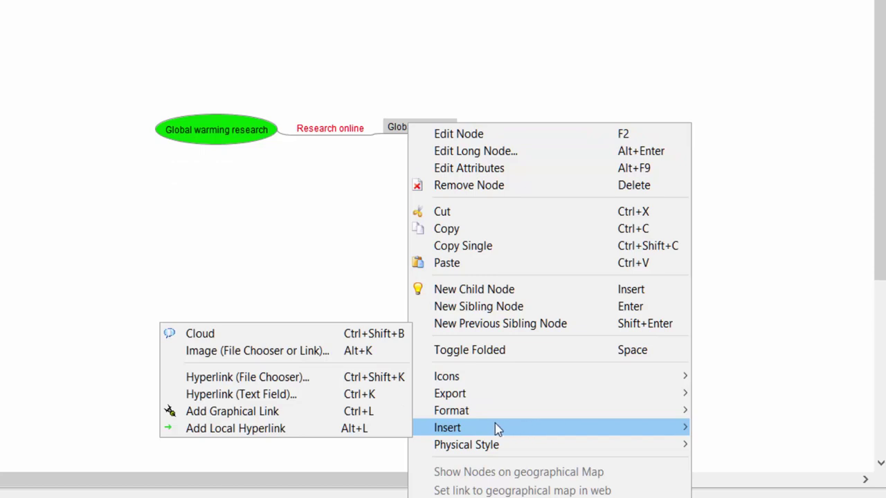
click(305, 394)
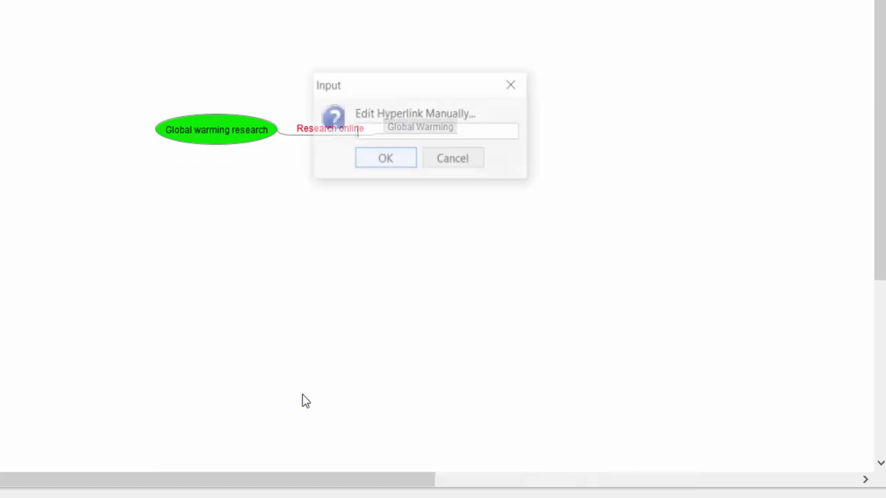
key(BackSpace)
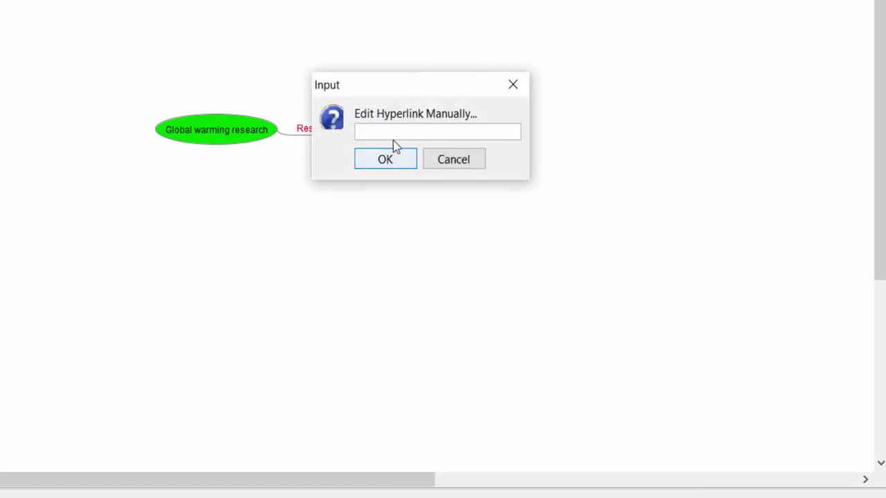
key(ctrl+v)
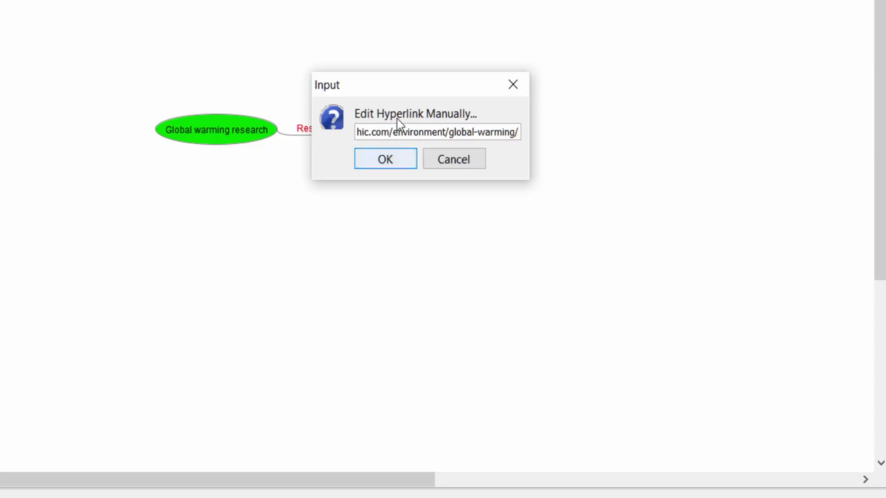
click(385, 159)
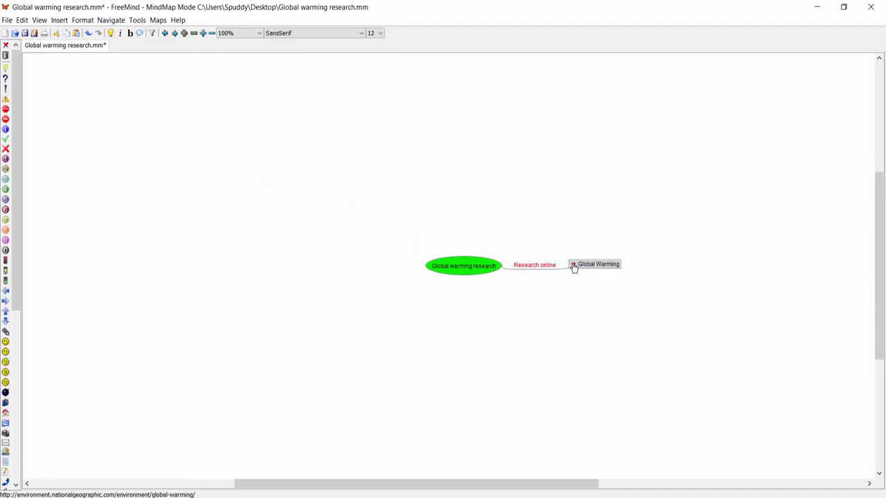
Step: Follow the node's link to open the web page, then close the browser and all its tabs
click(574, 267)
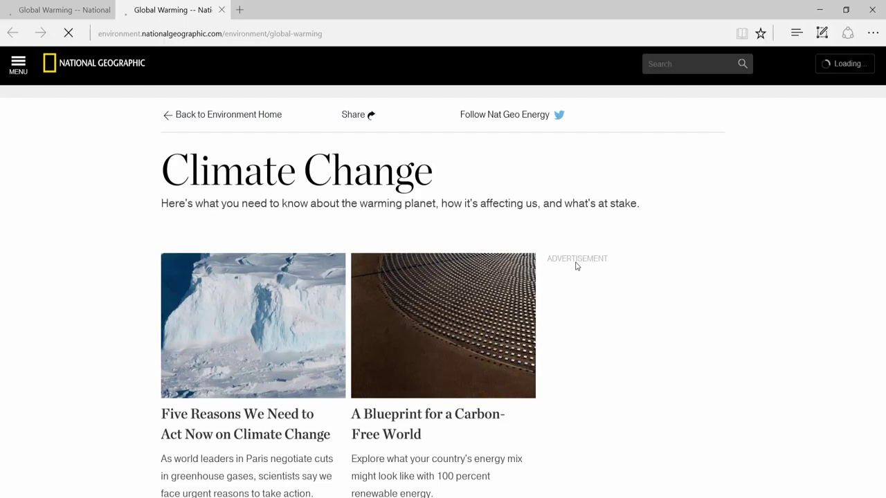
click(872, 10)
click(389, 276)
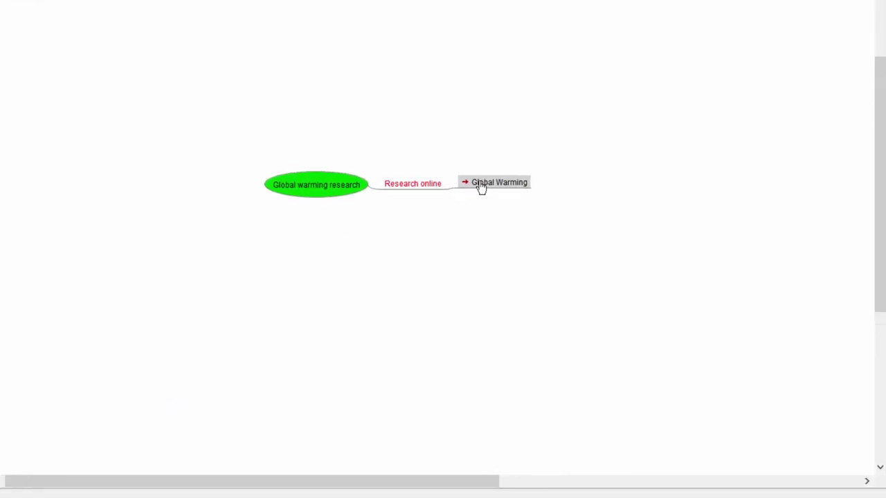
right_click(481, 185)
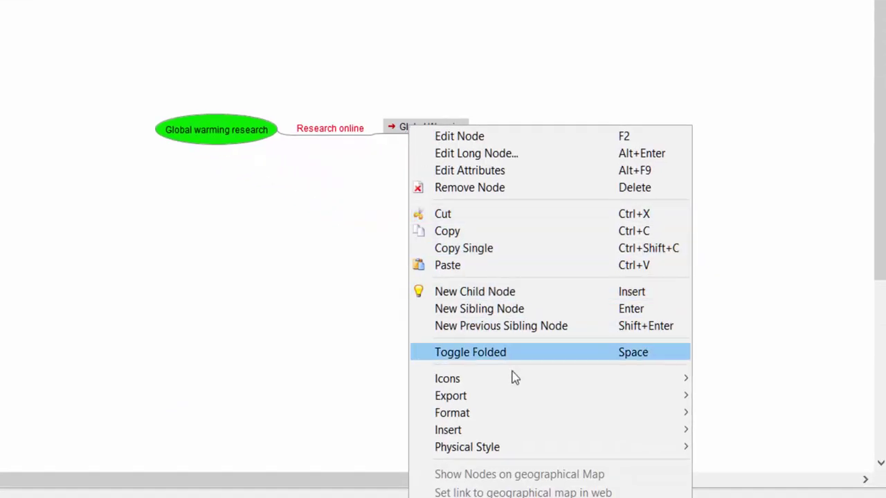
mouse_move(515, 436)
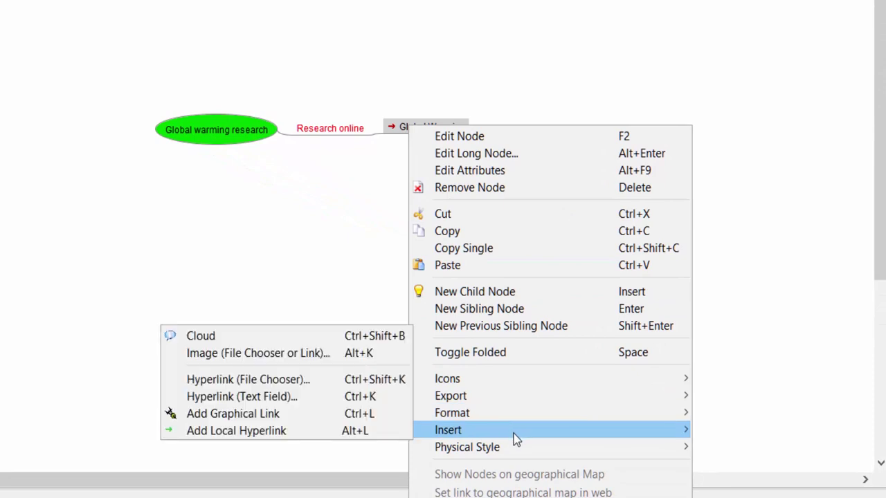
click(277, 400)
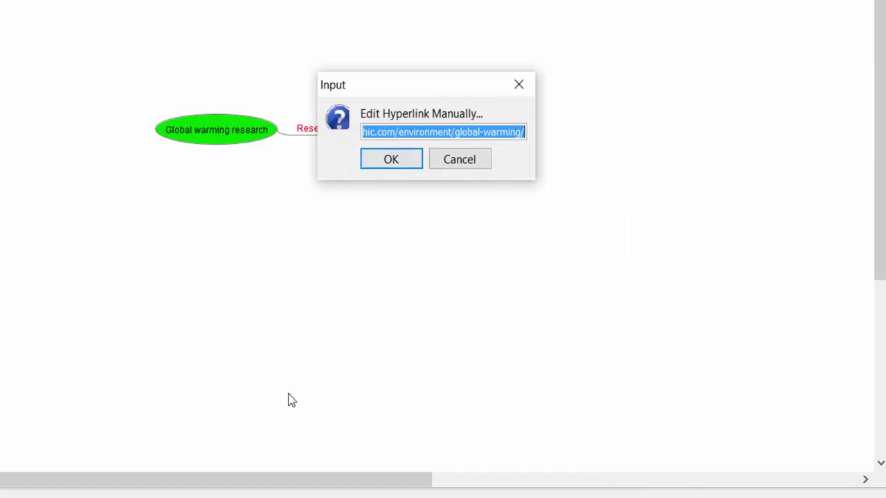
click(518, 86)
right_click(418, 133)
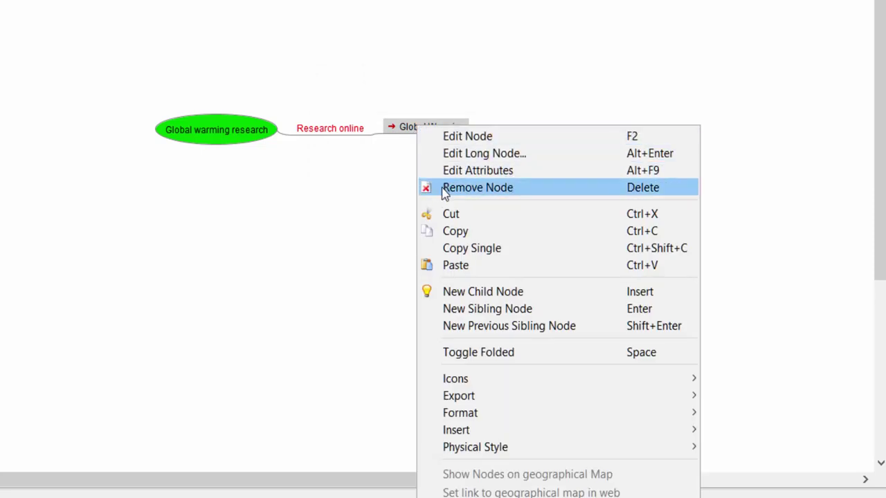
click(456, 171)
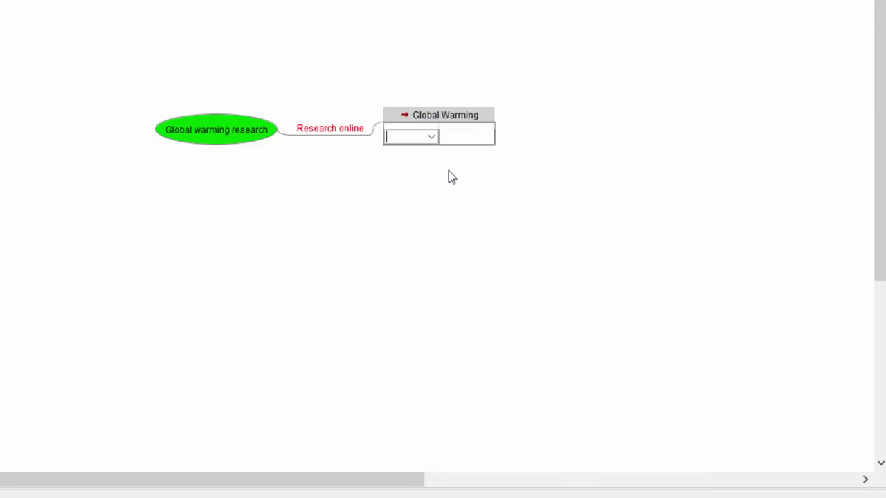
click(450, 171)
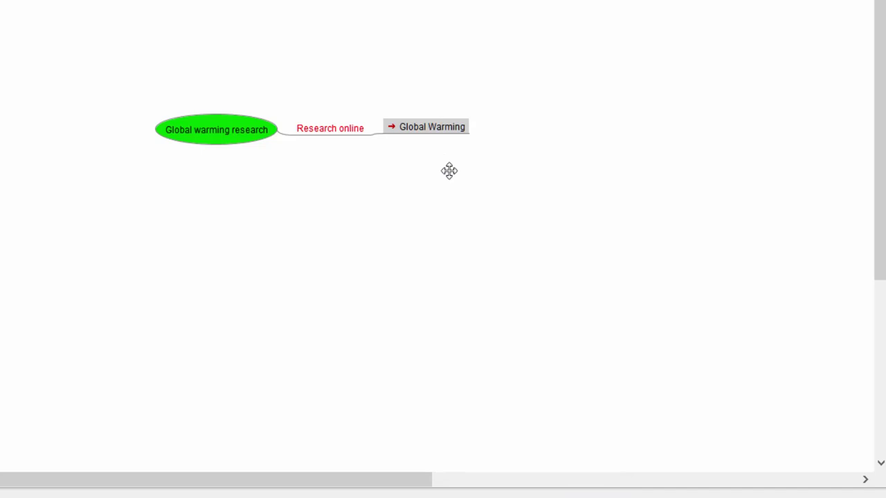
click(331, 133)
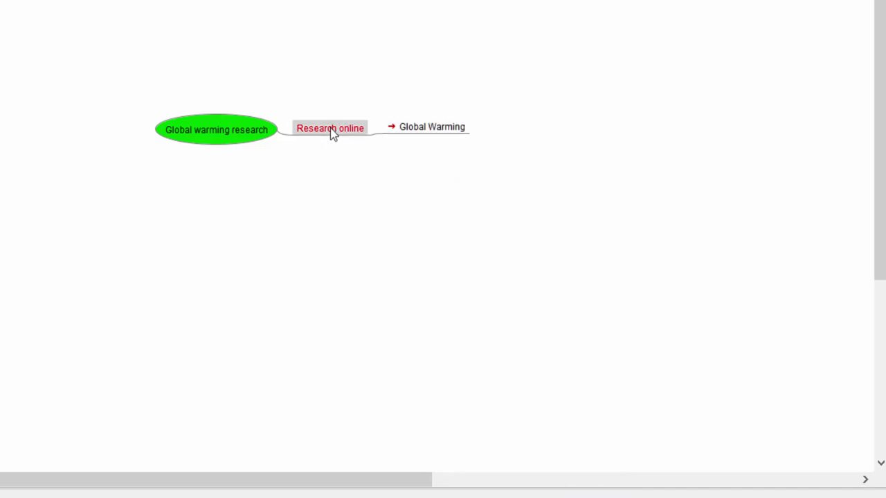
Step: Add a 'Word document' child under Research online, below the Global Warming node
key(Insert)
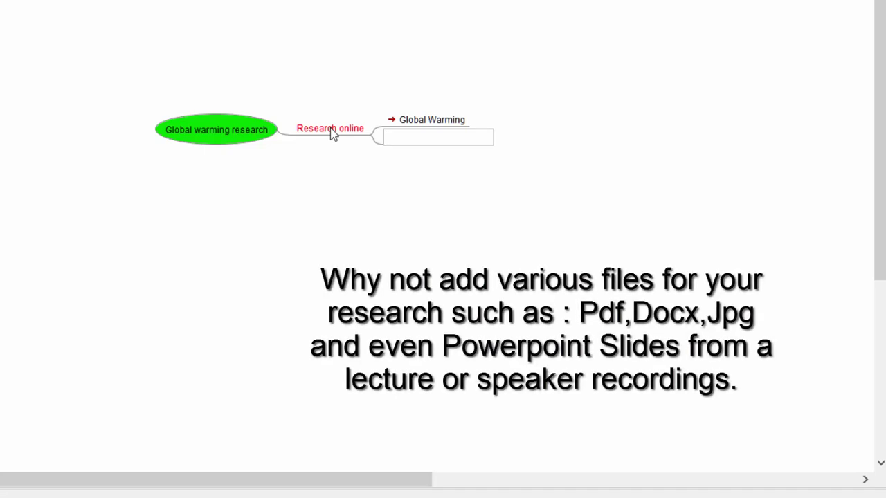
text(Word document)
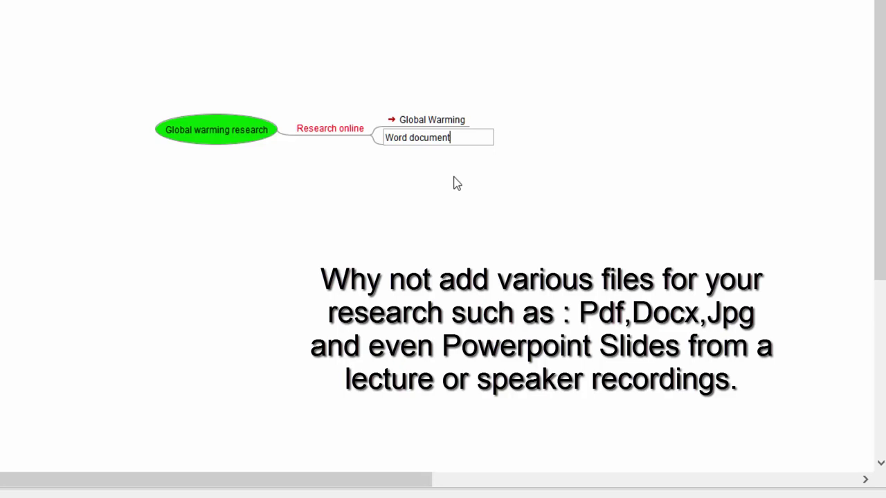
key(Return)
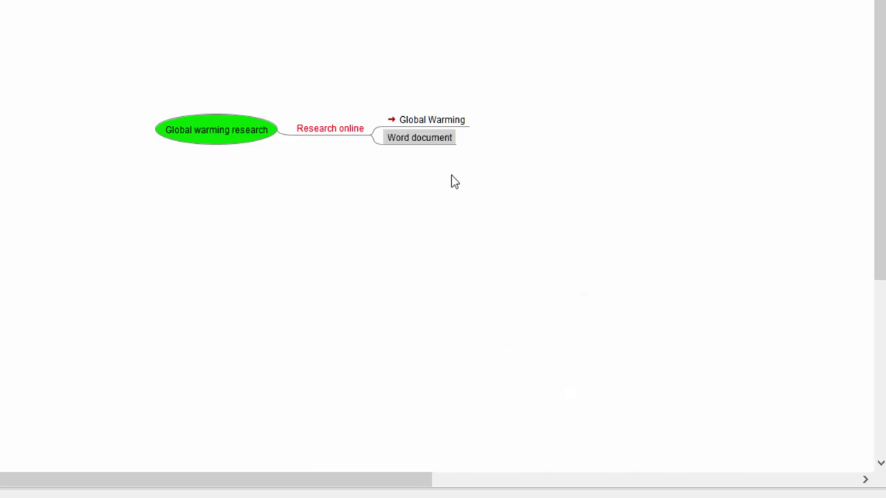
right_click(423, 141)
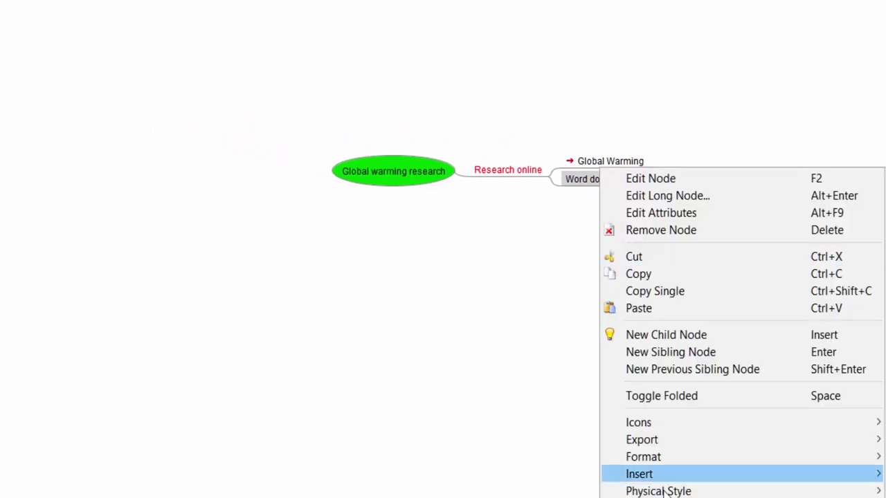
Step: Attach 'Echo Smartpen 8 gig Schedule.docx' from the Desktop as the Word document node's file hyperlink
mouse_move(663, 479)
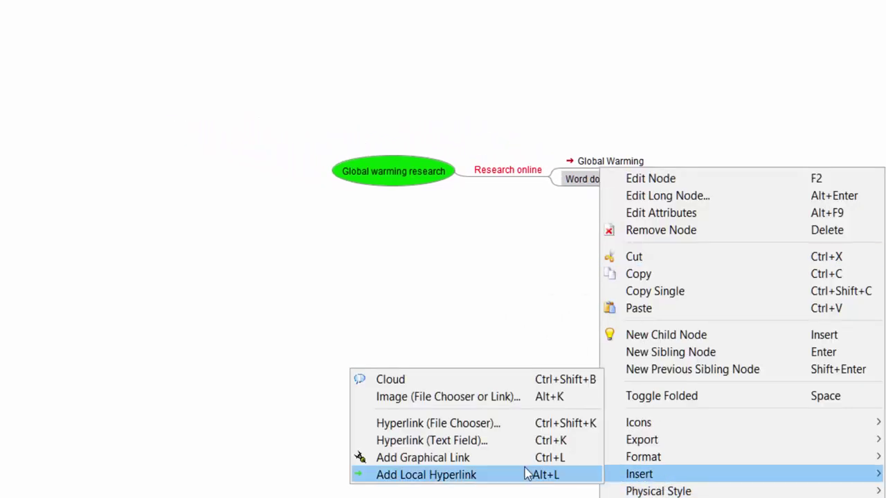
click(448, 426)
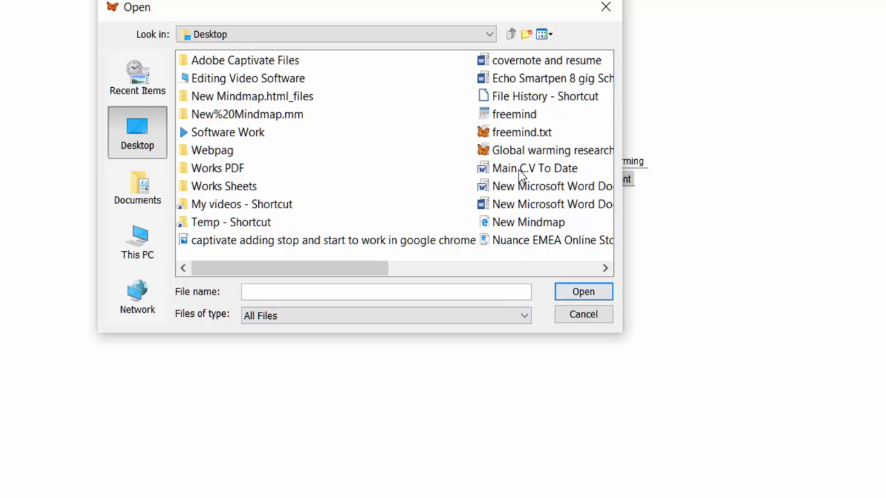
click(513, 80)
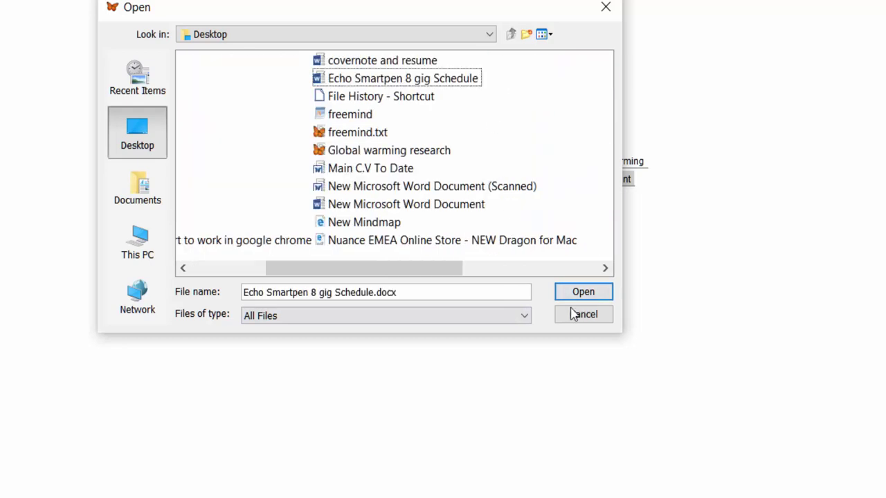
click(364, 78)
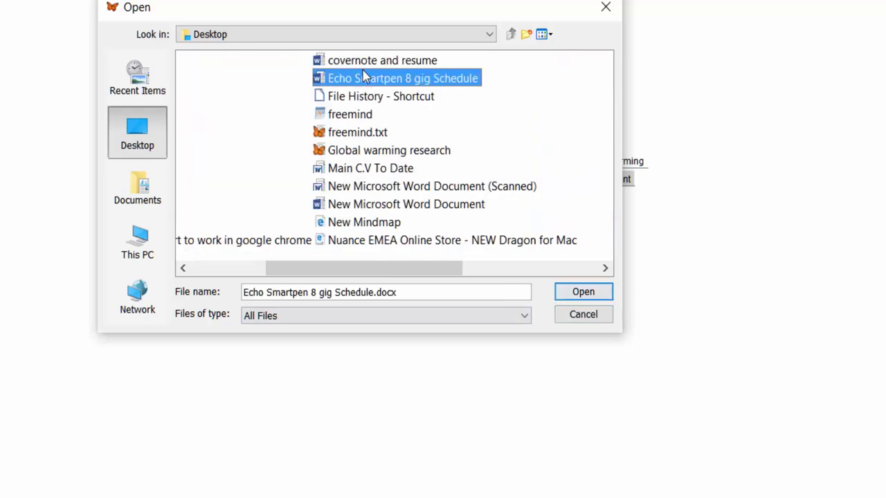
click(582, 292)
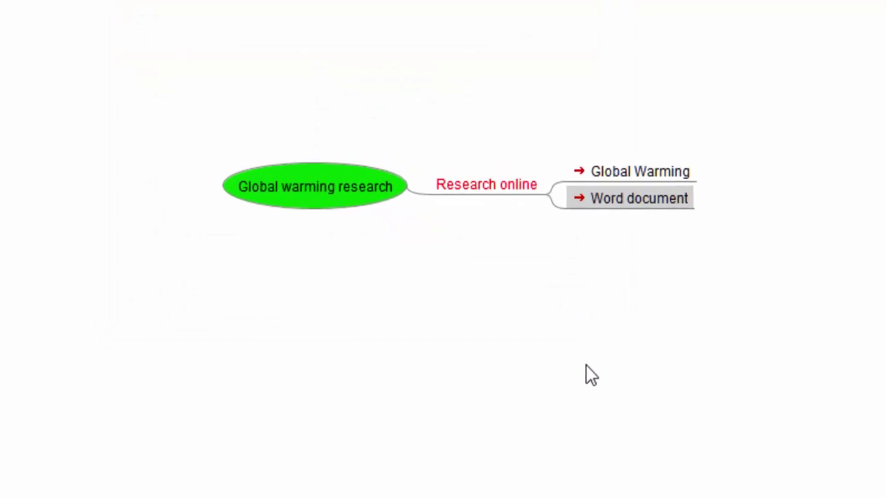
click(589, 218)
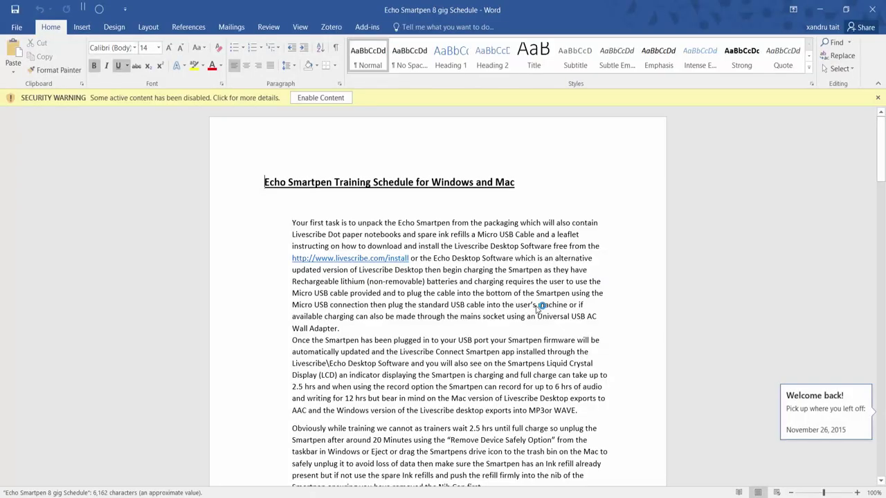
click(872, 9)
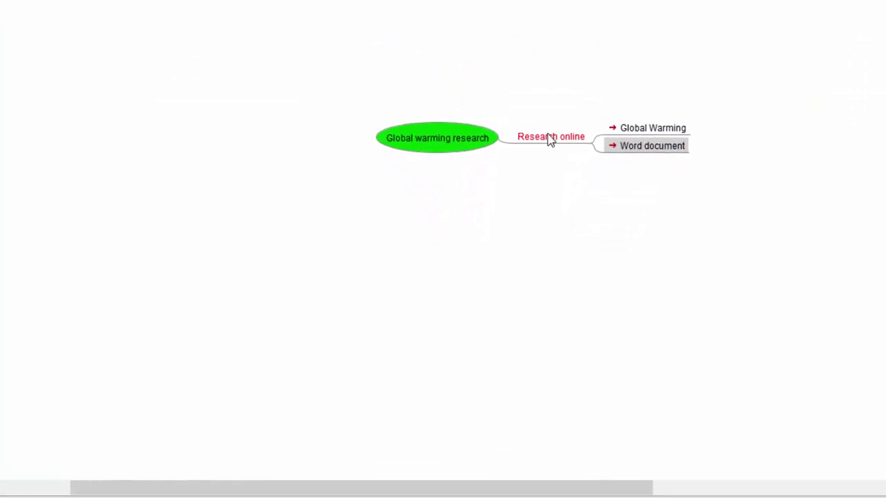
Step: Move the Word document node off Research online and attach it to the root node
click(591, 145)
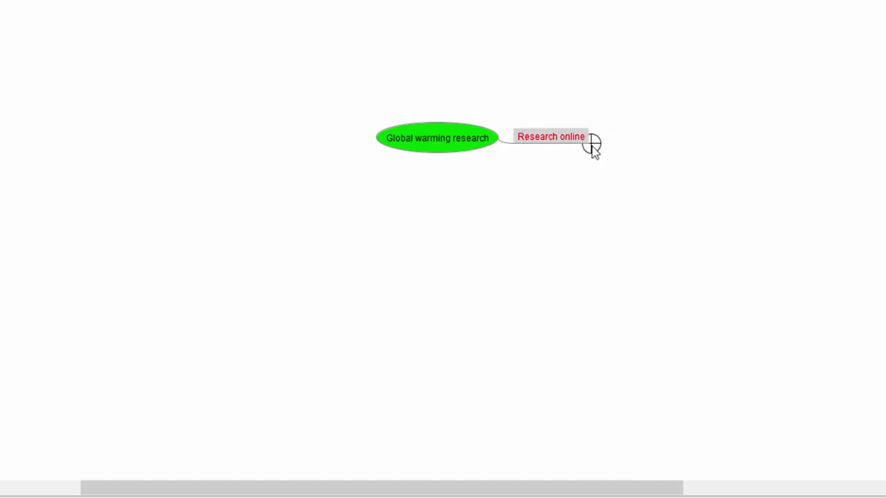
click(592, 146)
drag(628, 151, 626, 173)
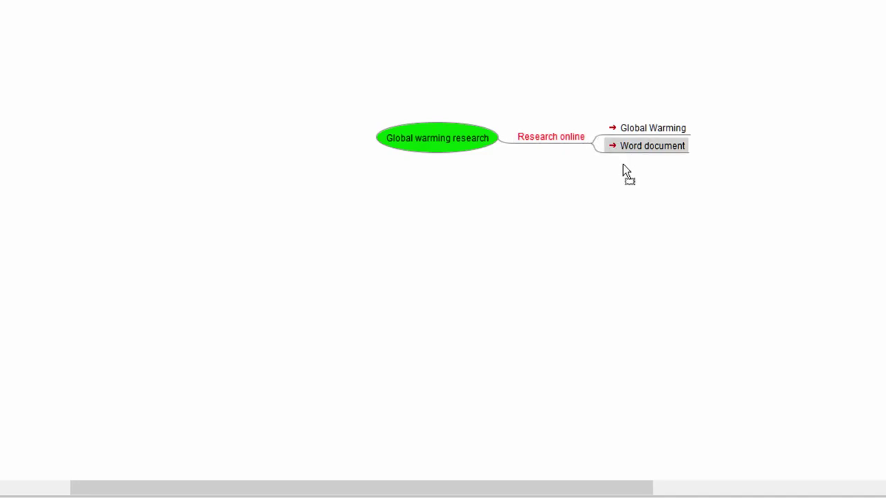
drag(572, 198, 397, 144)
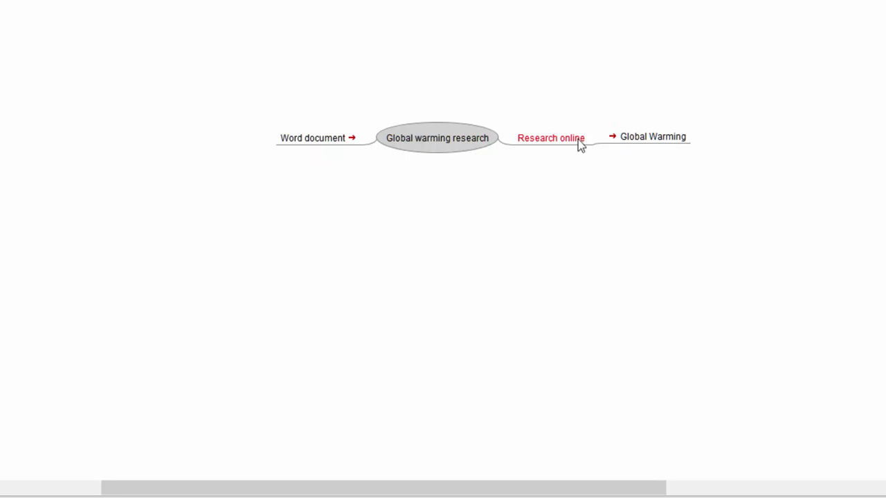
click(314, 143)
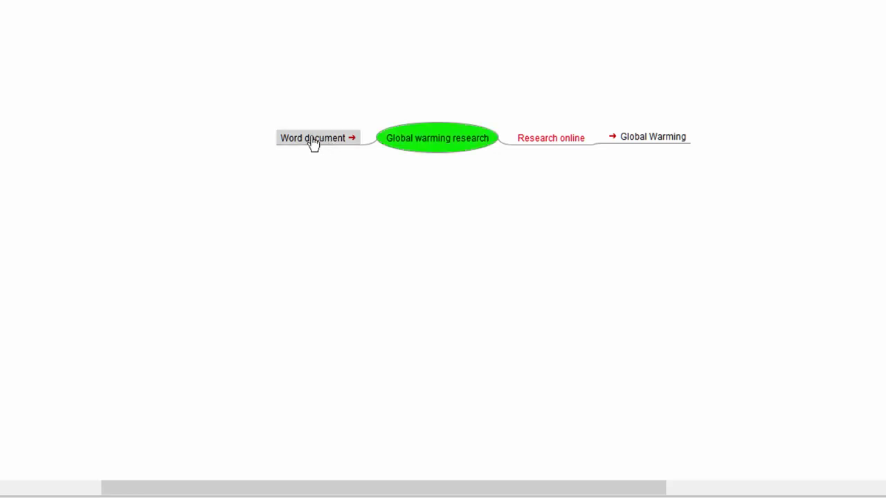
Step: Add a 'Documents' node and reattach it to the root, between root and Word document
key(Insert)
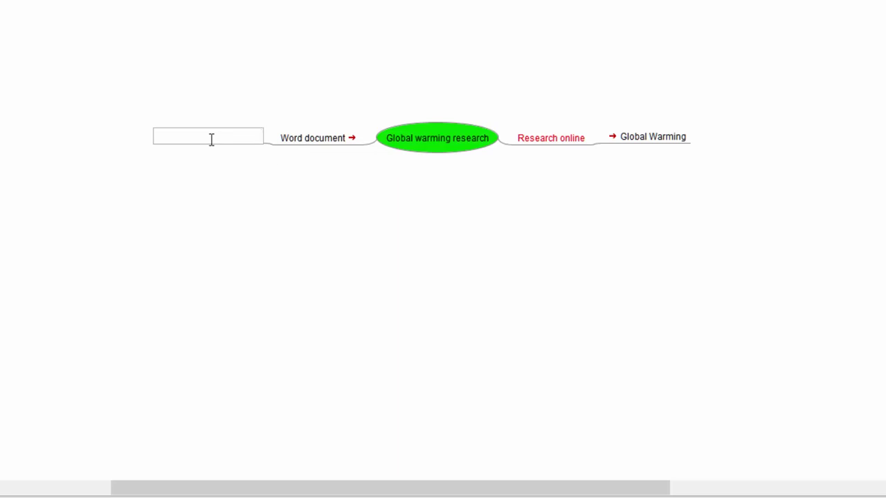
text(Documents)
key(Return)
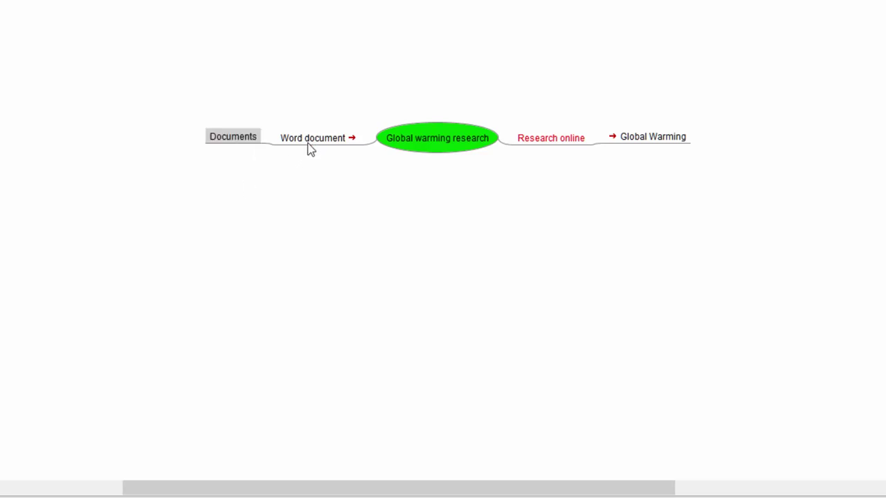
drag(235, 137, 382, 160)
mouse_move(316, 145)
mouse_down()
mouse_move(312, 134)
mouse_move(290, 135)
mouse_move(307, 154)
mouse_up()
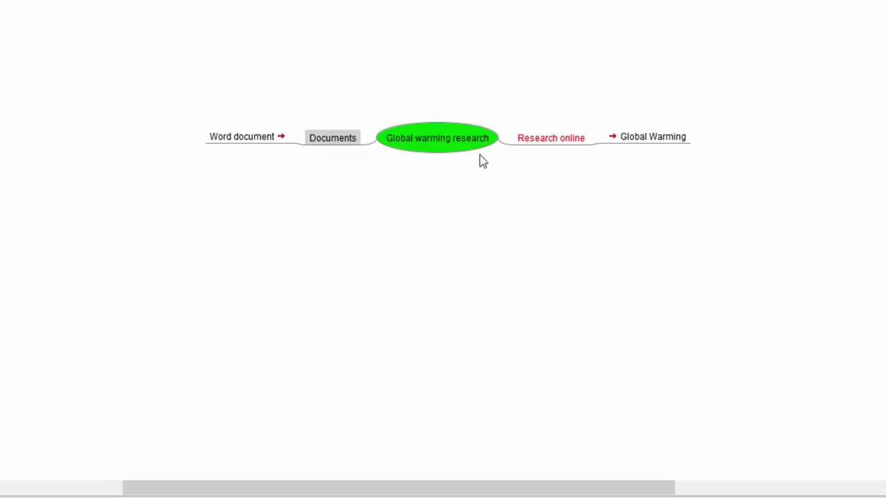
Step: Set the Documents node's background colour to red and deselect it to check the result
right_click(333, 144)
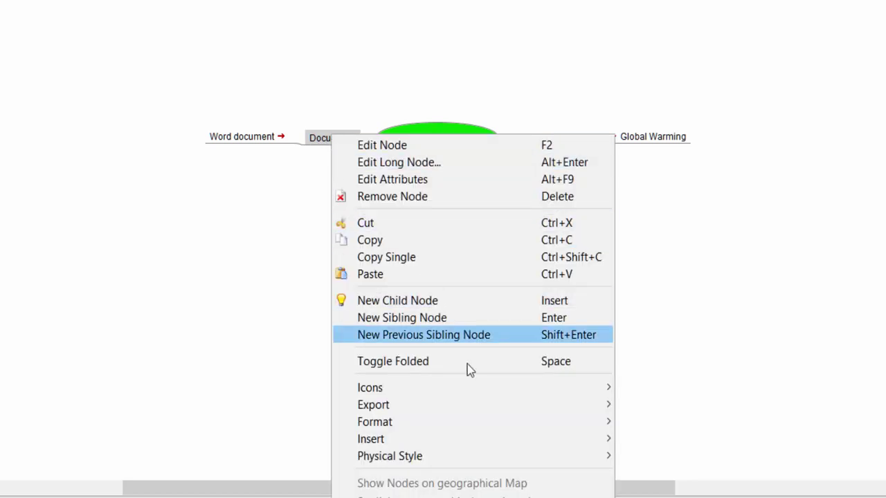
mouse_move(489, 426)
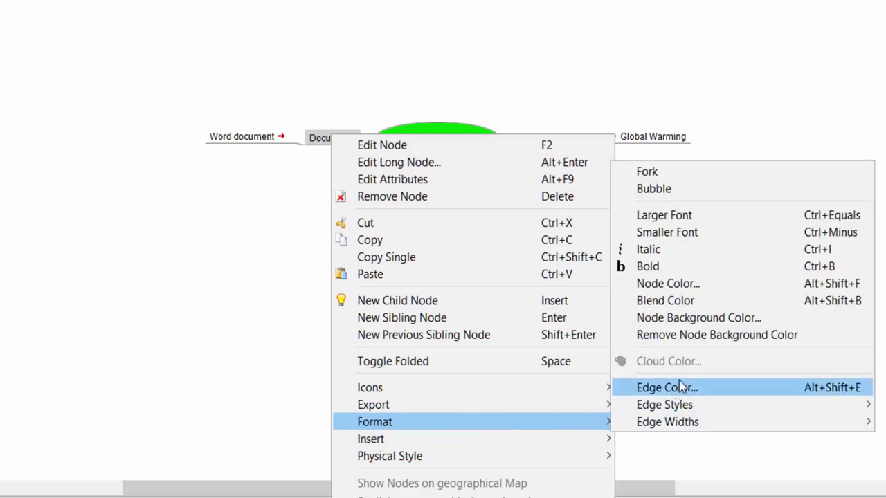
click(679, 320)
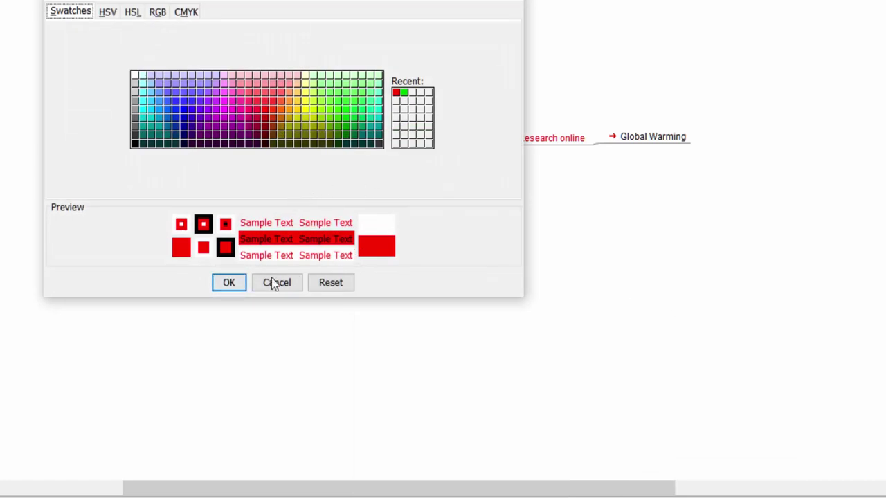
click(229, 283)
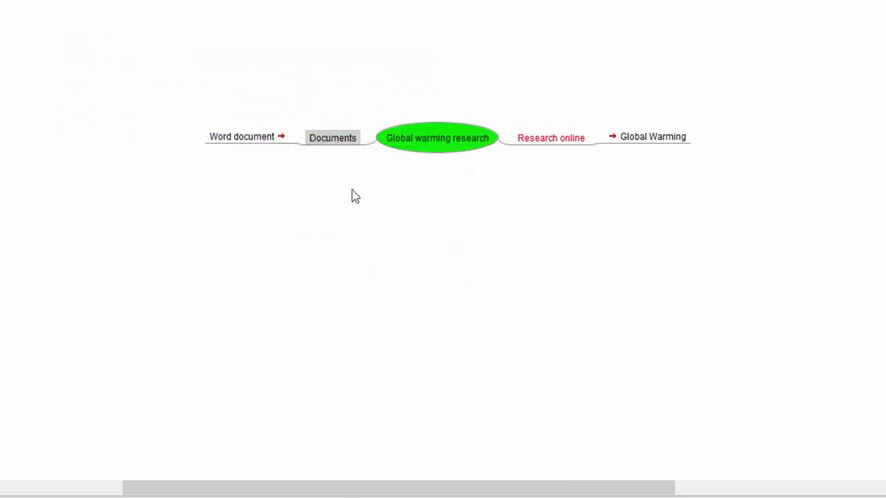
click(547, 145)
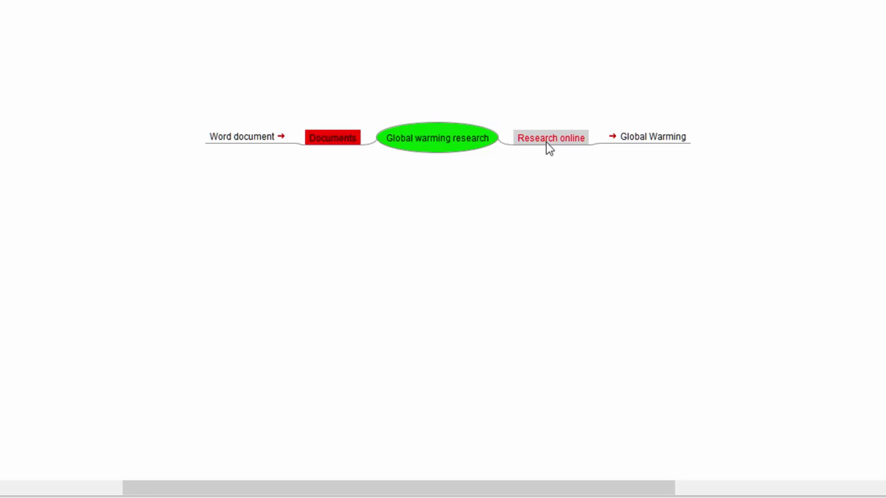
click(323, 140)
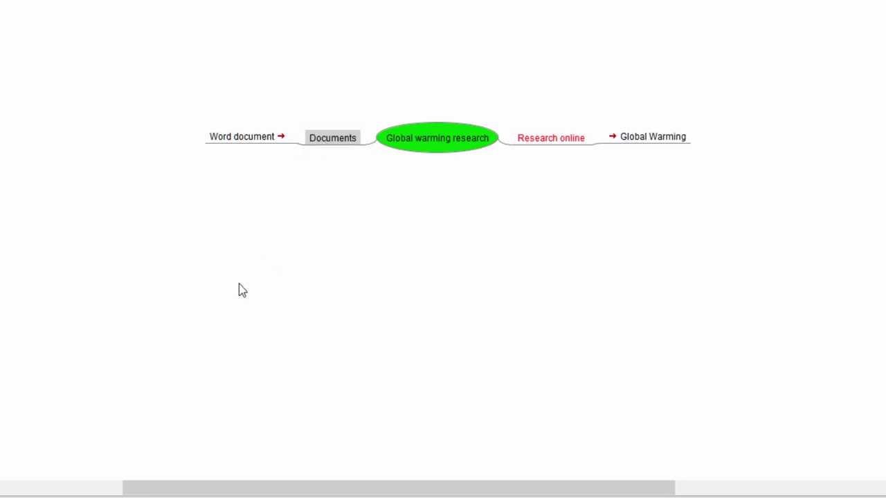
click(560, 138)
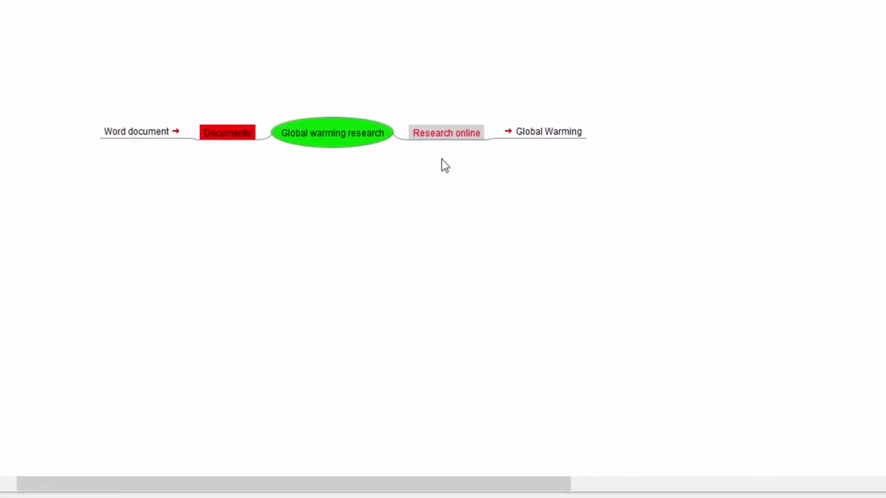
Step: Cancel a text-field hyperlink on Research online, then move Documents to the root's right, below Research online
right_click(480, 138)
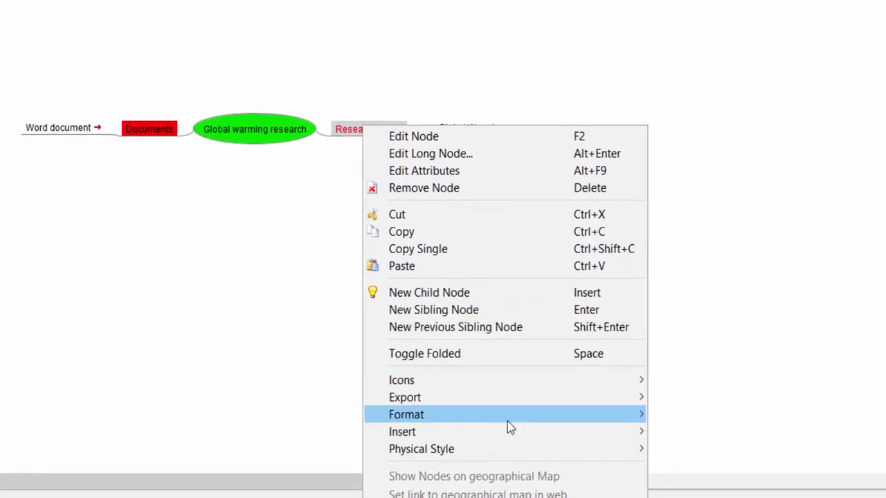
mouse_move(554, 433)
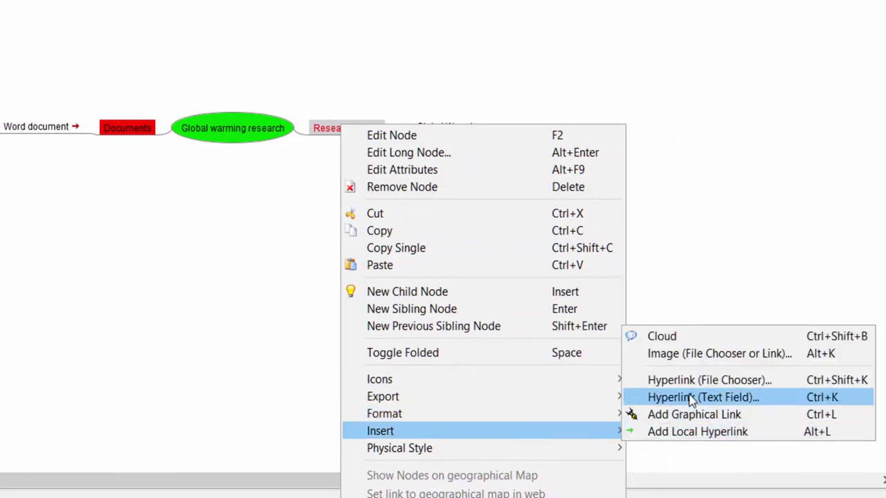
click(692, 398)
drag(397, 87, 470, 185)
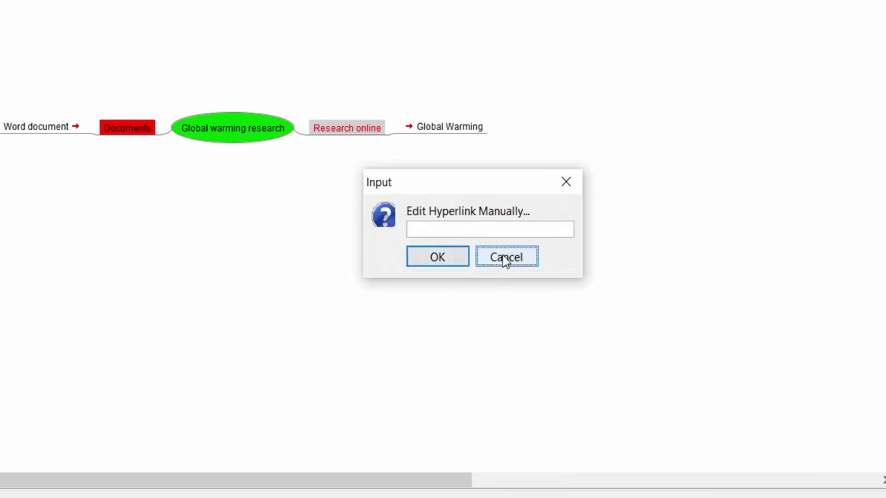
click(506, 256)
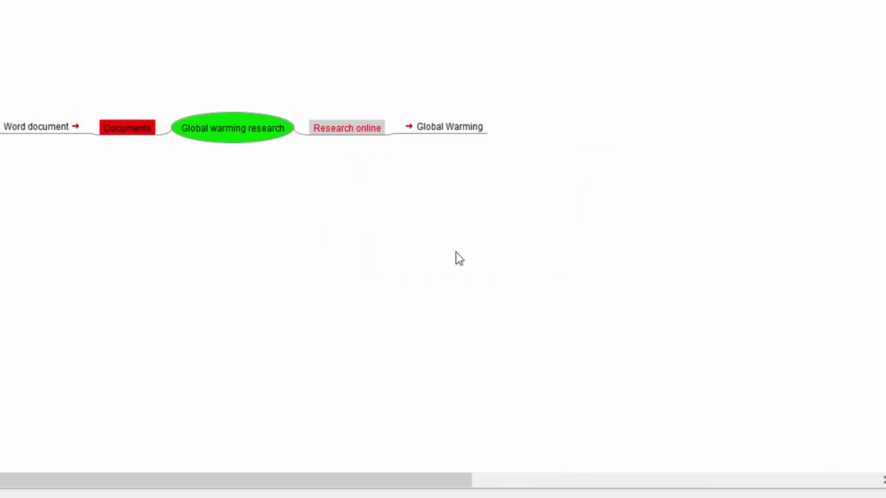
drag(127, 133, 171, 166)
drag(277, 148, 275, 136)
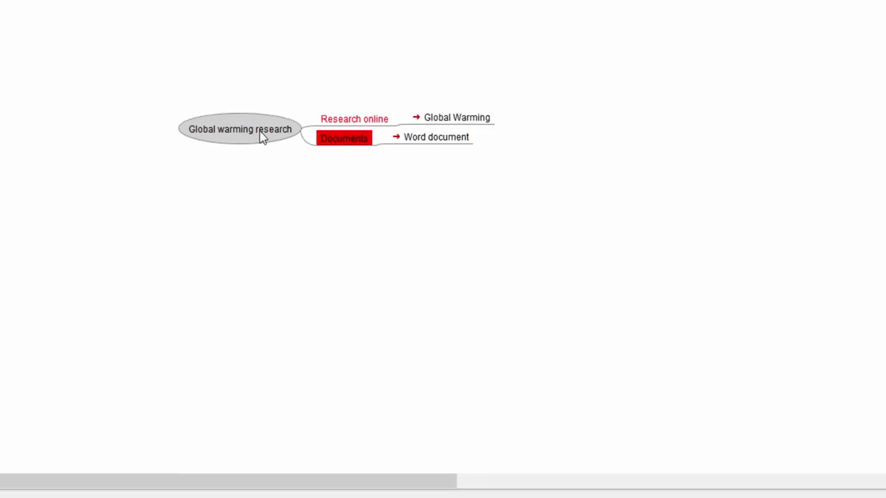
Step: Add an 'Images global warming' node on the root's left side
click(475, 167)
key(Insert)
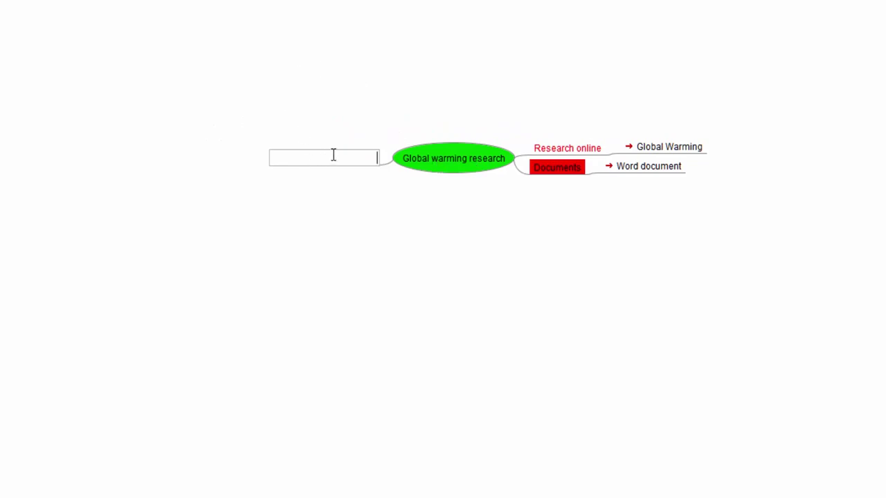
text(Images global warming)
key(Return)
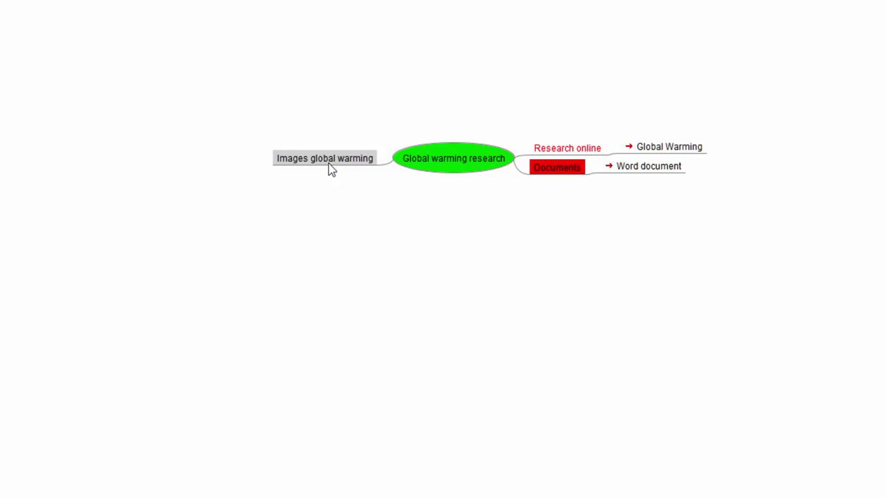
Step: Add a 'Google images' child under Images global warming
key(Insert)
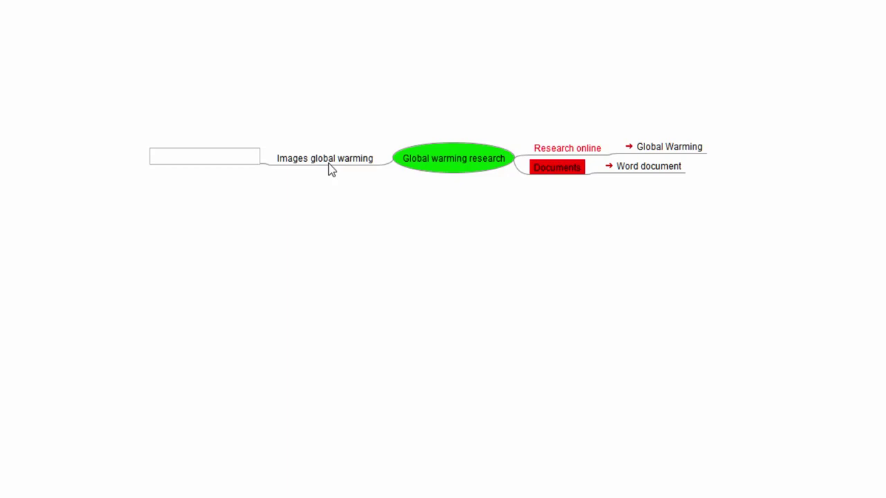
text(Google images)
key(Return)
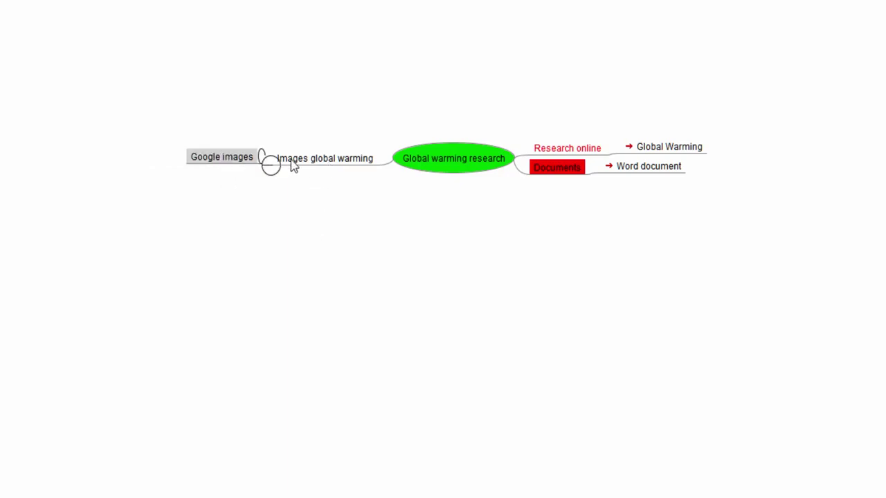
click(319, 166)
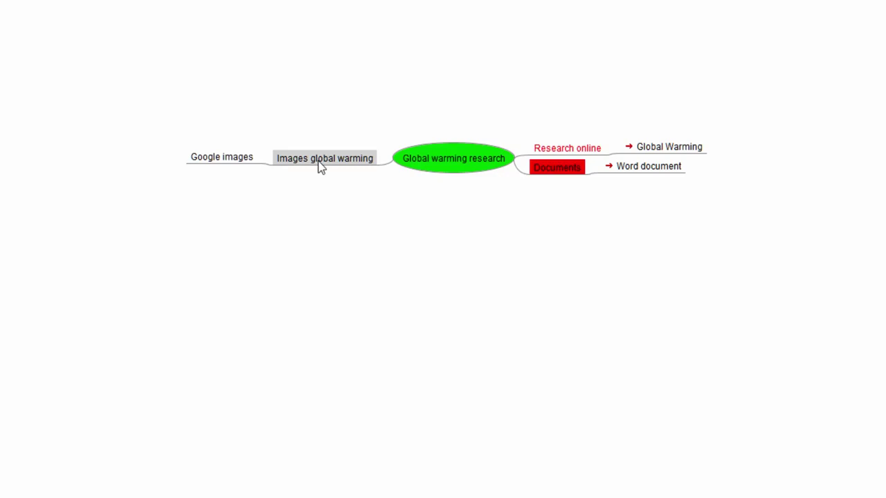
Step: Set the Images global warming node's background to red
right_click(319, 167)
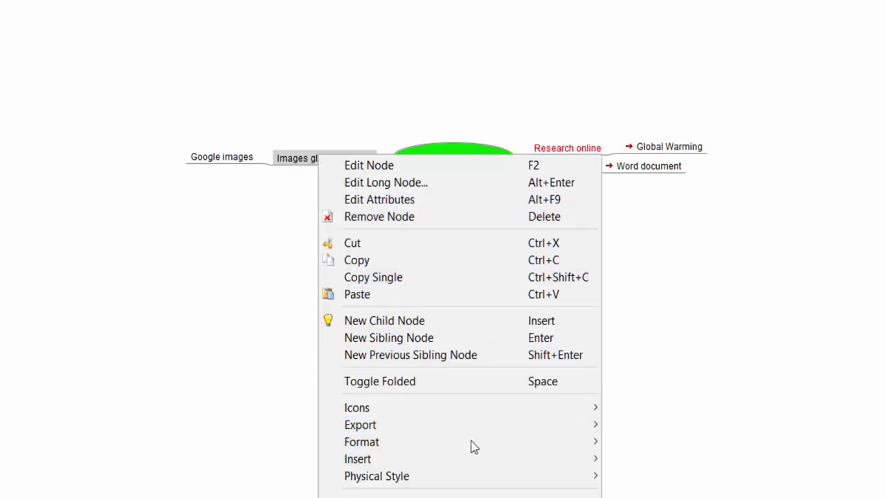
mouse_move(584, 447)
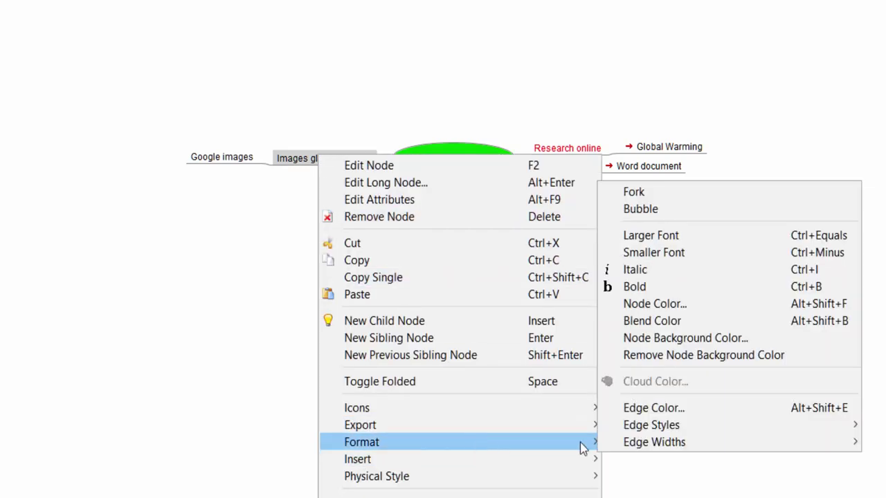
click(670, 337)
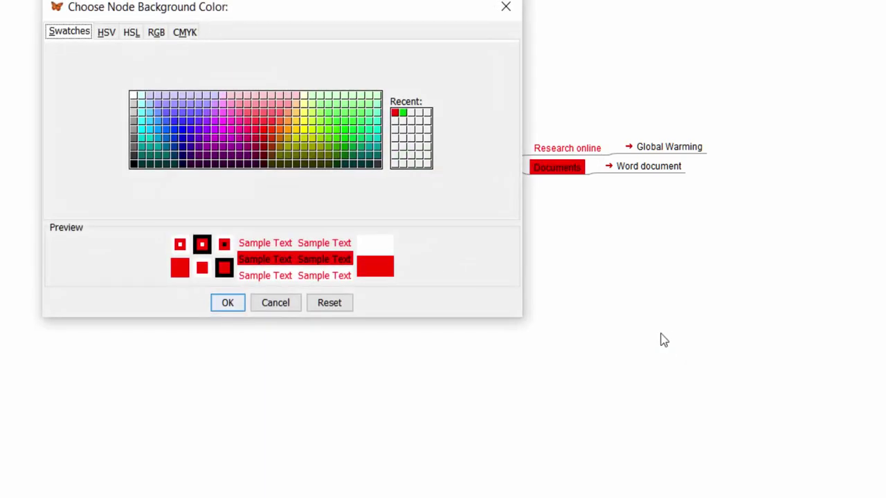
click(227, 303)
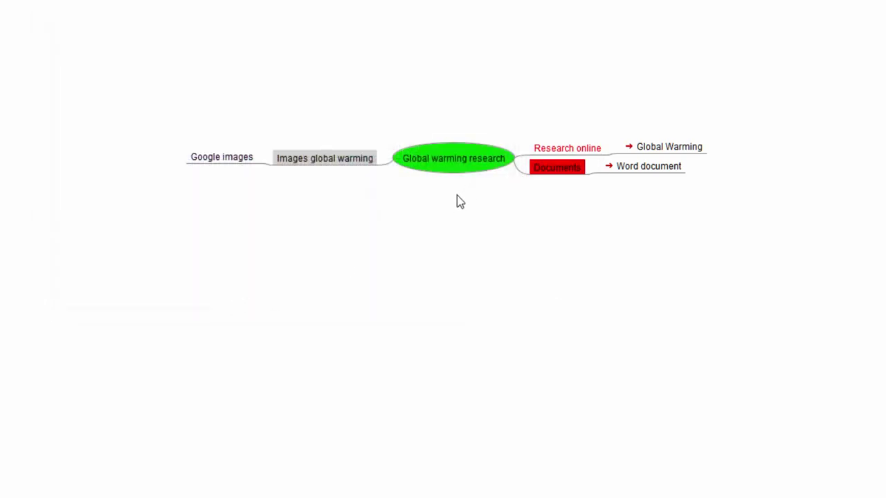
click(553, 172)
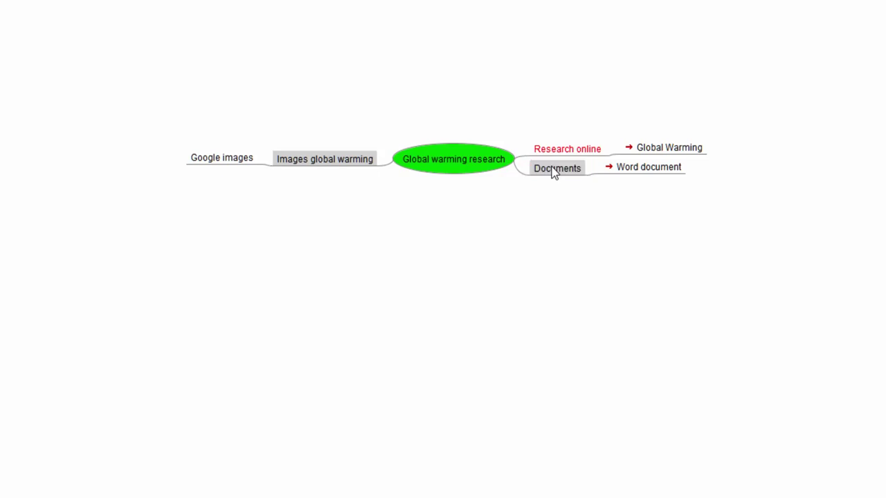
click(555, 152)
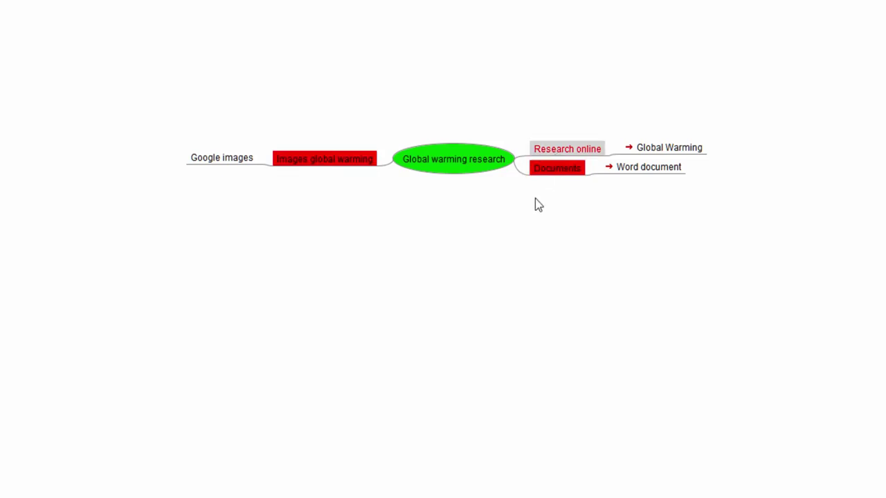
click(221, 164)
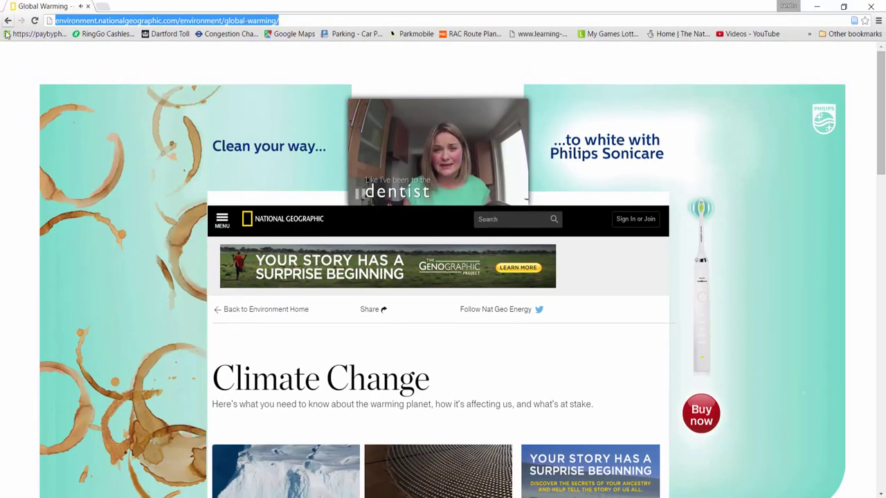
Step: In Chrome, return to the global warming search results and show the Images results
click(6, 21)
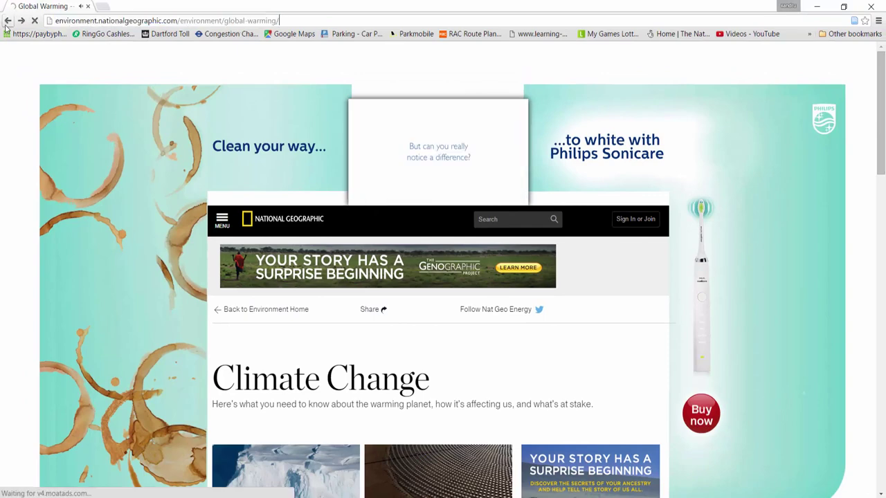
click(7, 21)
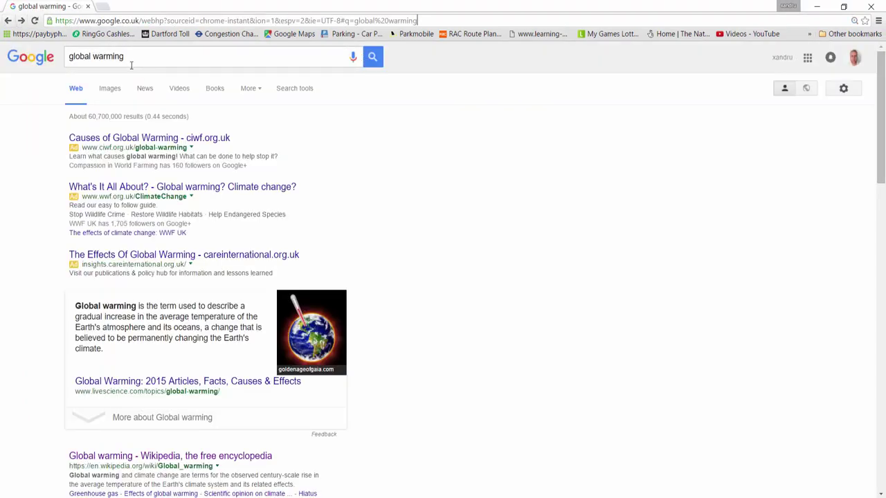
click(109, 89)
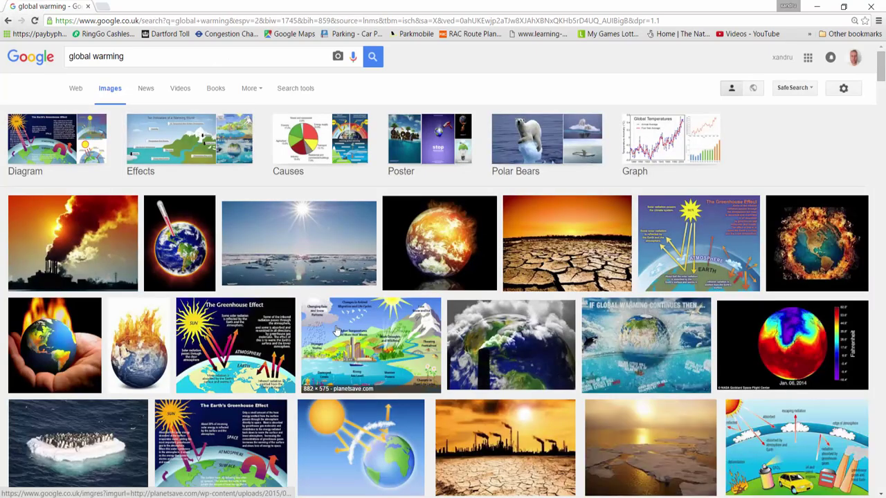
Step: Save the glowing-earth Google image to the Desktop as global.jpg, then return to FreeMind
scroll(346, 330, down, 3)
scroll(379, 335, up, 3)
right_click(440, 237)
click(476, 328)
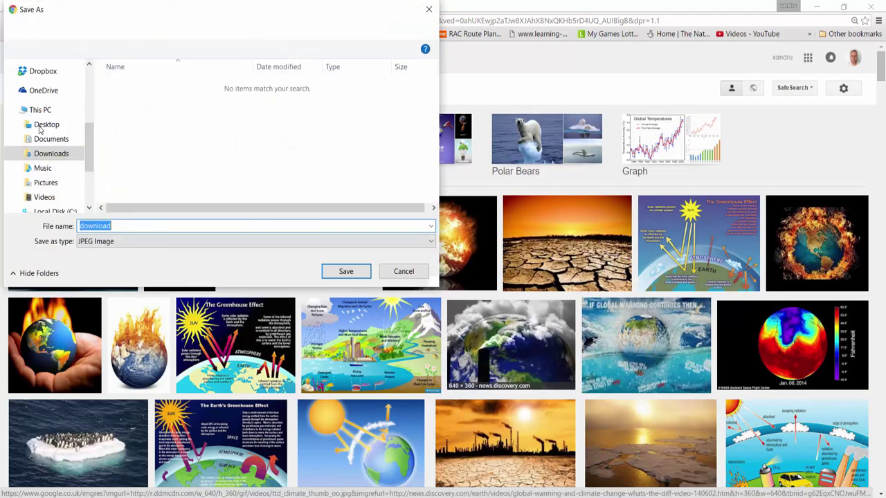
click(46, 124)
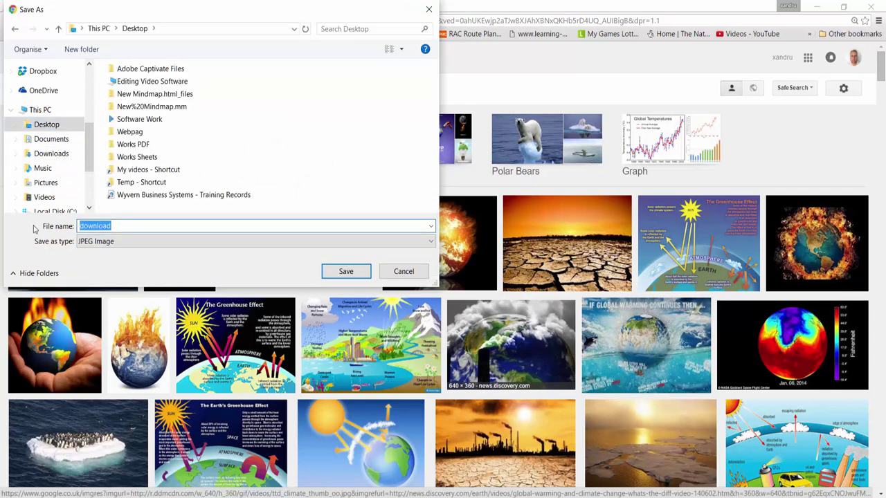
text(global)
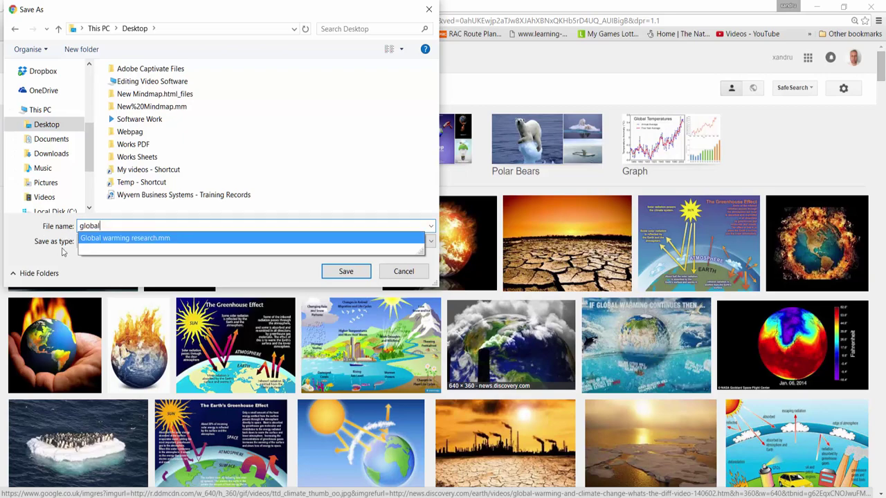
click(328, 273)
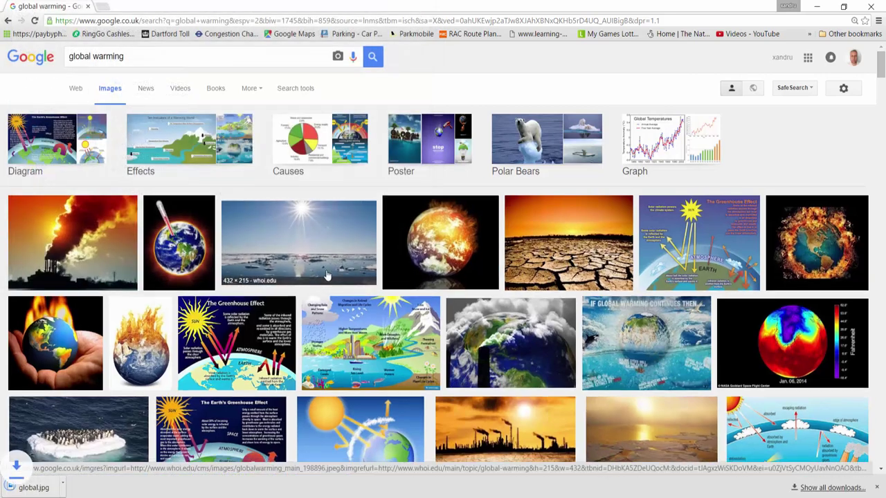
click(817, 5)
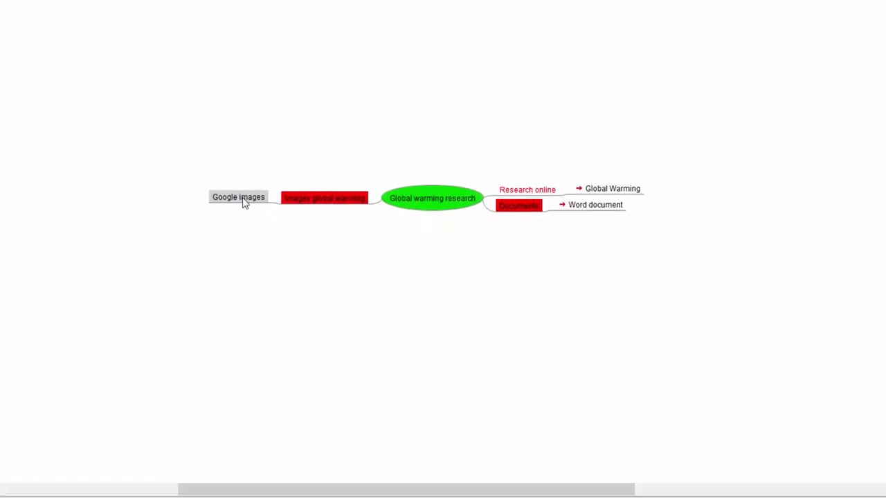
Step: Insert the Desktop picture global.jpg into the Google images node
right_click(205, 169)
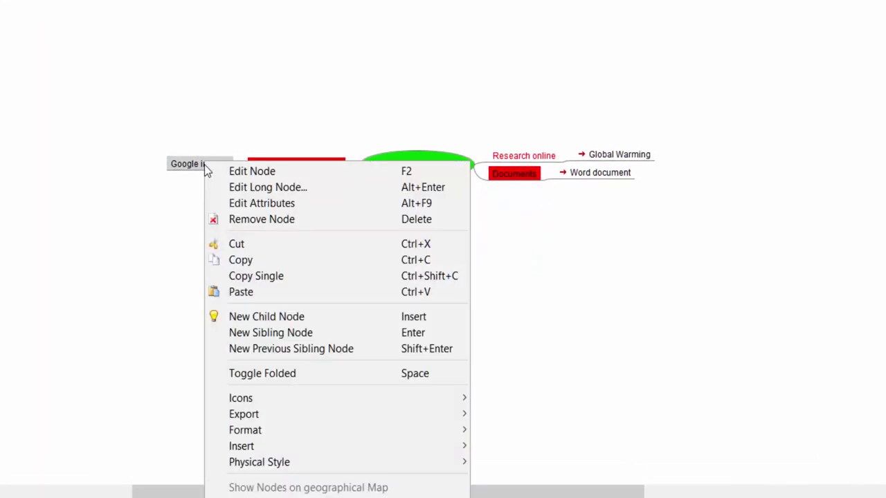
mouse_move(321, 447)
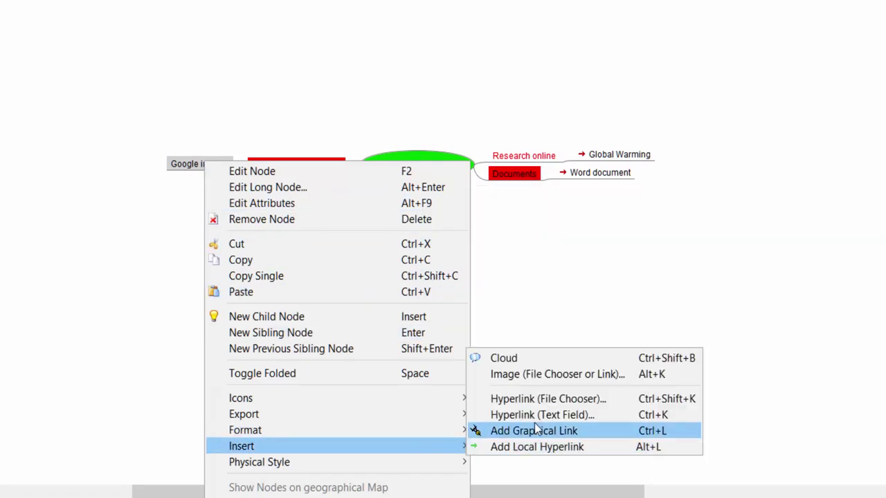
click(529, 375)
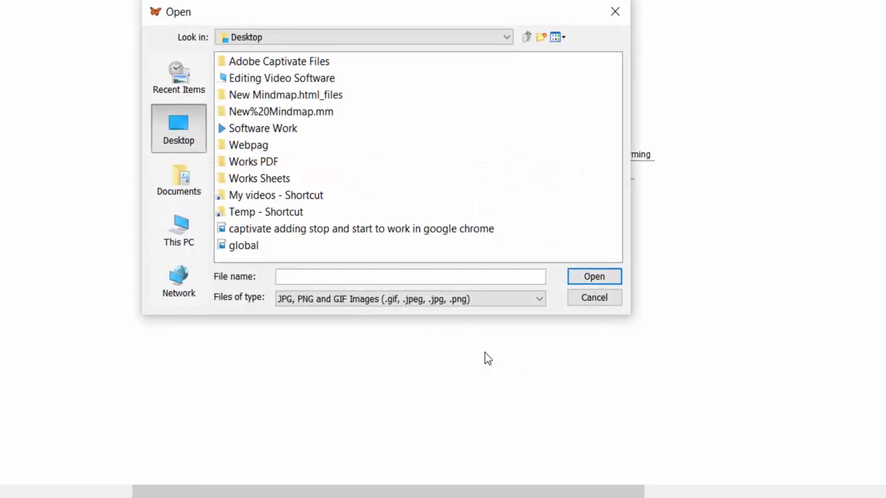
click(235, 245)
double_click(231, 245)
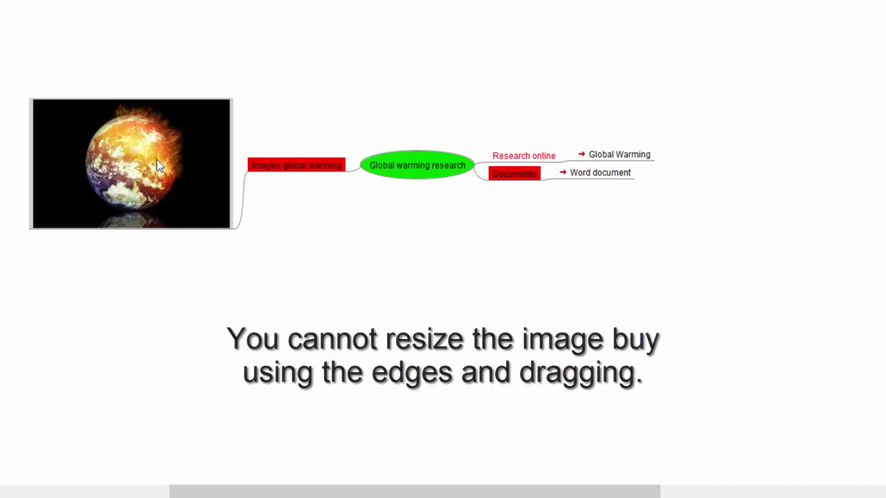
scroll(167, 163, down, 1)
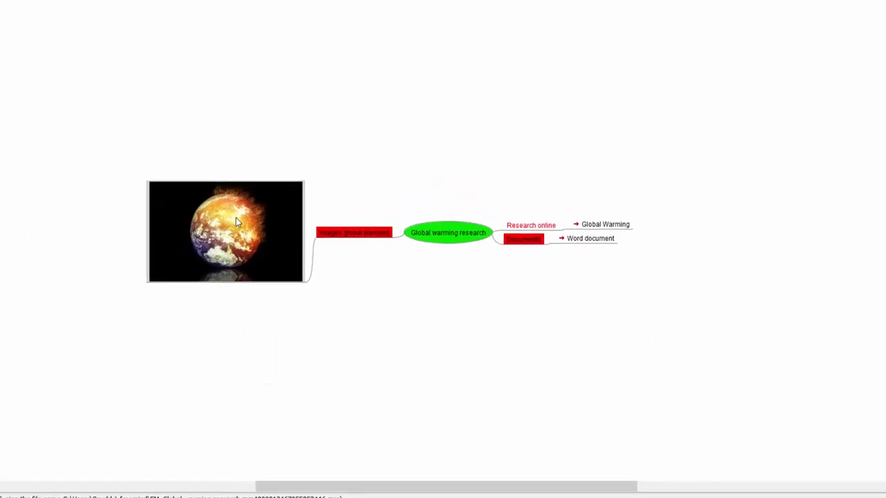
Step: Add 40 by 40 height and width attributes to the image node's img tag
double_click(180, 177)
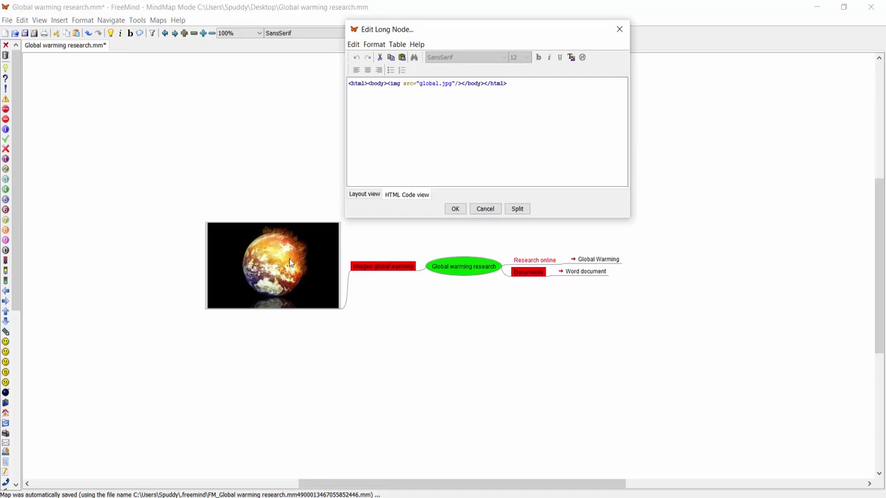
drag(476, 39, 616, 224)
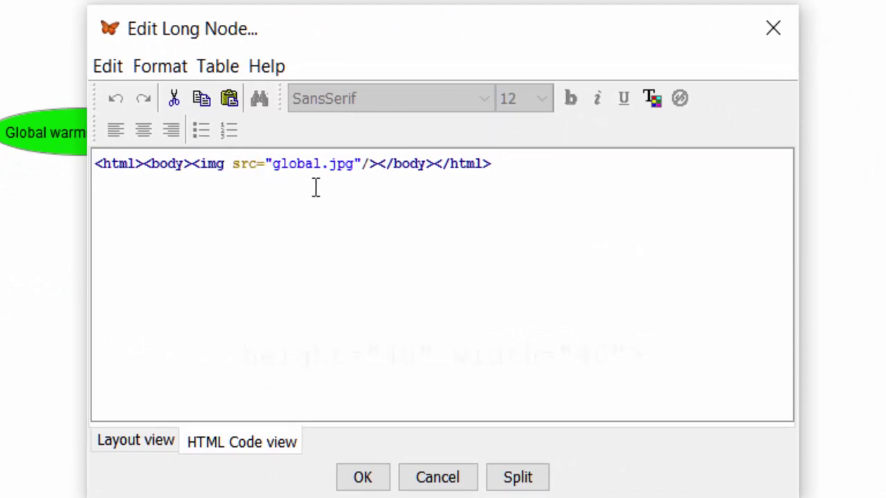
click(362, 163)
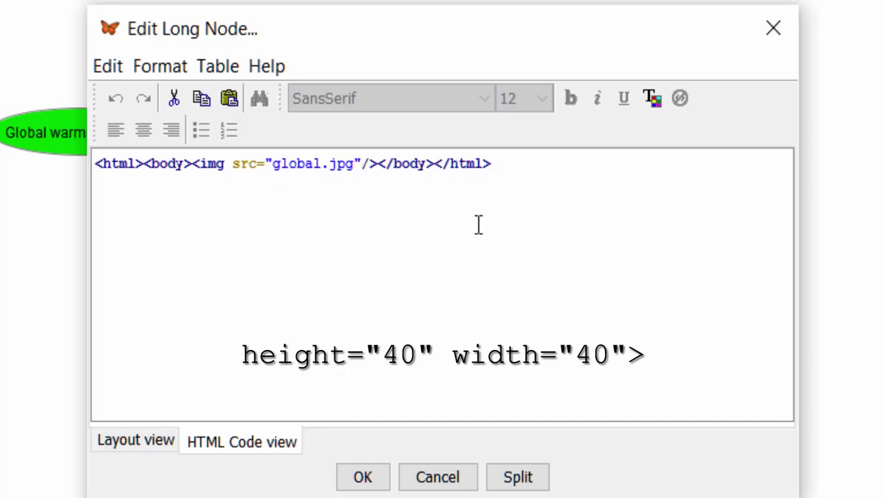
text(height="40" width="40">)
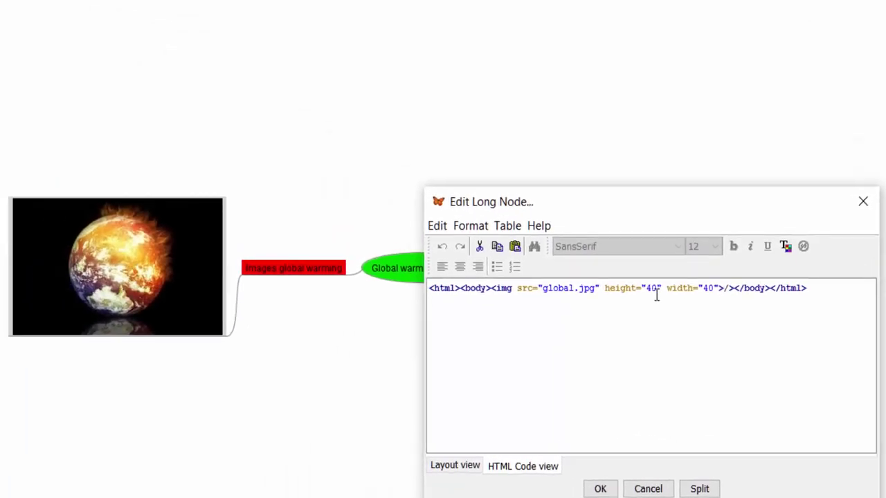
click(600, 488)
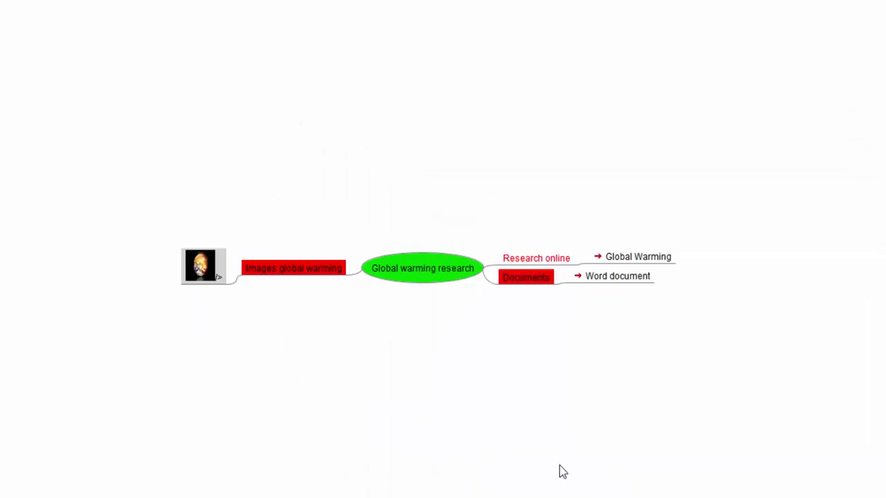
Step: Change the image's HTML height and width from 40 to 100
double_click(199, 269)
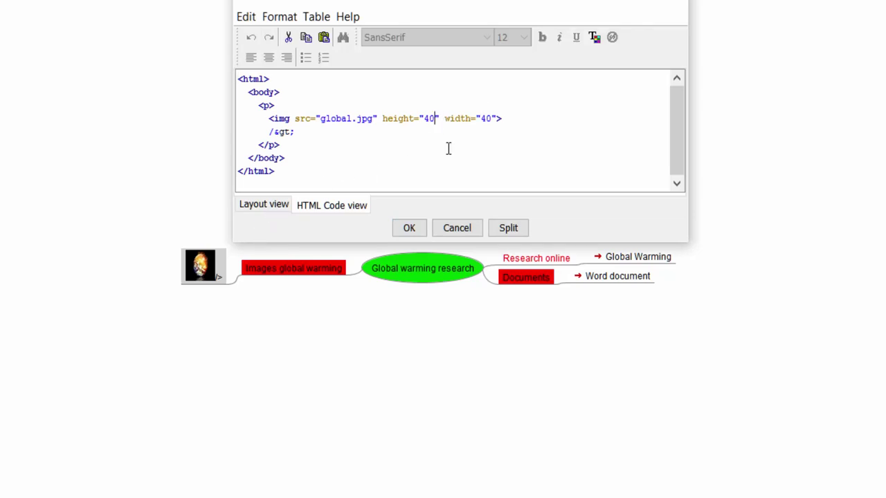
key(BackSpace)
key(BackSpace)
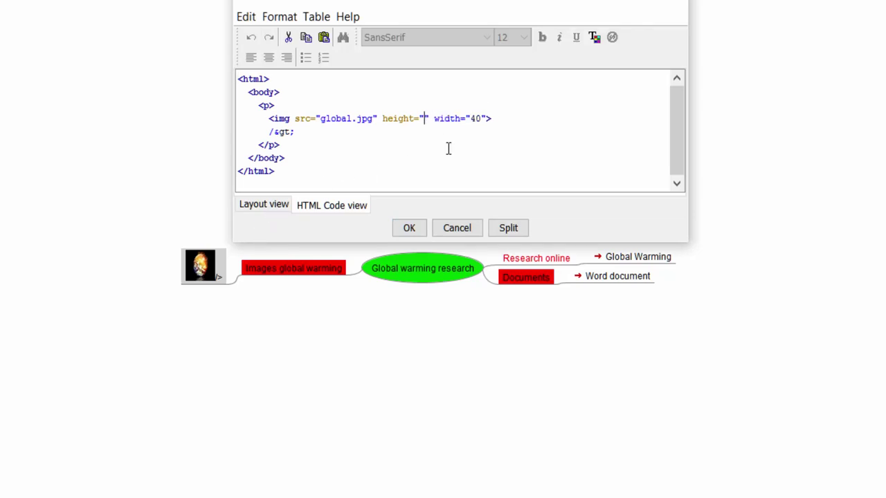
text(100)
click(498, 119)
key(BackSpace)
key(BackSpace)
text(100)
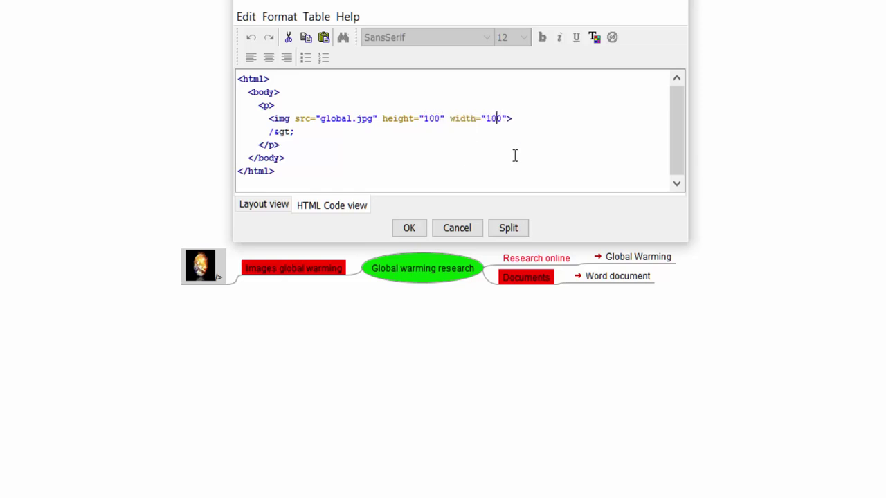
click(411, 229)
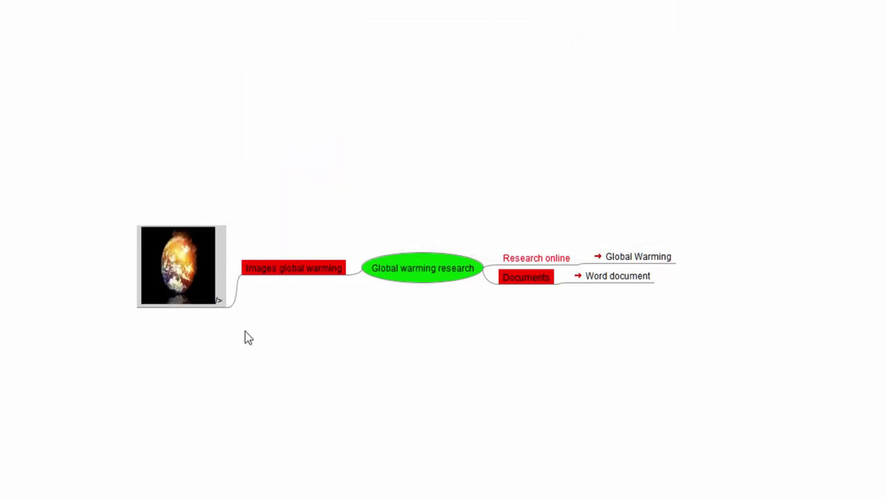
scroll(245, 333, down, 3)
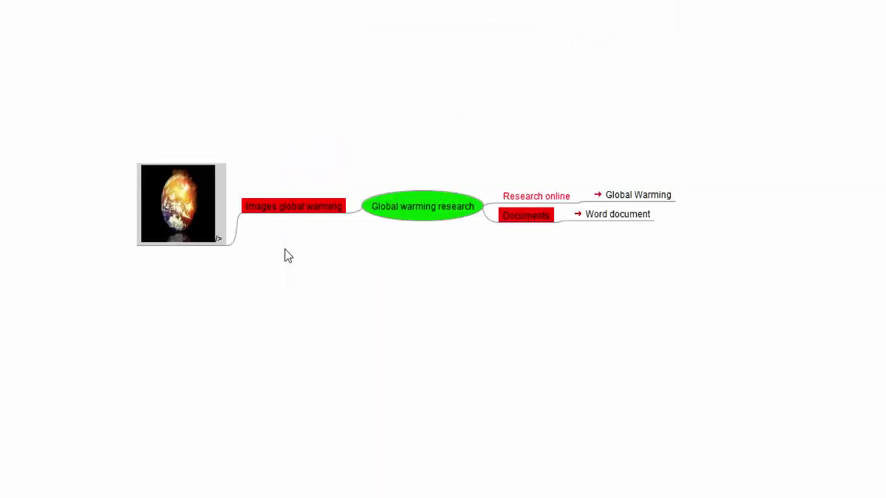
click(419, 208)
right_click(422, 212)
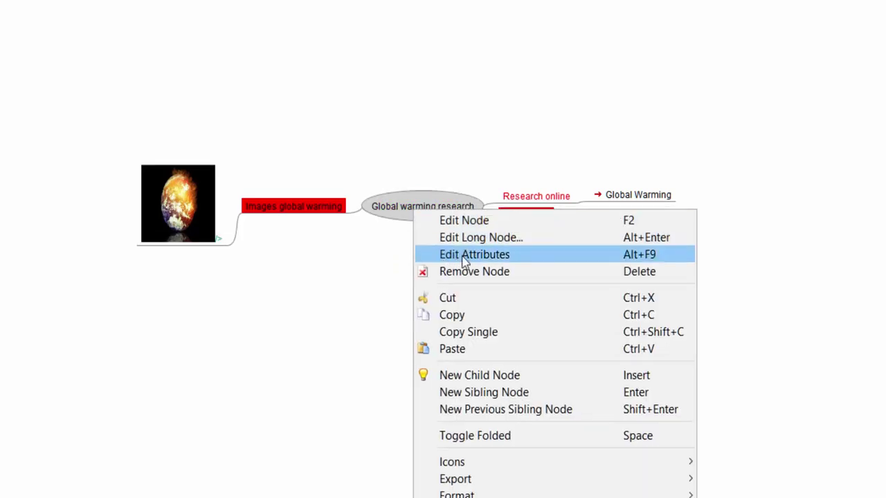
click(462, 252)
right_click(443, 216)
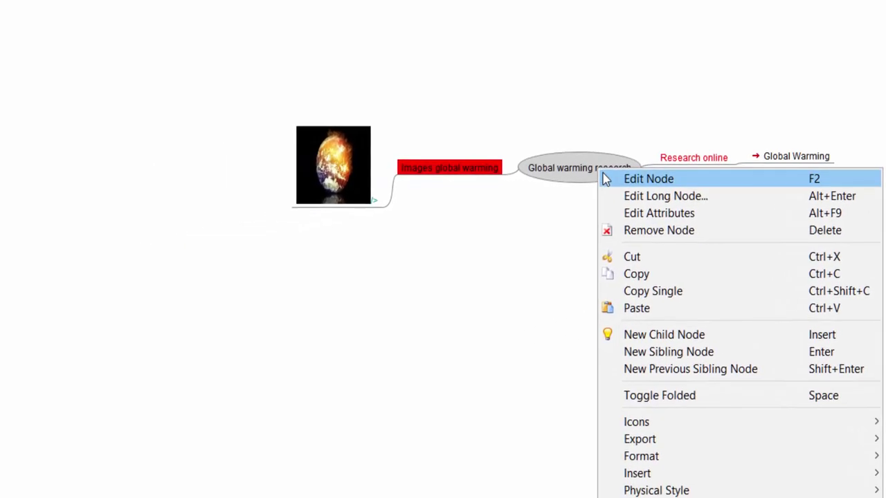
click(628, 199)
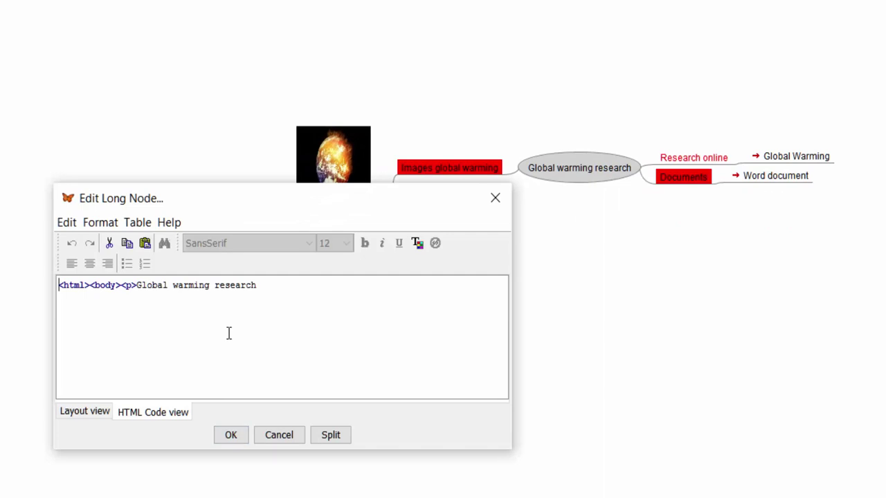
click(86, 416)
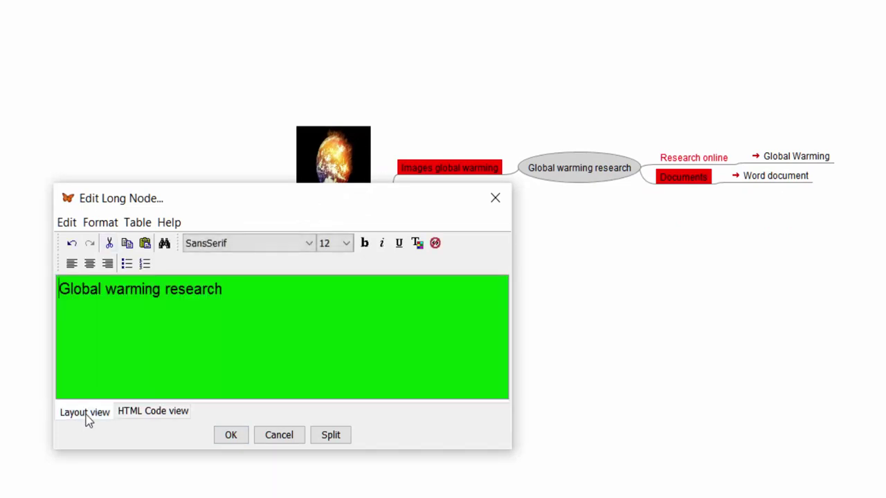
click(138, 413)
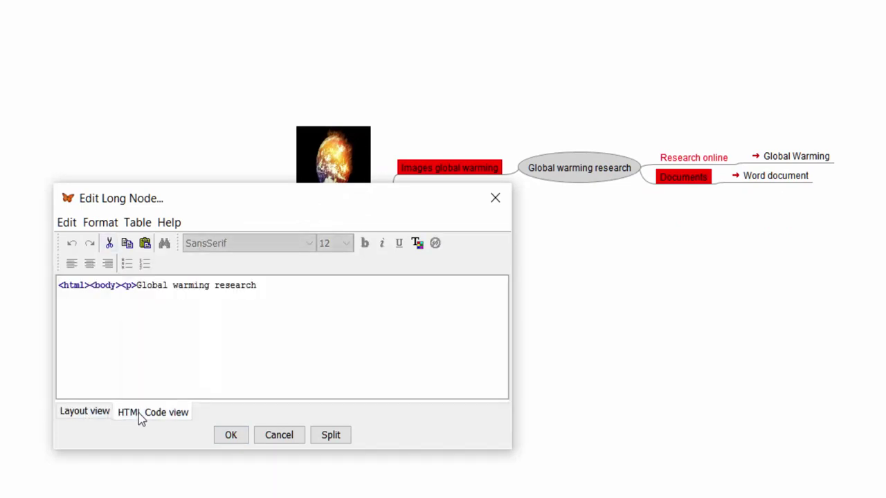
click(88, 413)
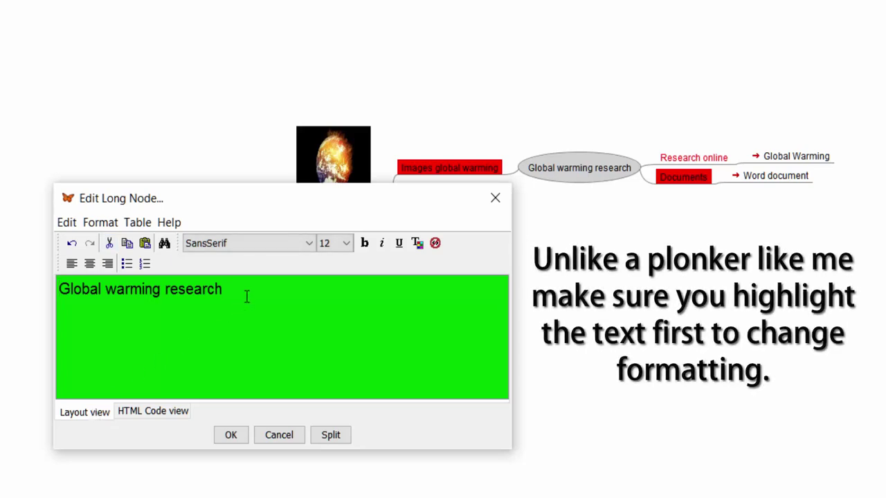
click(346, 243)
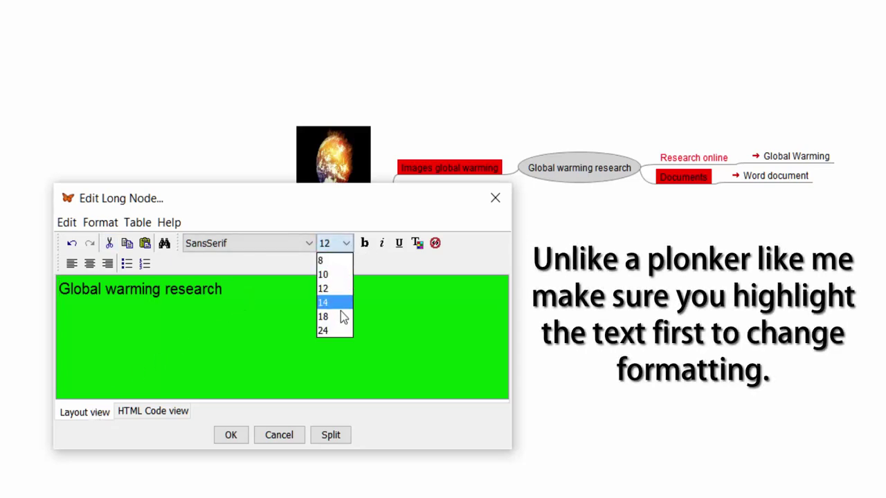
click(344, 316)
click(309, 243)
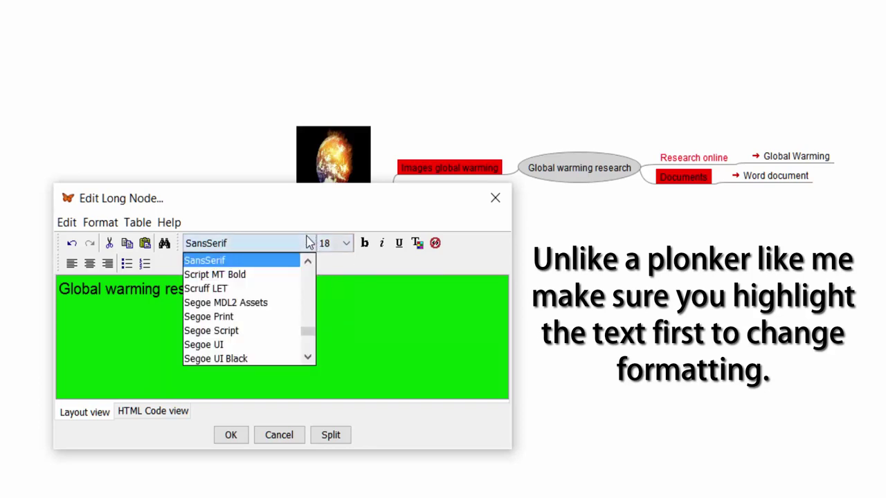
click(255, 317)
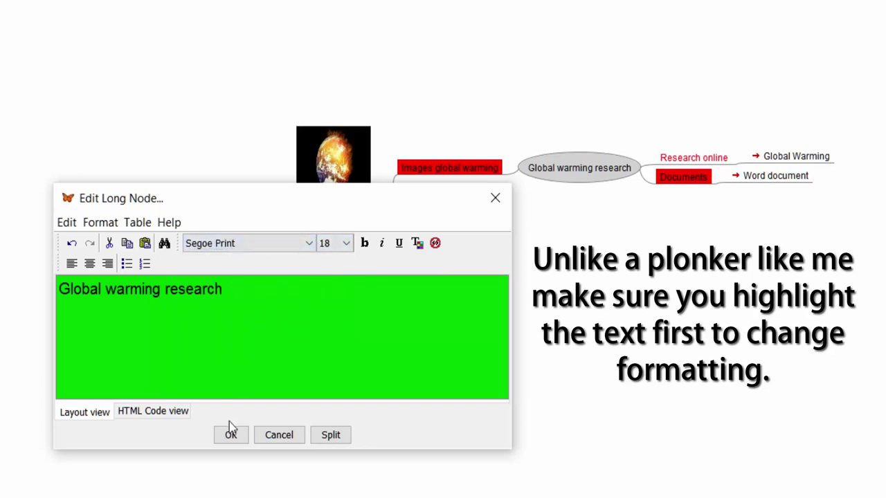
click(101, 223)
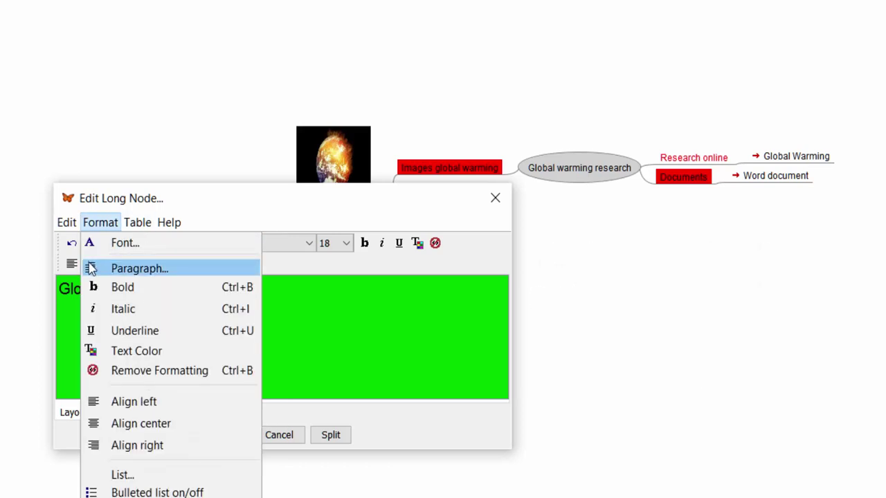
click(231, 434)
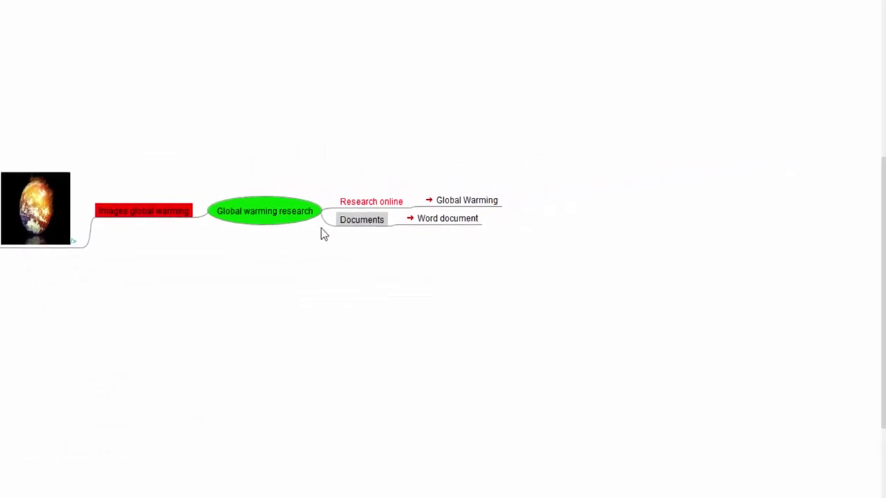
Step: Tag the Documents node with the Priority 3 icon
right_click(363, 225)
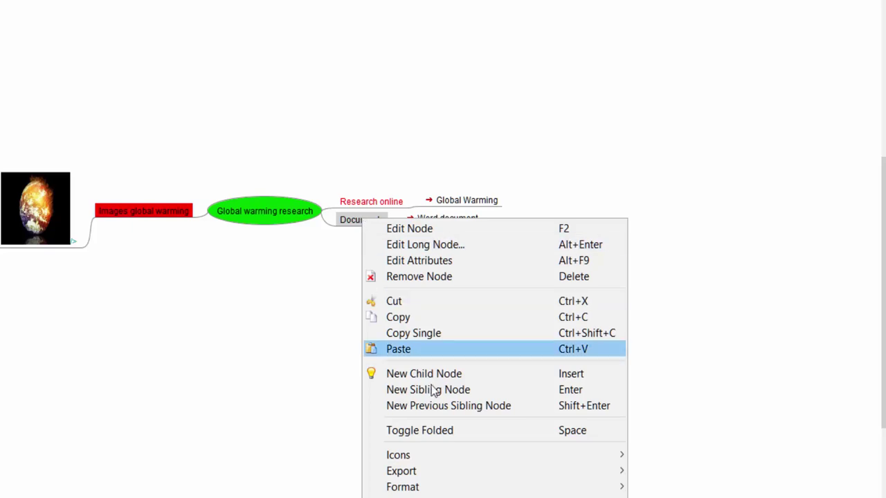
mouse_move(450, 456)
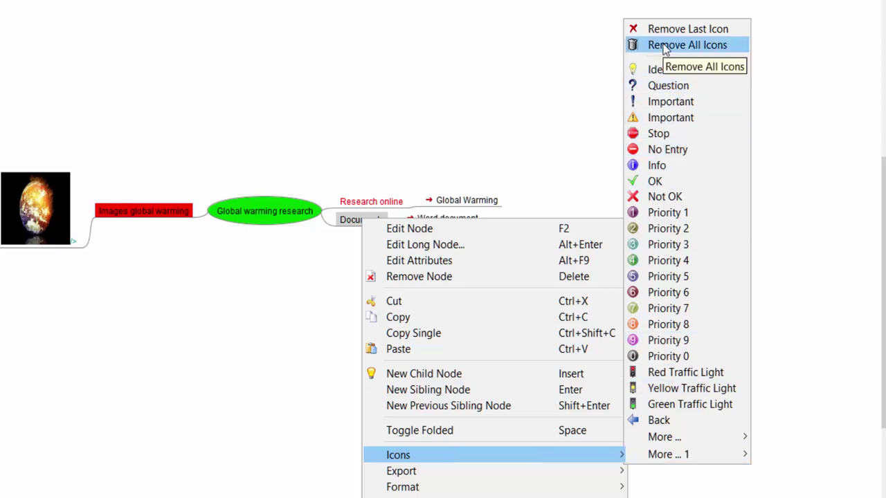
mouse_move(672, 437)
mouse_move(675, 454)
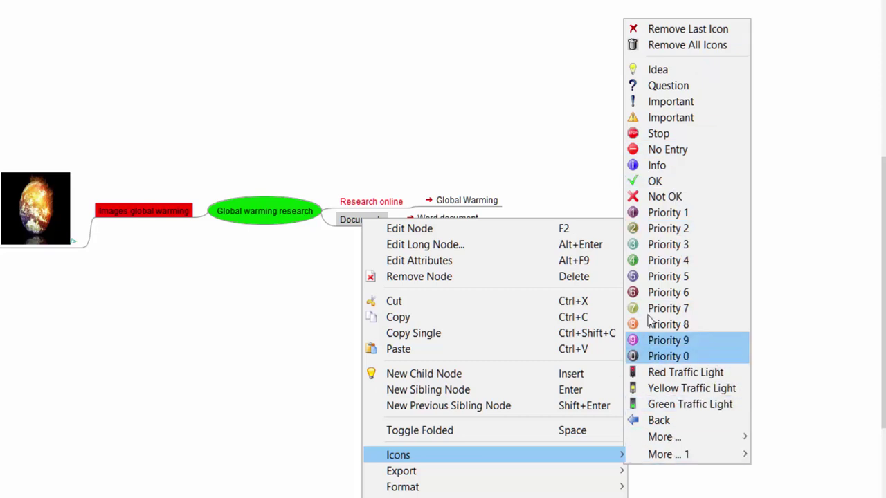
click(645, 244)
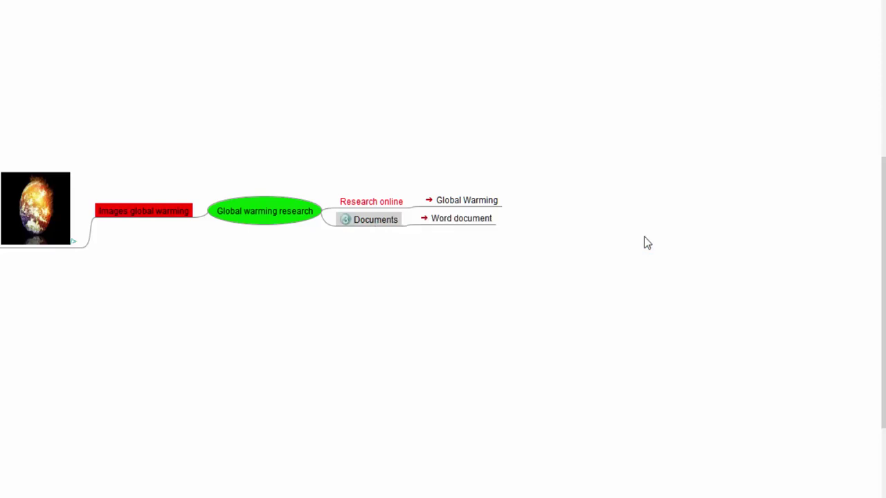
Step: Fold and unfold Research online to check its Global Warming child
right_click(386, 204)
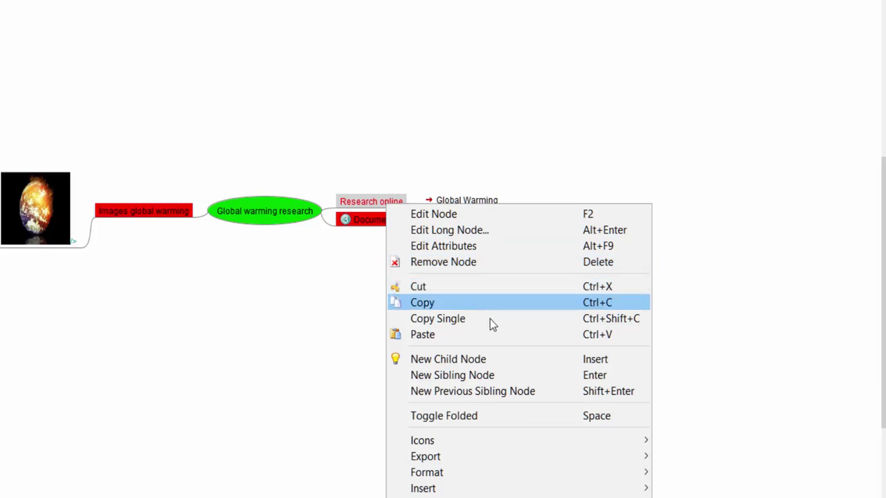
mouse_move(567, 438)
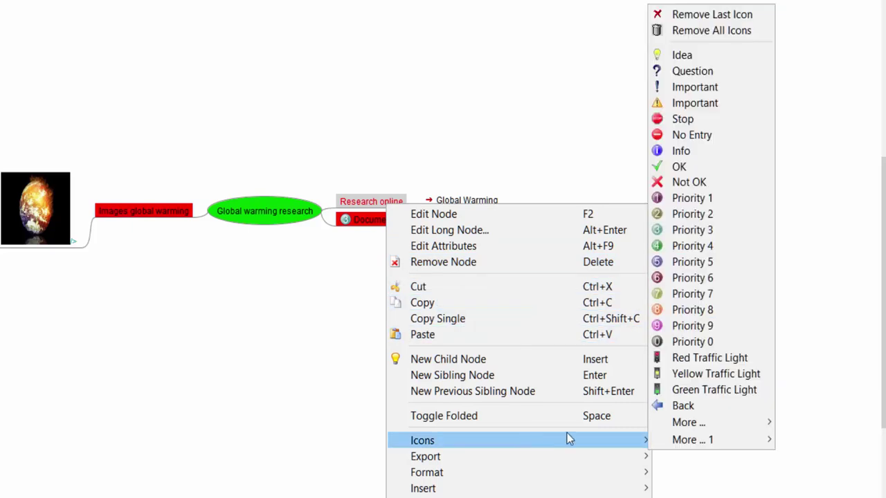
mouse_move(690, 442)
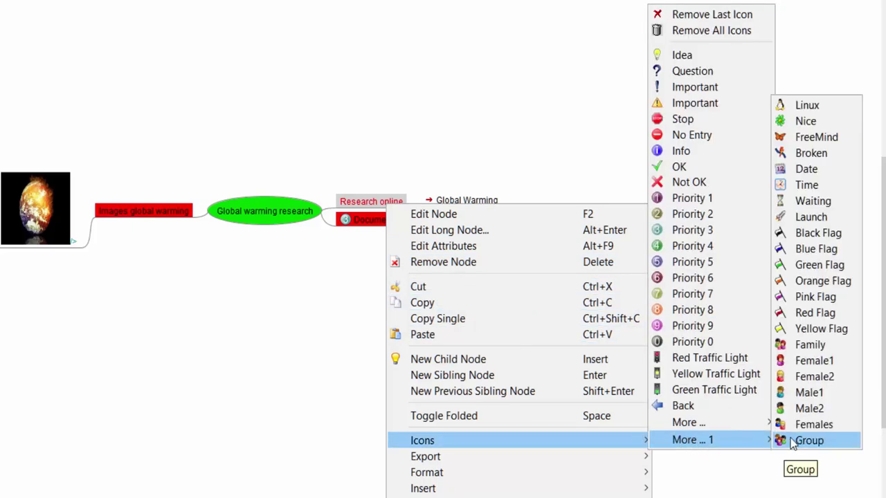
mouse_move(542, 457)
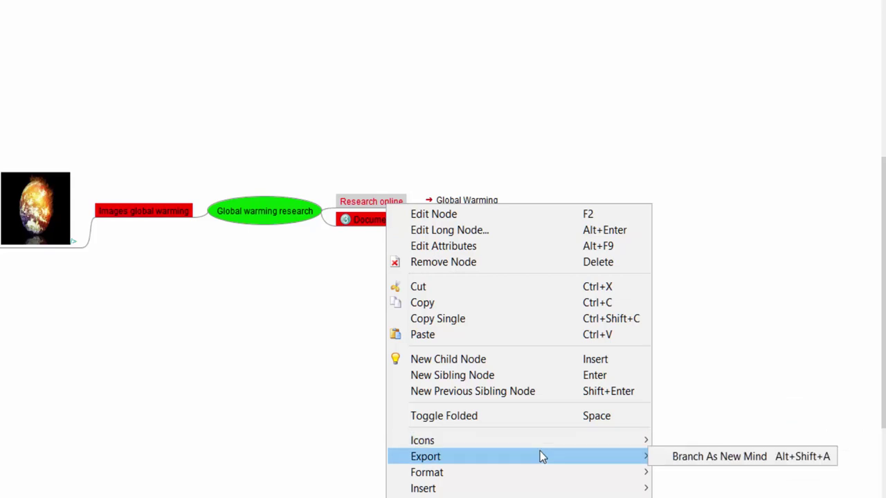
mouse_move(547, 482)
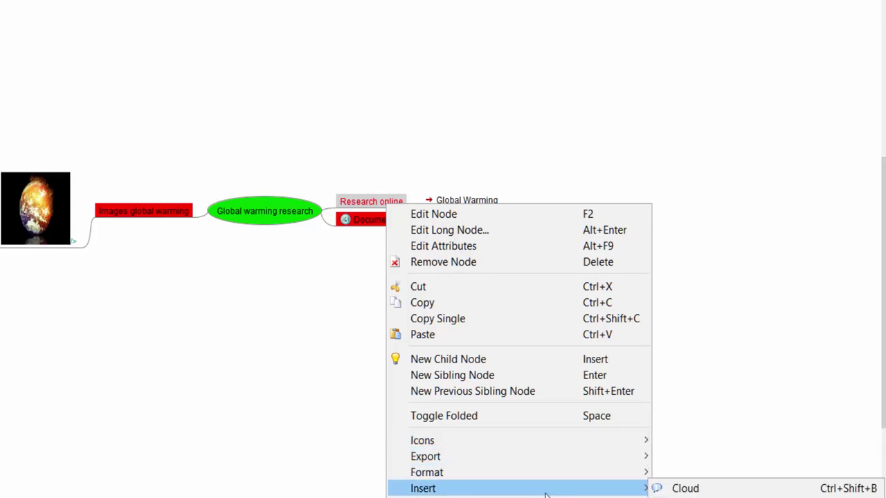
key(Escape)
click(404, 227)
click(404, 228)
click(409, 202)
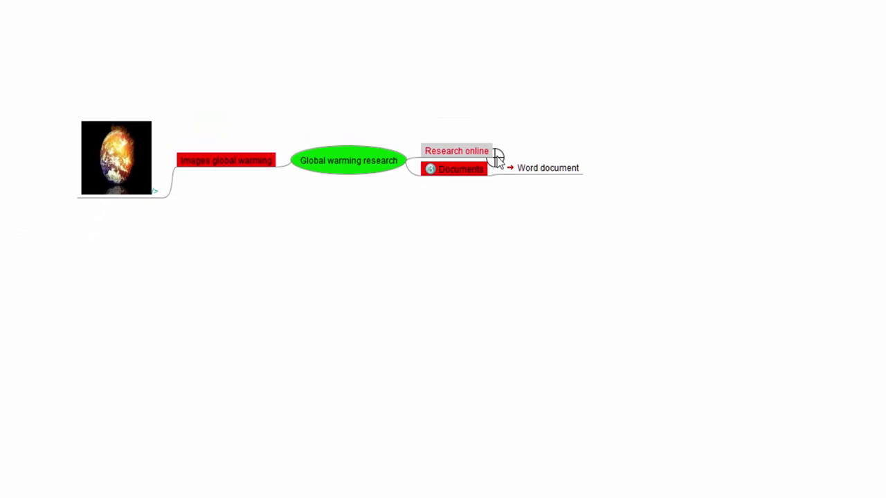
click(496, 155)
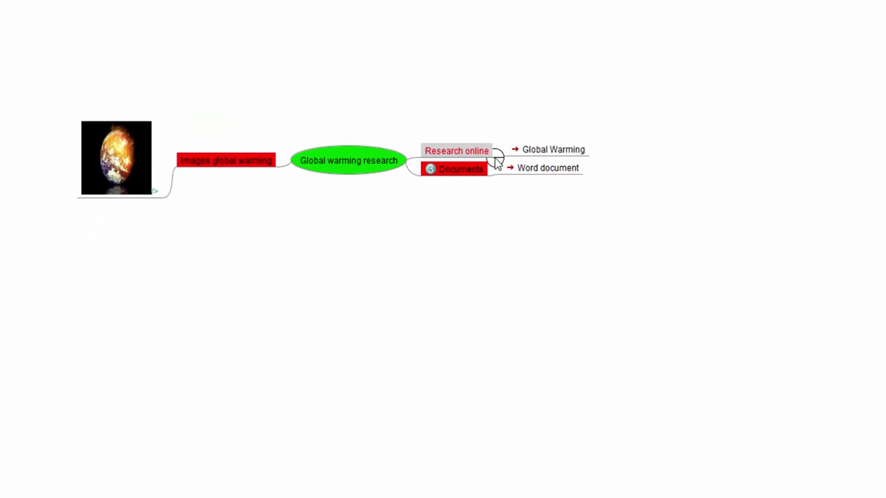
right_click(351, 160)
Step: Apply Bubble style to the nodes, then set the central topic back to Fork
mouse_move(391, 416)
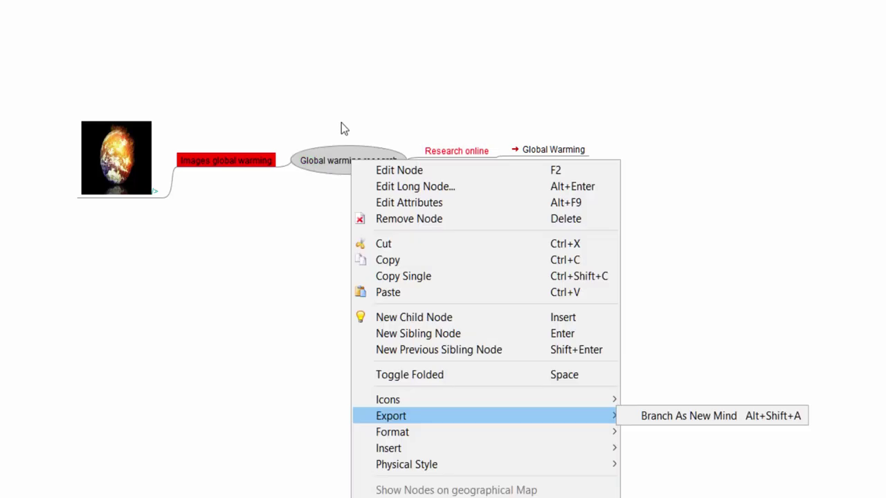
right_click(335, 165)
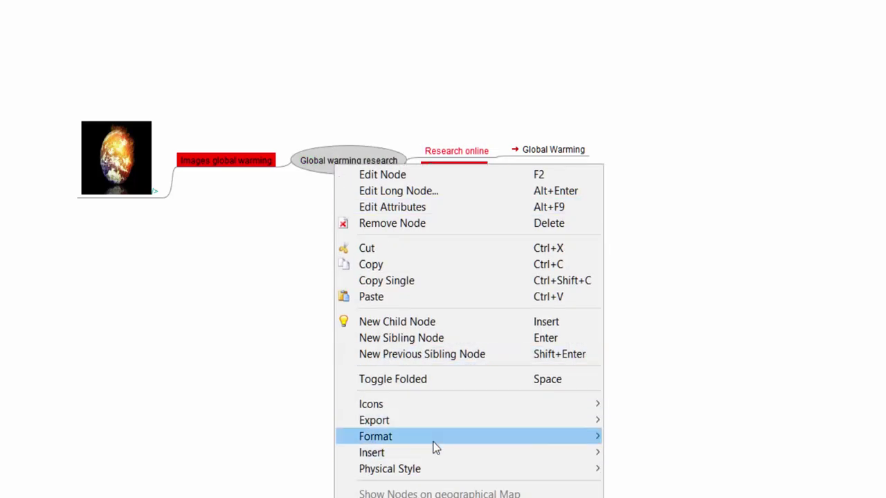
mouse_move(445, 439)
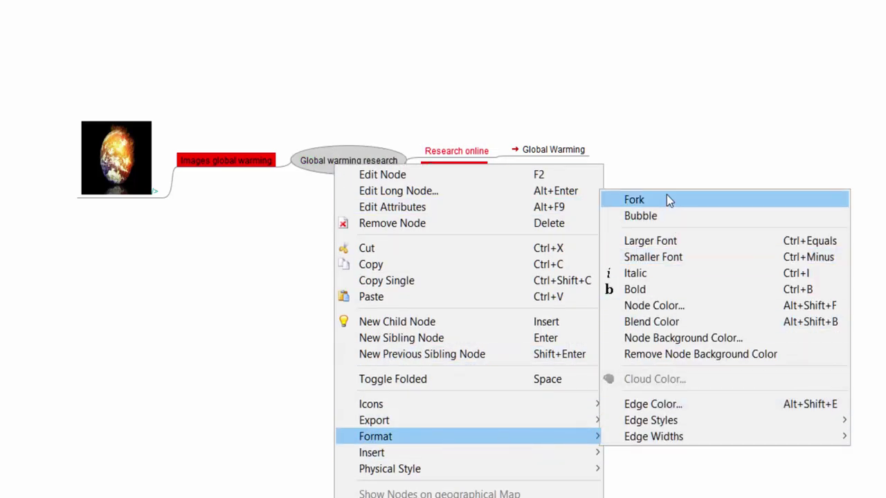
click(666, 216)
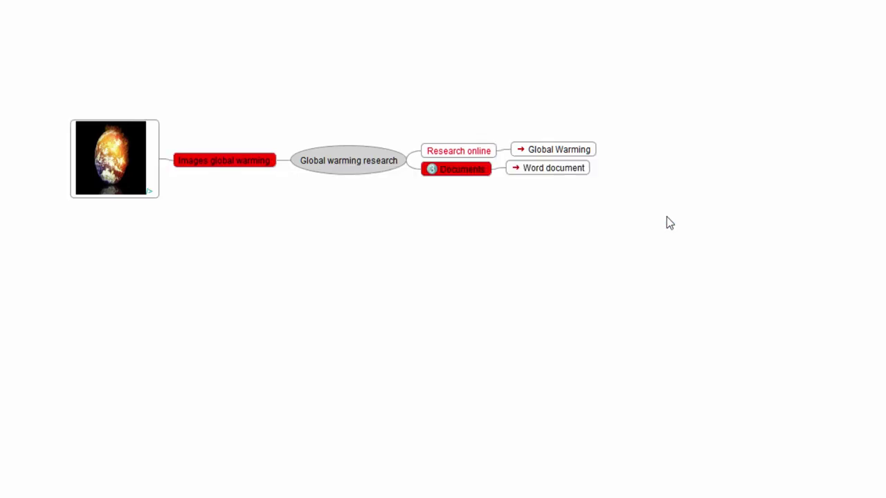
right_click(356, 164)
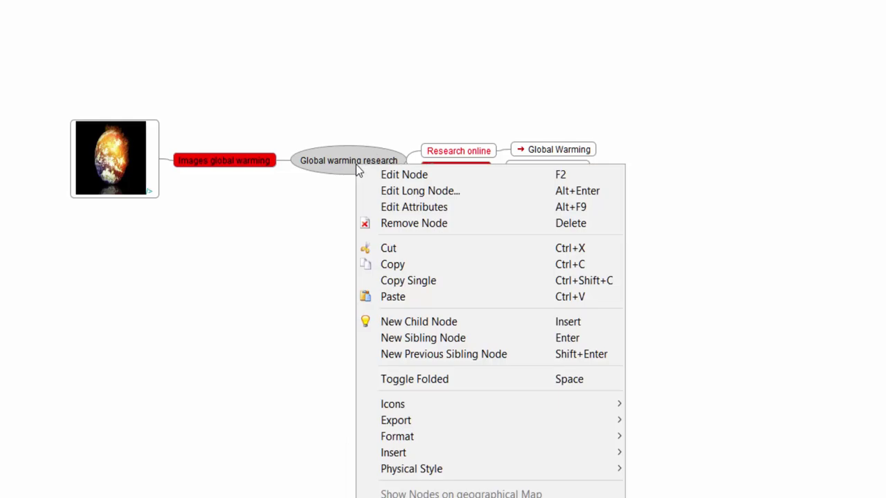
mouse_move(463, 440)
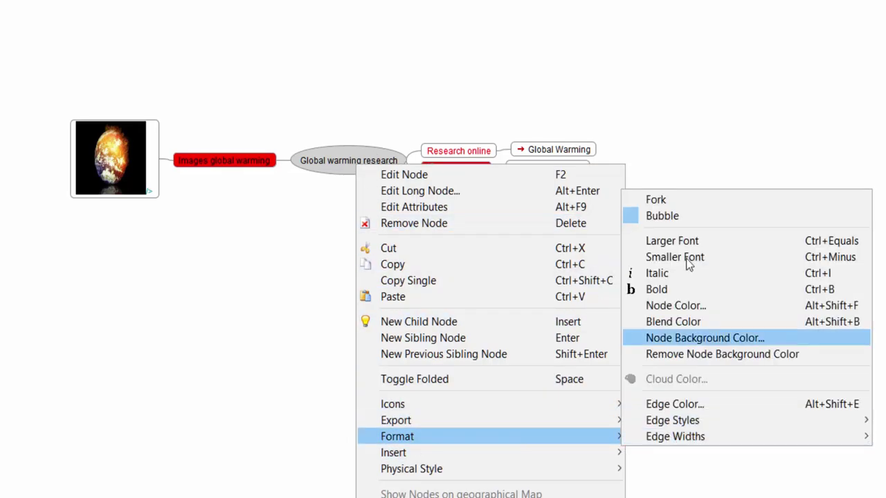
click(672, 204)
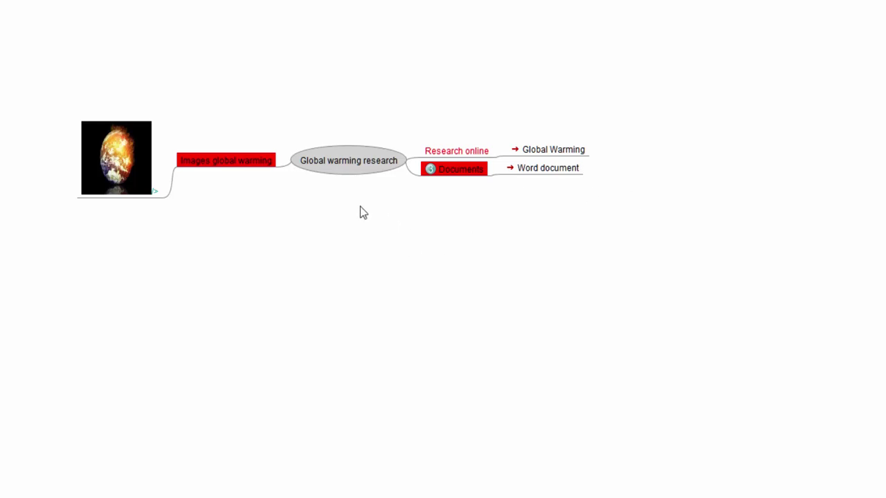
Step: Shift the map up-left and select the Global Warming and Images global warming nodes
drag(410, 166, 376, 113)
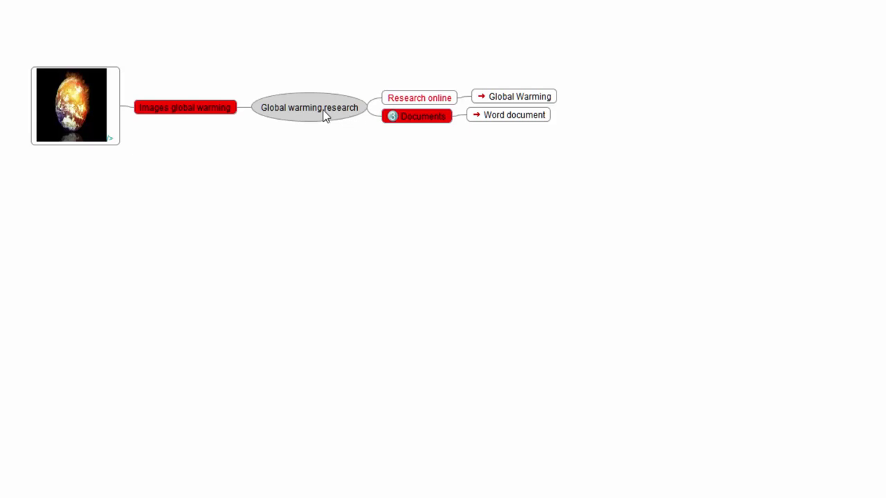
click(503, 96)
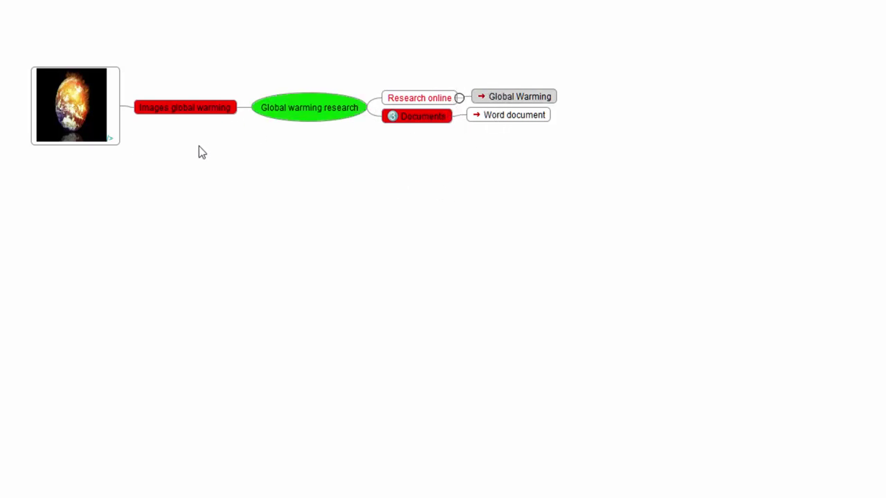
click(171, 110)
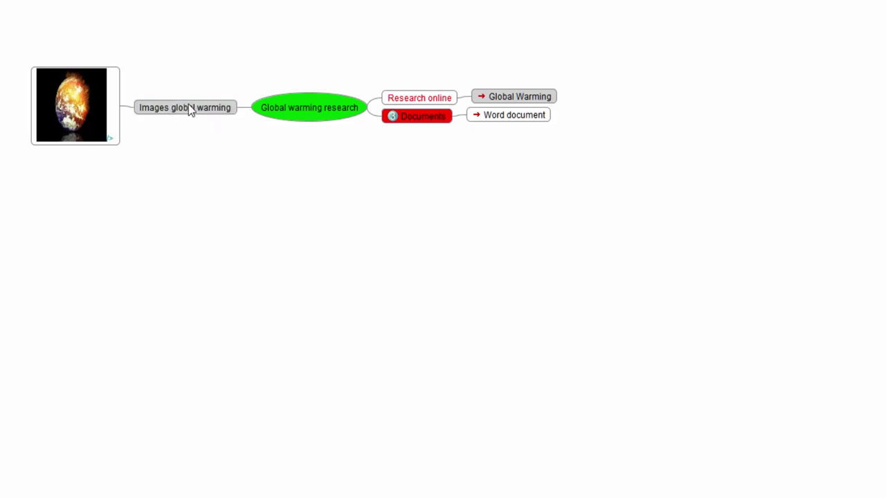
Step: Add a graphical arrow link between the two selected nodes and curve it high over the map
right_click(190, 110)
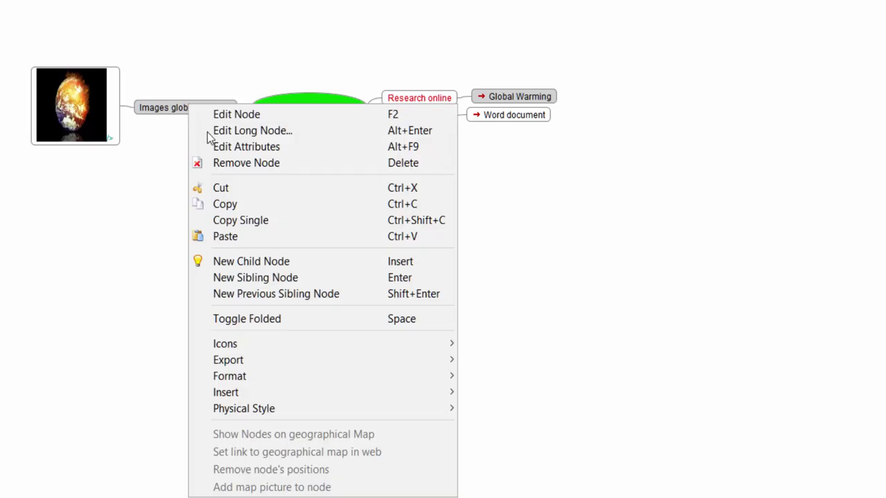
mouse_move(353, 392)
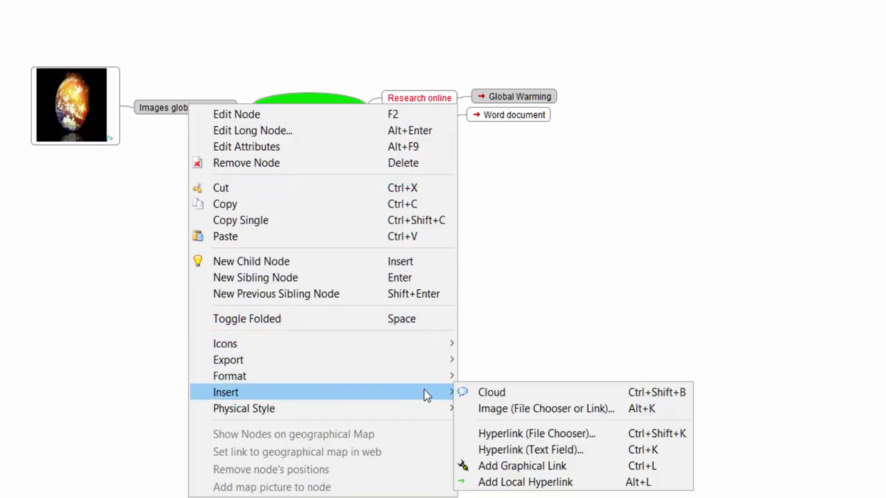
click(516, 465)
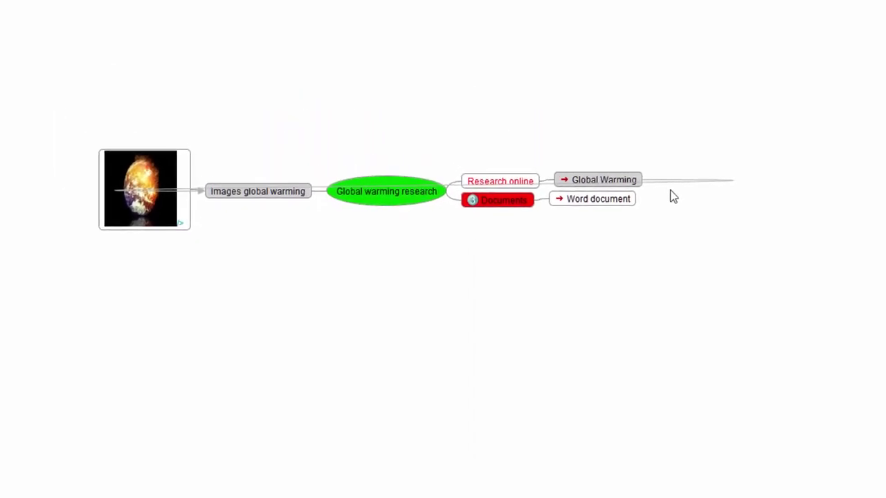
drag(658, 179, 515, 6)
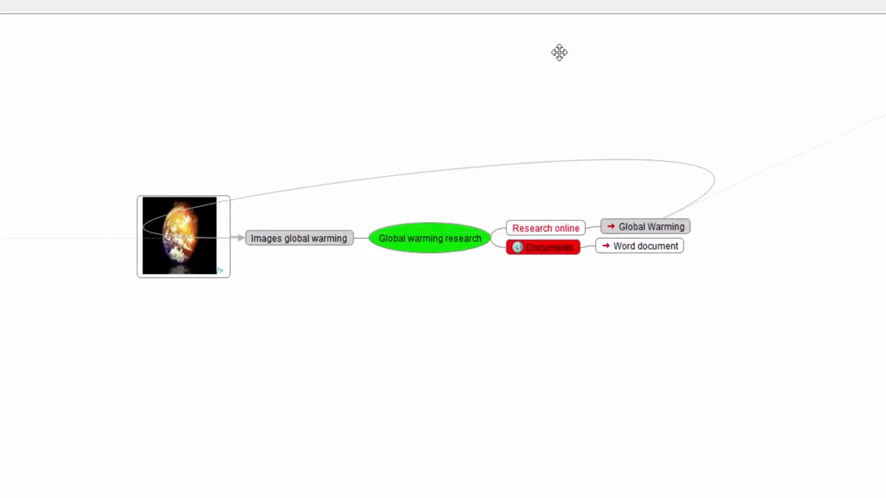
drag(559, 52, 512, 37)
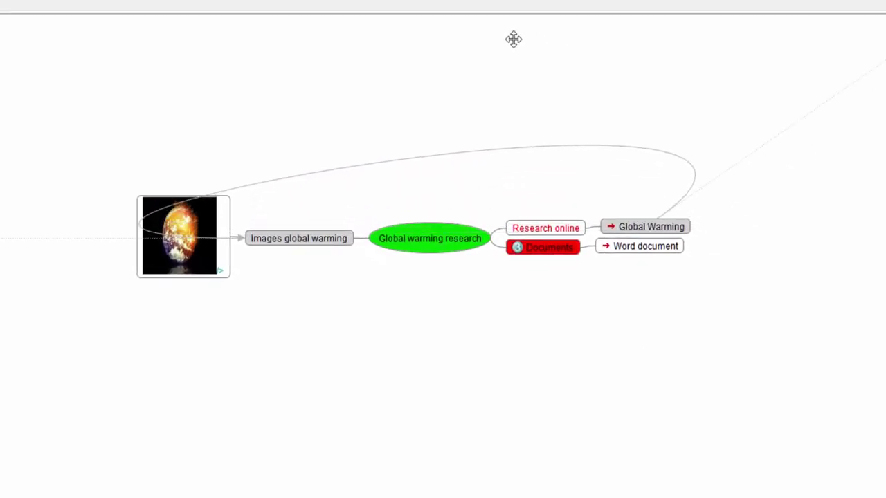
right_click(526, 145)
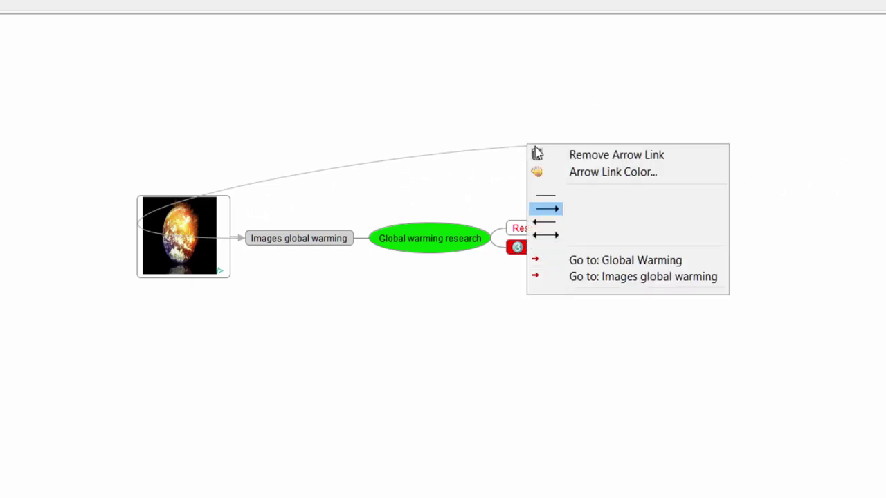
Step: Set the arrow link's colour to a crimson-pink shade
click(559, 173)
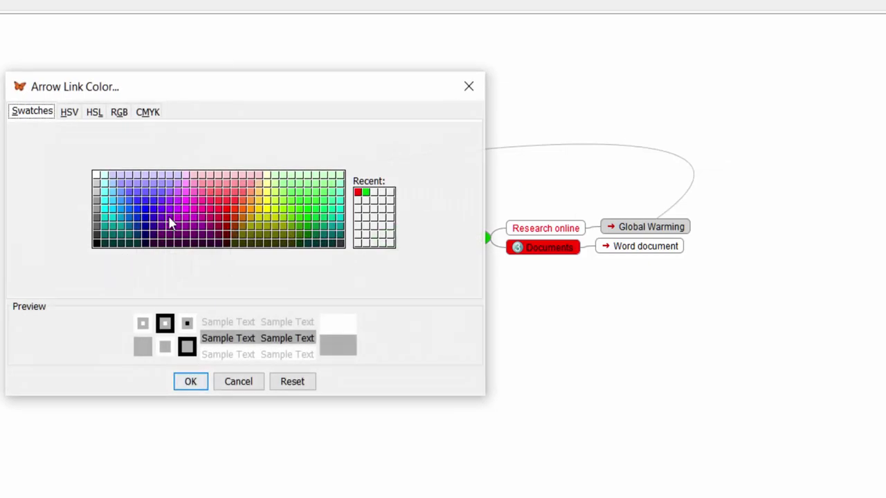
click(234, 209)
click(224, 212)
click(190, 382)
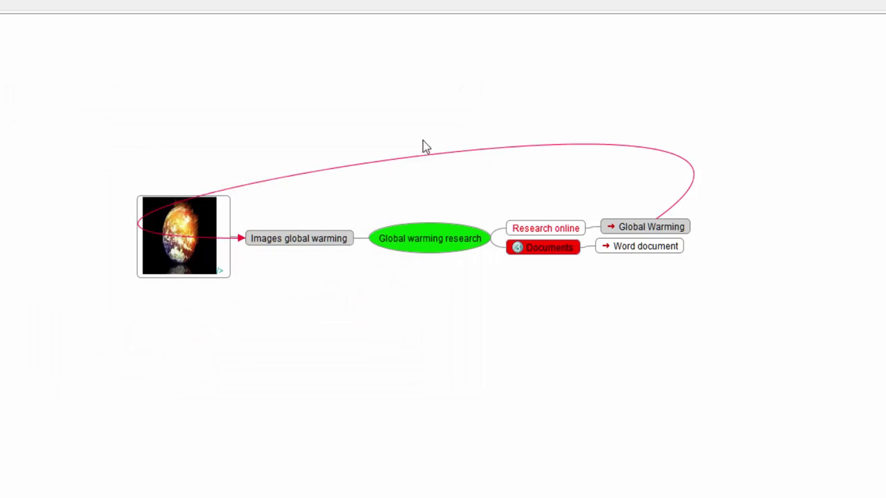
Step: Give the arrow link arrowheads at both ends
right_click(433, 158)
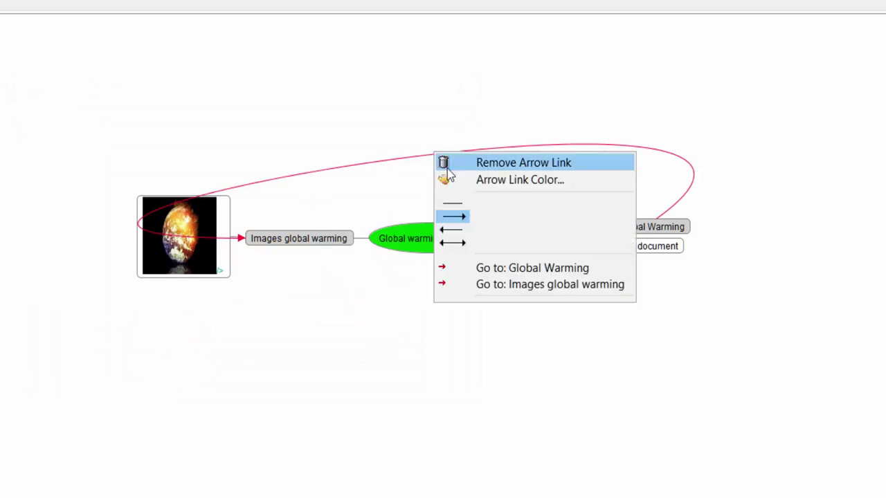
click(456, 244)
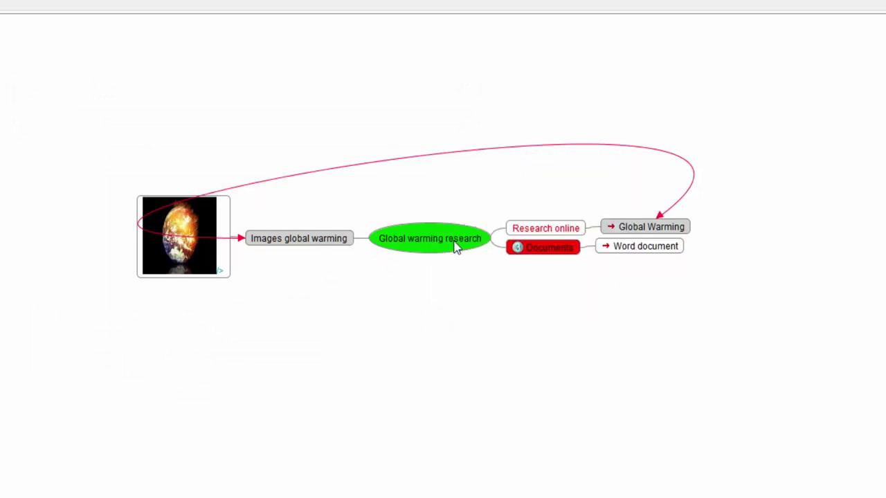
right_click(468, 152)
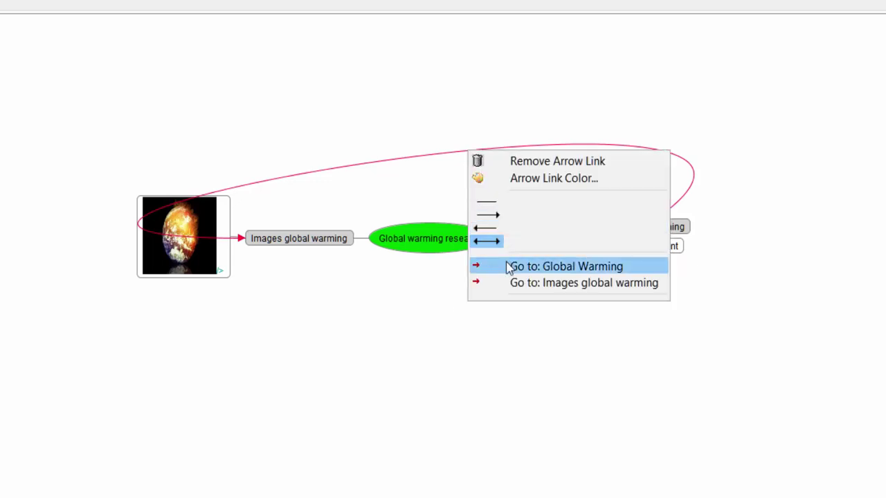
Step: Jump along the pink arrow link to the Images global warming node
click(512, 283)
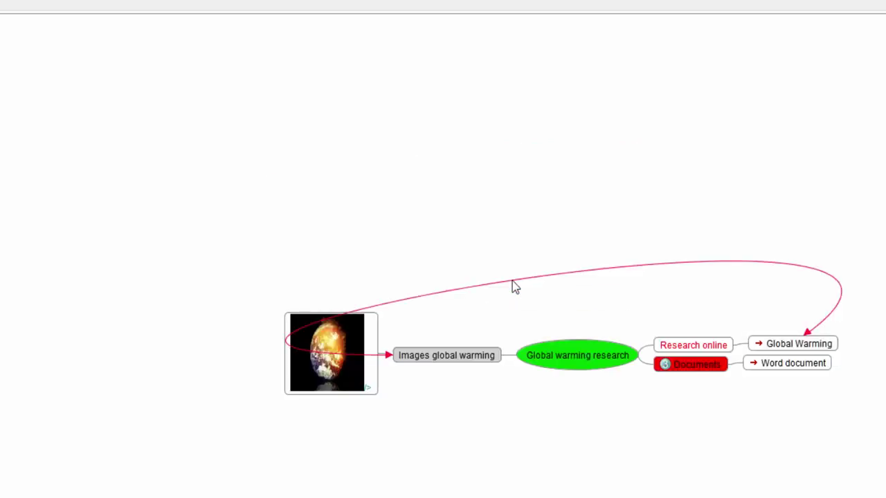
right_click(512, 282)
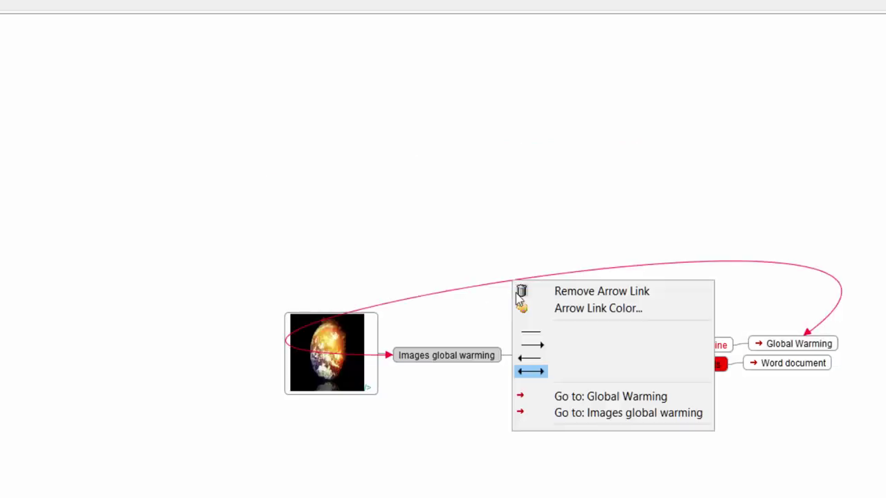
click(566, 419)
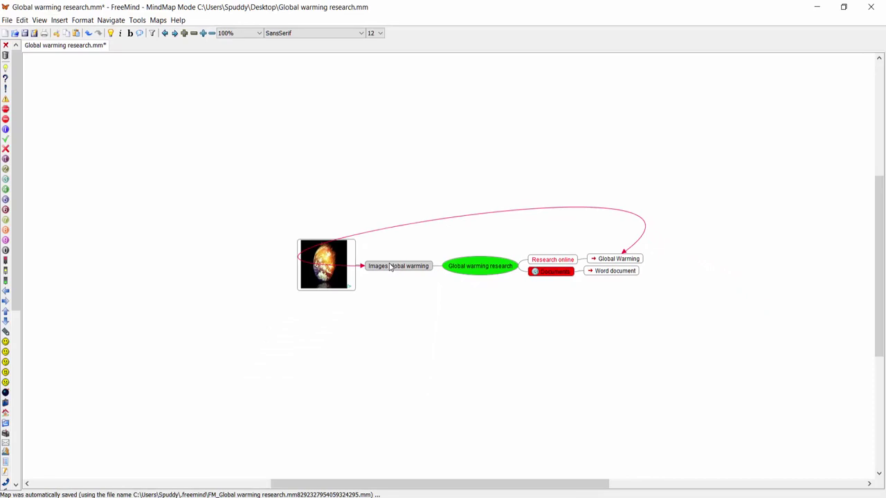
Step: Show the Note Window and type the note 'Information on on global warming.'
right_click(578, 322)
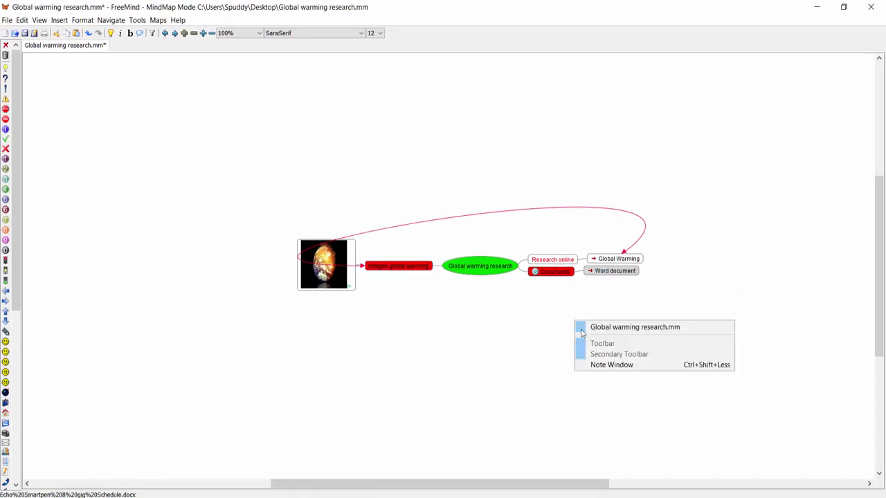
click(603, 365)
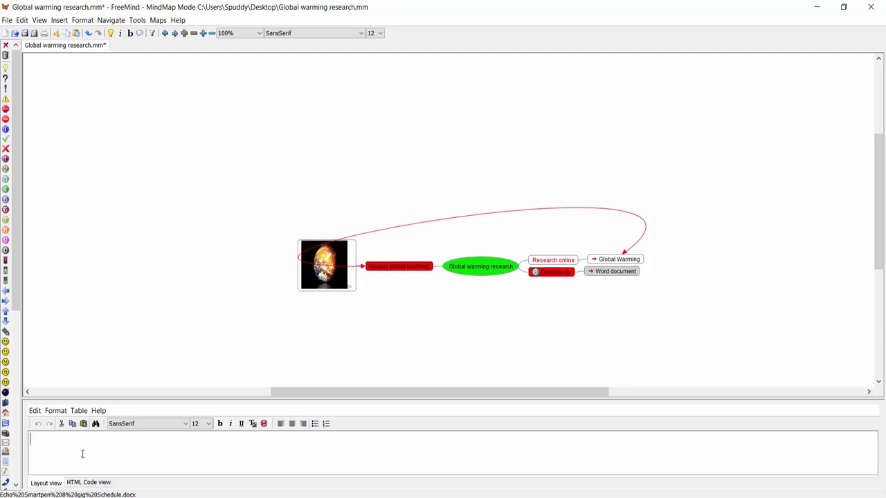
text(Information on on global warming.)
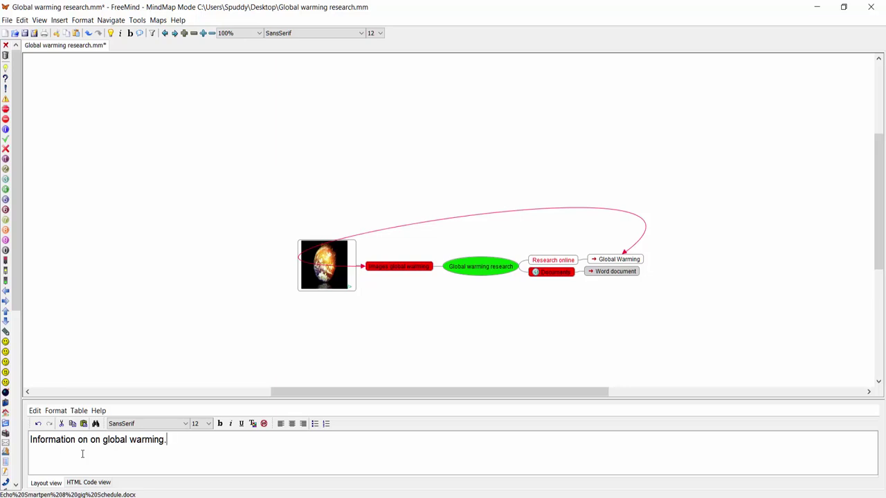
click(56, 411)
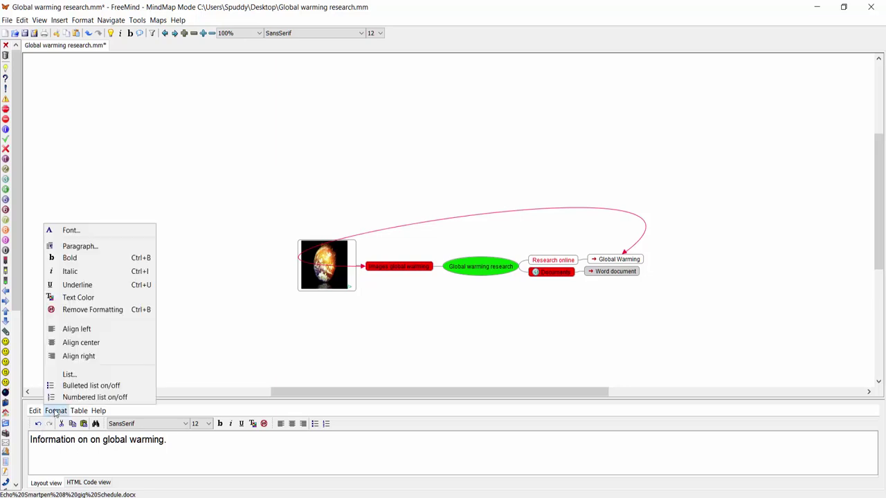
click(78, 411)
click(182, 444)
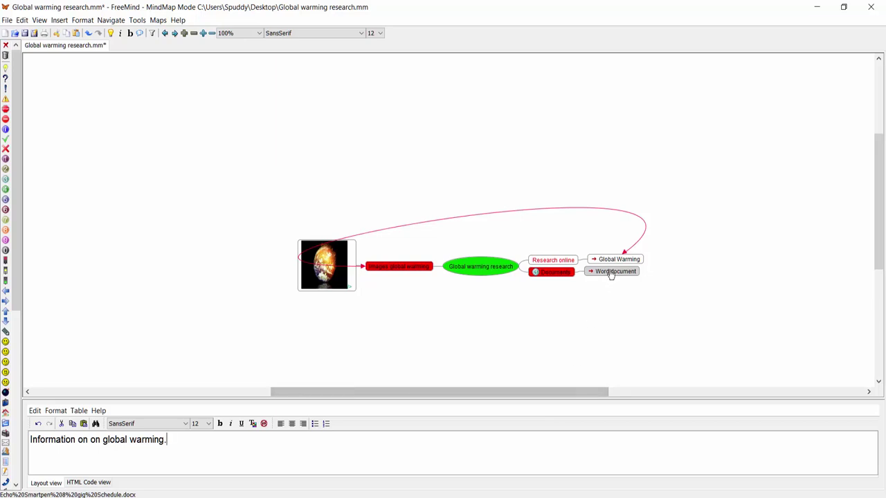
Step: Give Images global warming the note 'aphoto of global warming and heat escaping through the ozone layer with radiation'
click(385, 267)
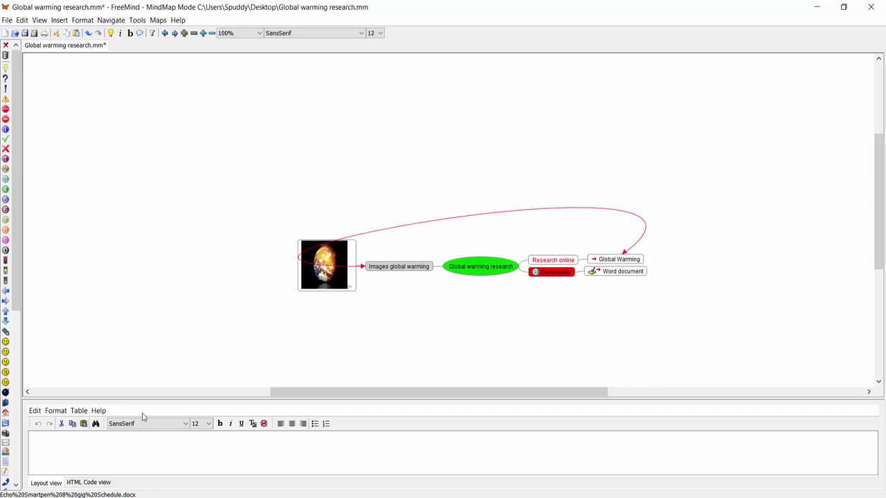
click(51, 446)
text(aphoto of global warming and heat)
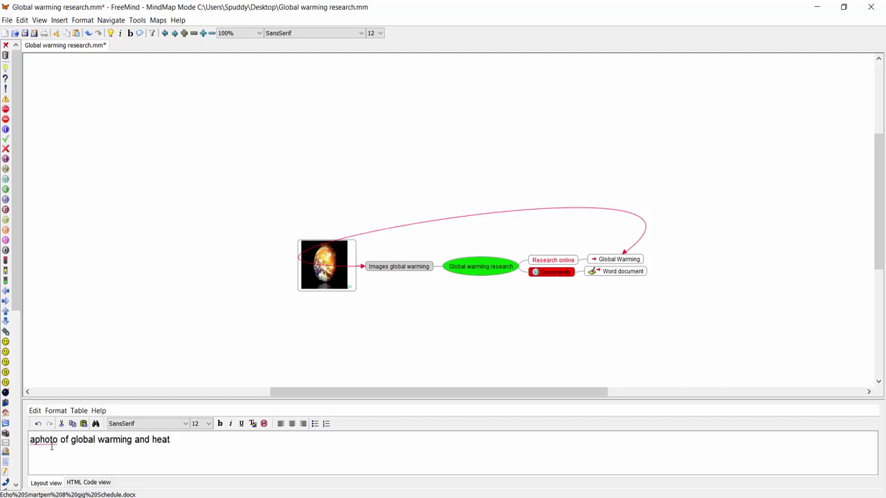
text( escaping through the ozone layer with radiation.)
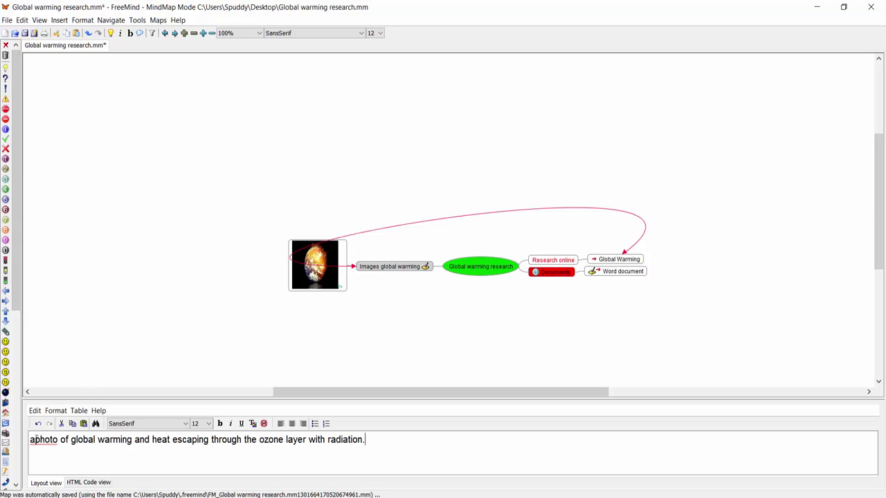
Step: Check the spelling suggestions for 'aphoto' and place the cursor to correct it
right_click(34, 439)
mouse_move(67, 450)
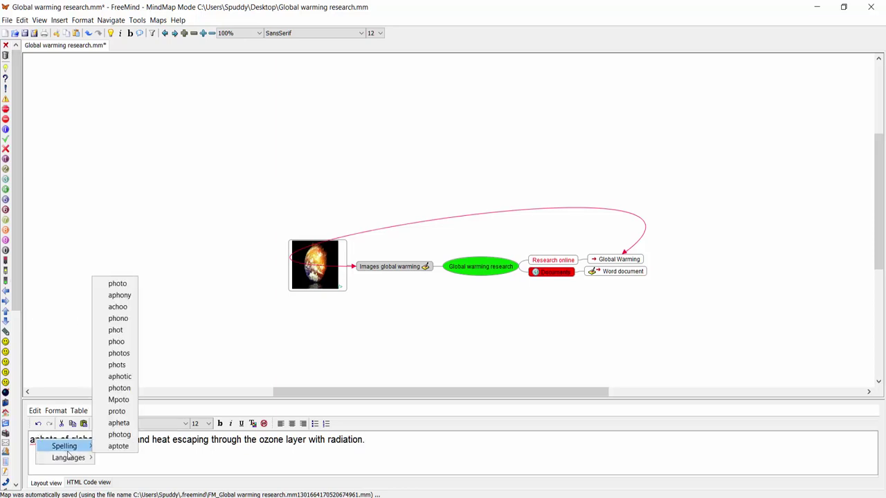
click(126, 461)
click(35, 443)
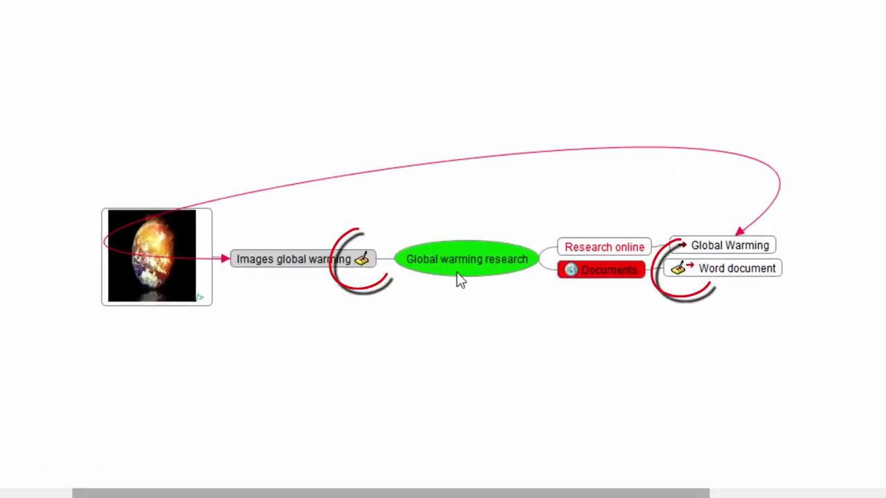
Step: Select the Images global warming node, preview its note ending '…ozone layer with radiation.', and open the View menu
key(Left)
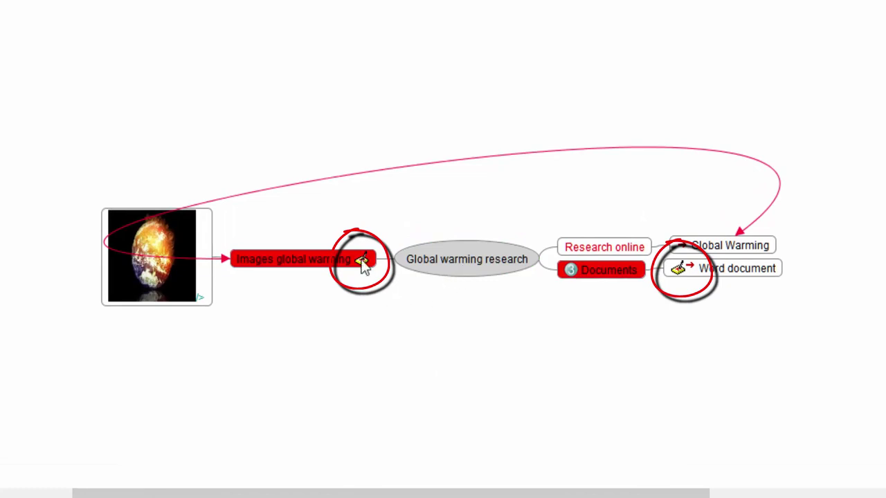
mouse_move(361, 263)
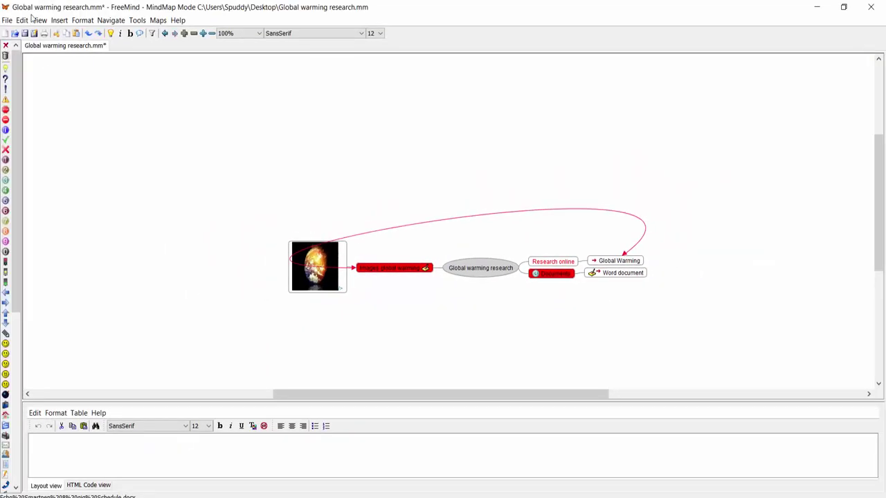
click(38, 21)
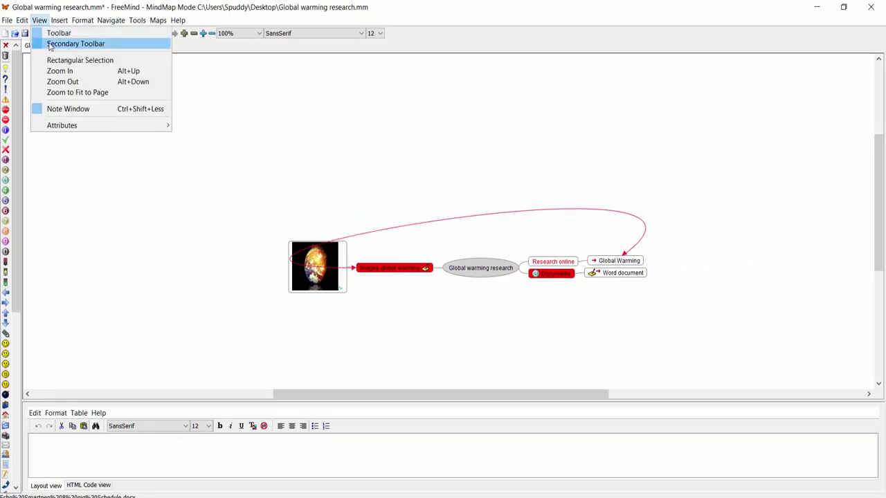
Step: Turn the Secondary Toolbar off and then back on
click(75, 44)
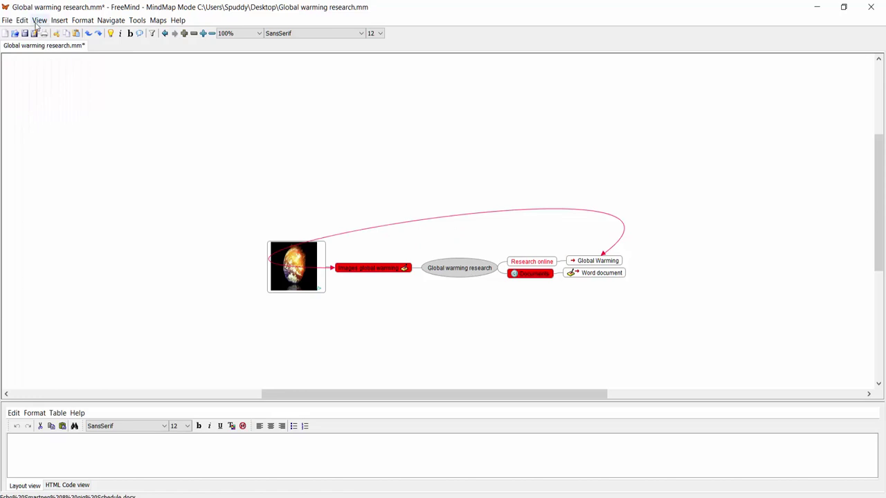
click(39, 20)
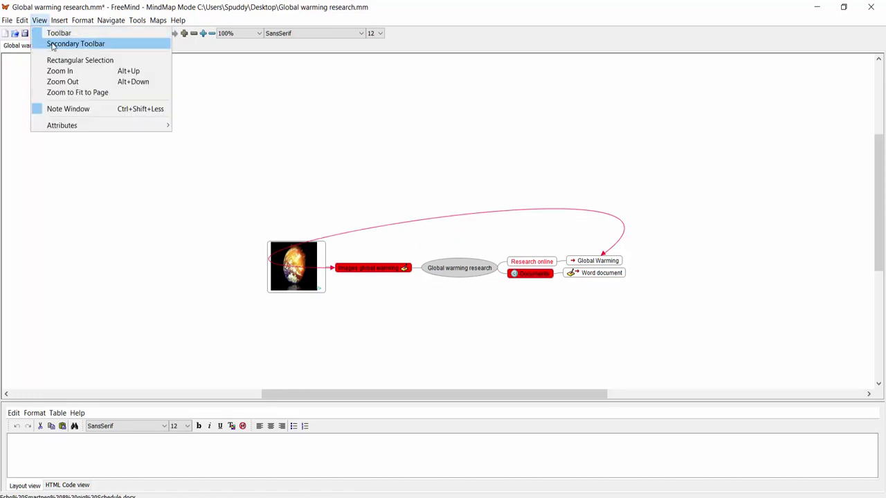
click(51, 46)
Step: Toggle the Note Window off, on, and off again so the notes panel ends hidden
click(40, 21)
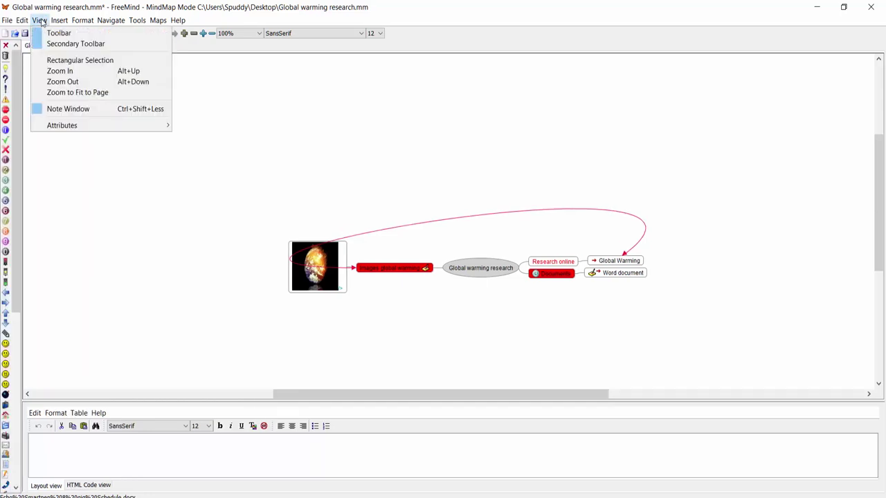
click(75, 110)
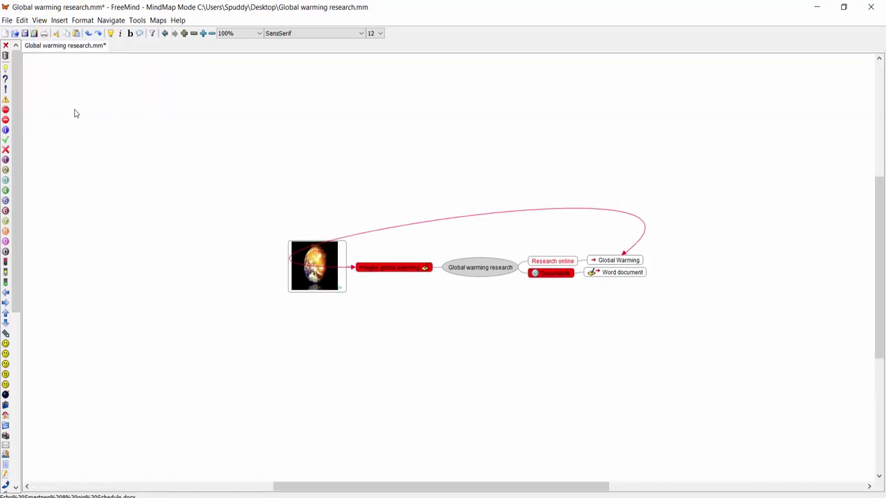
click(38, 20)
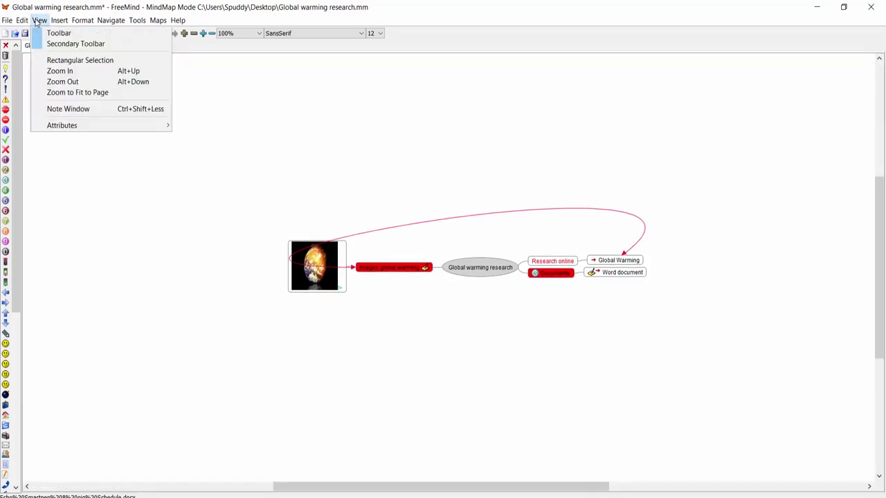
click(67, 113)
click(38, 20)
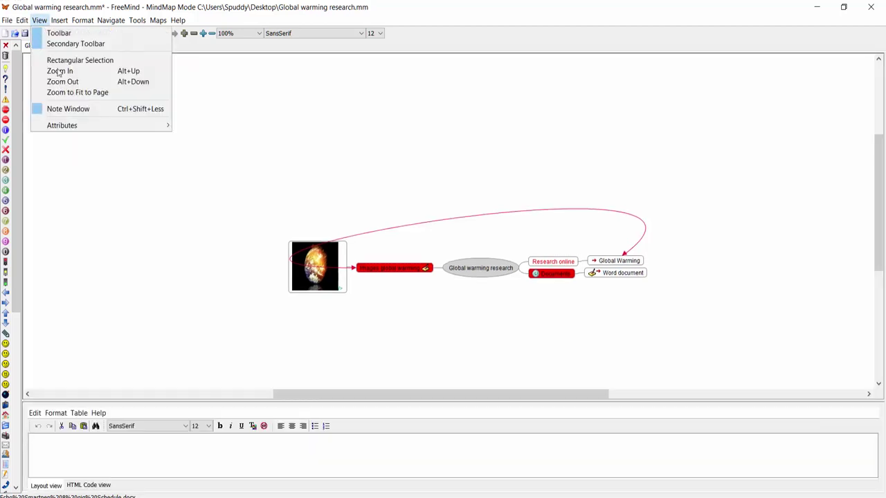
click(67, 109)
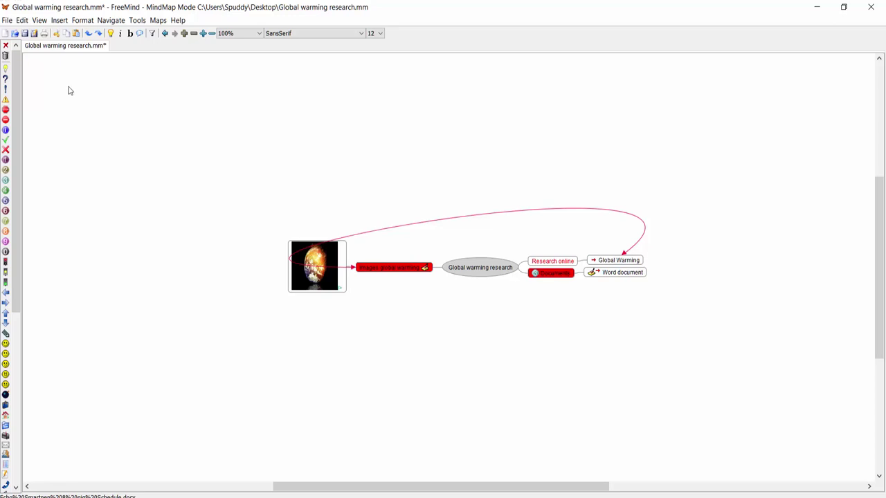
click(59, 21)
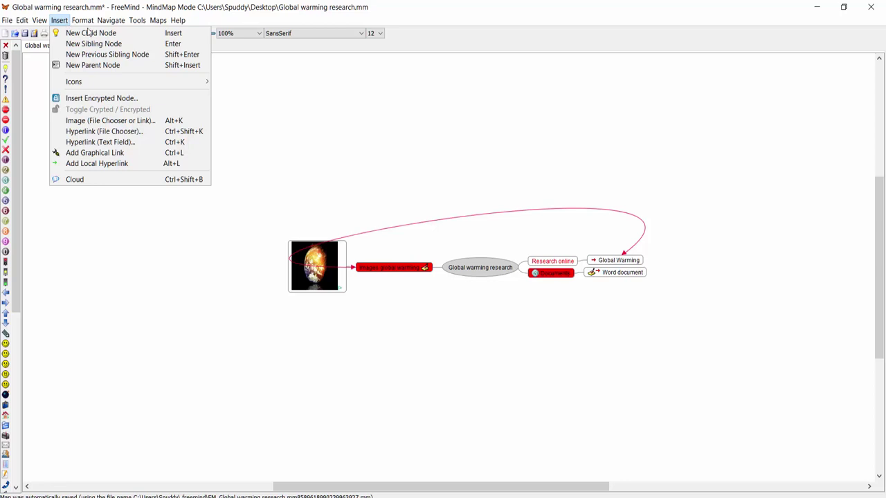
mouse_move(89, 25)
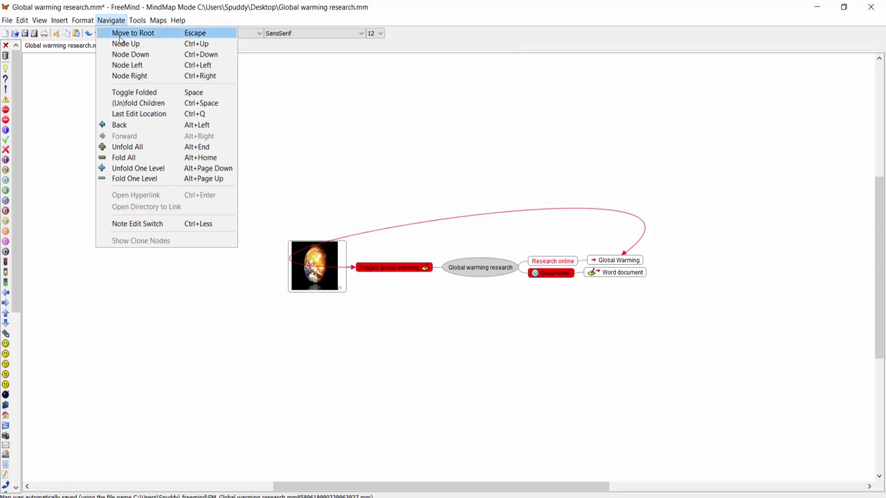
click(120, 36)
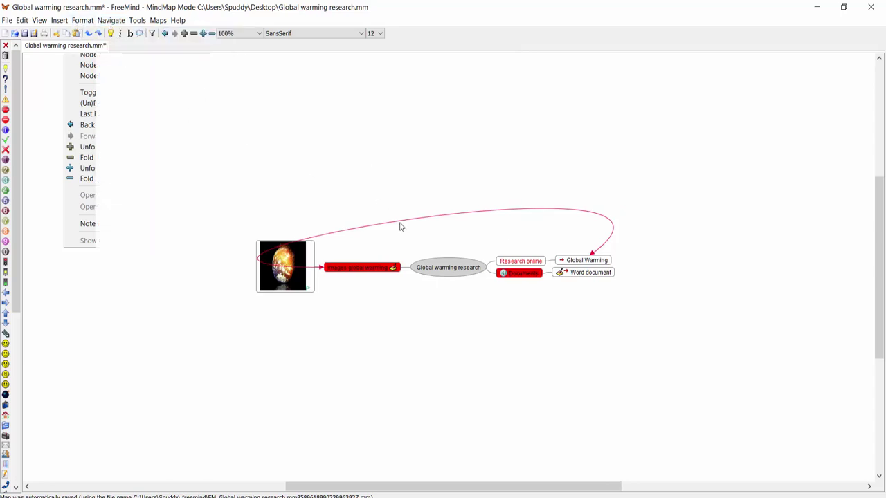
click(452, 270)
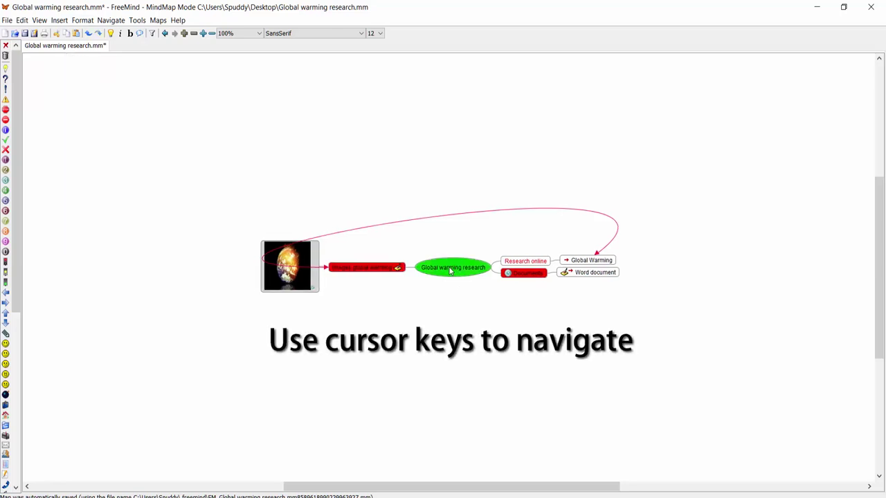
key(Left)
key(Right)
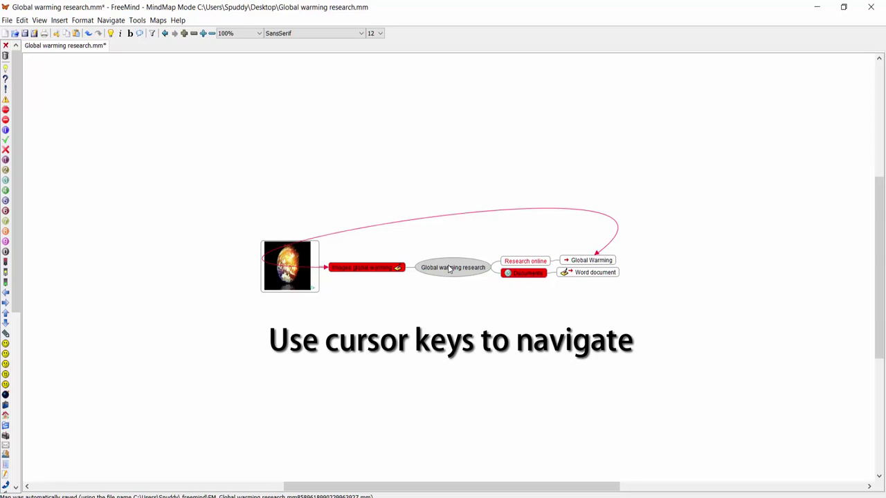
key(Right)
key(Right)
key(Down)
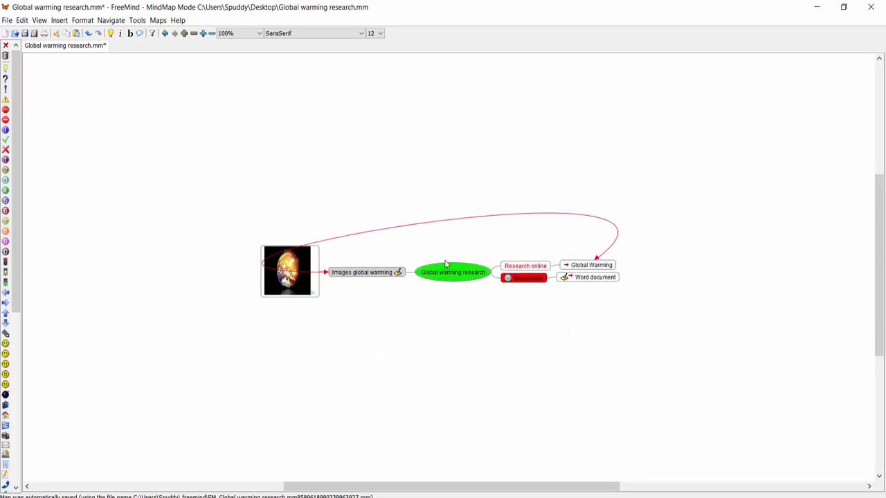
click(109, 20)
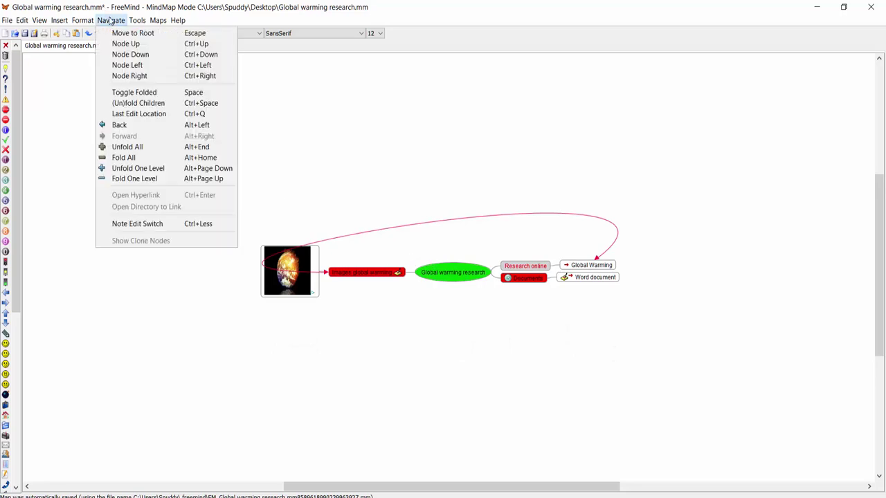
mouse_move(135, 22)
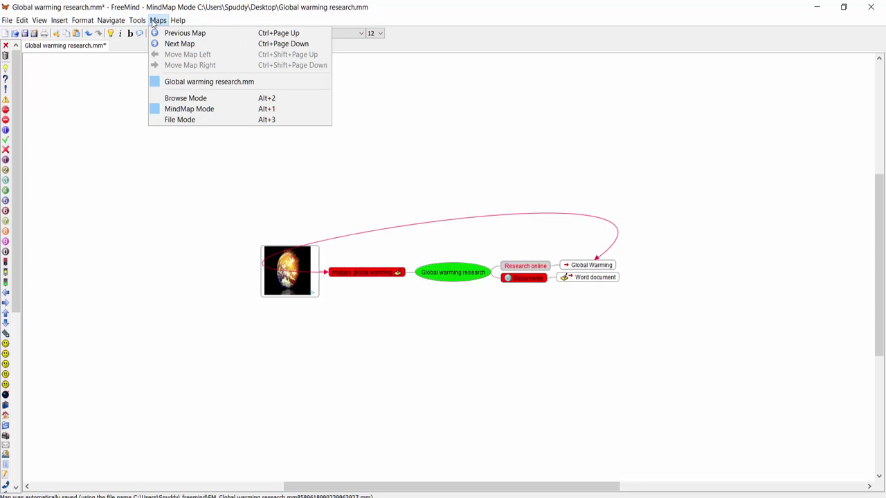
click(155, 21)
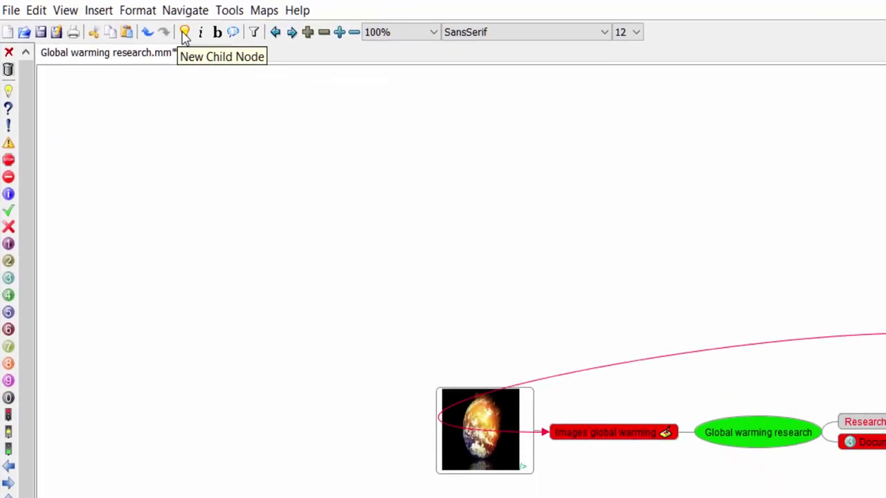
Step: Add an empty child node under Research online, then remove it with Remove Node and confirm
click(184, 32)
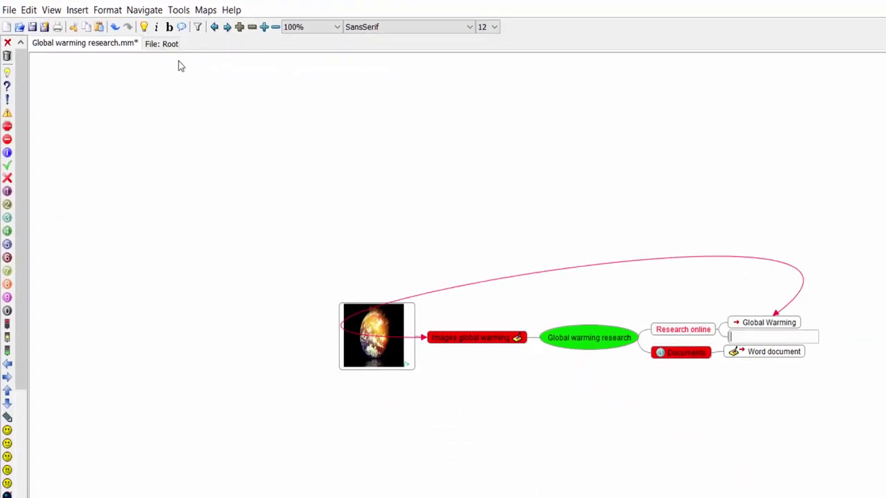
key(Return)
double_click(735, 338)
click(880, 354)
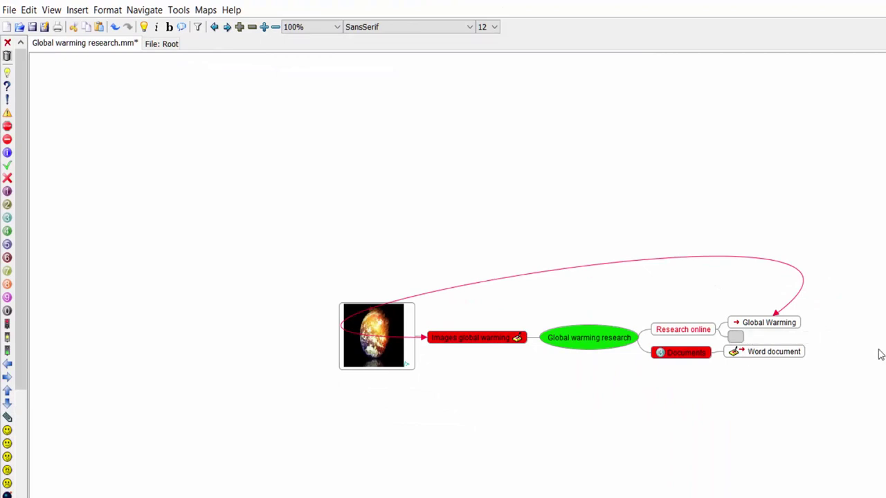
right_click(735, 337)
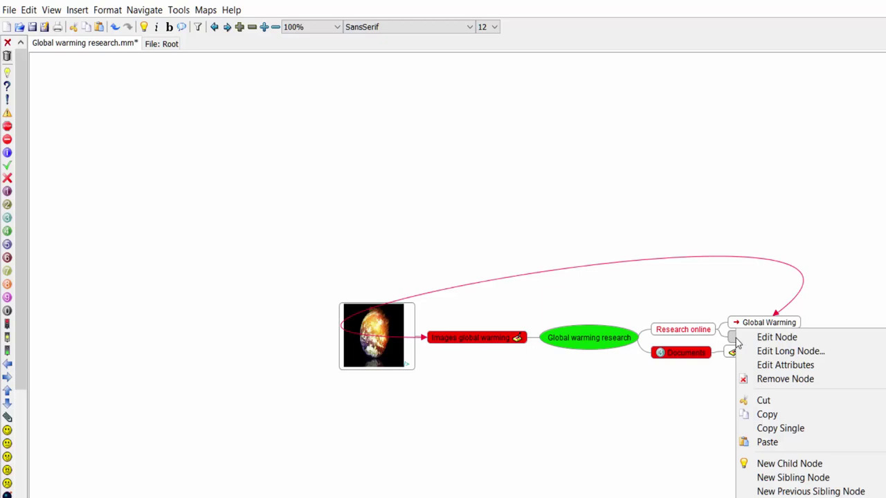
click(762, 378)
click(674, 317)
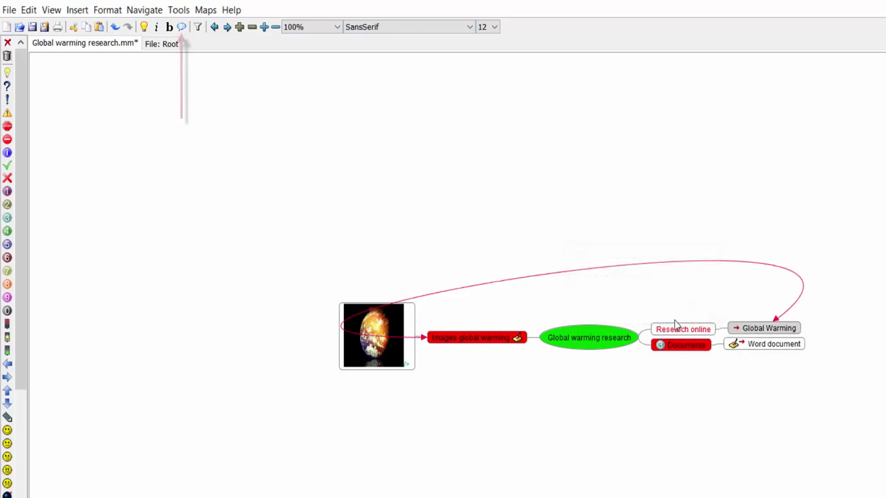
Step: Put a cloud on Global Warming, undo it, then cloud the Research online branch
click(183, 28)
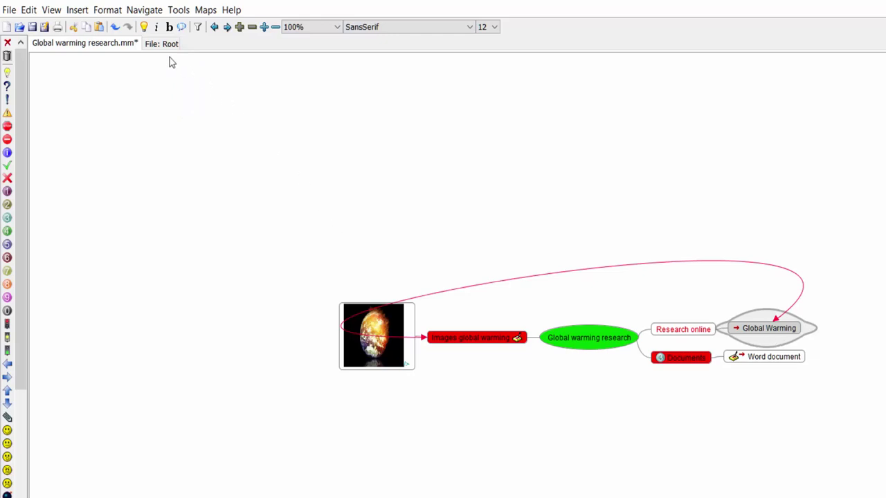
click(28, 9)
click(44, 26)
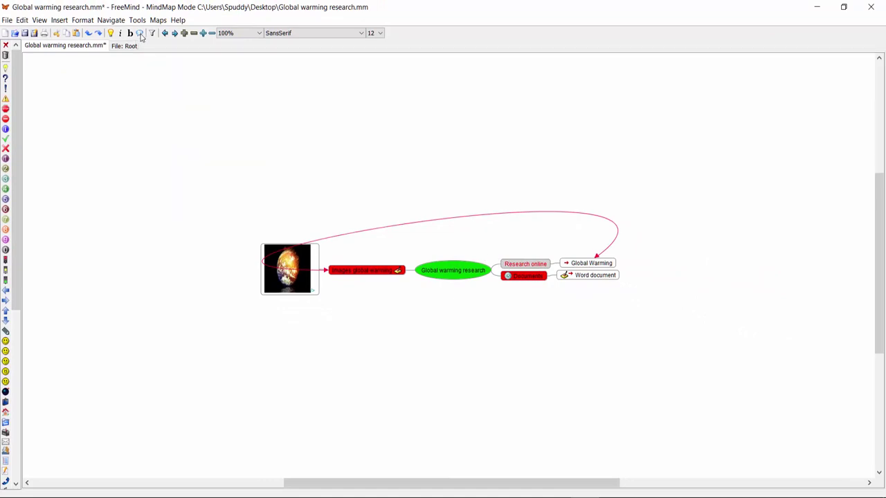
click(141, 37)
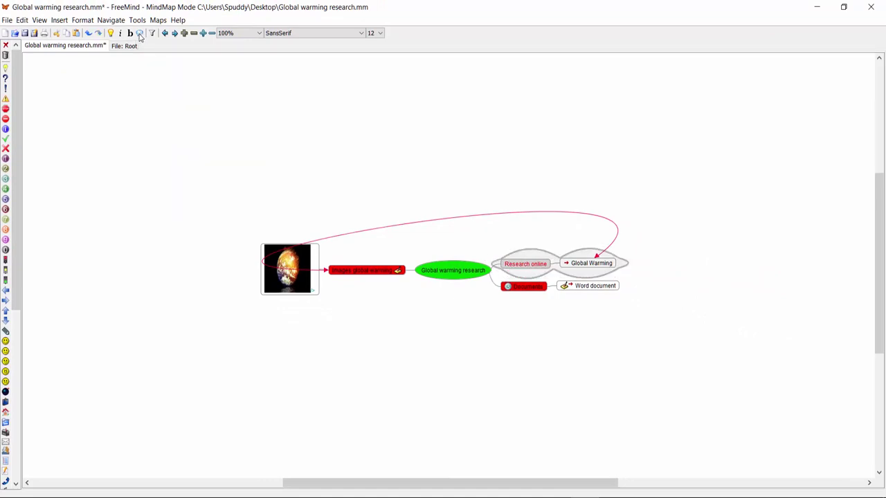
Step: Show and then hide the note editor panel again, and bring up the filter toolbar
right_click(582, 271)
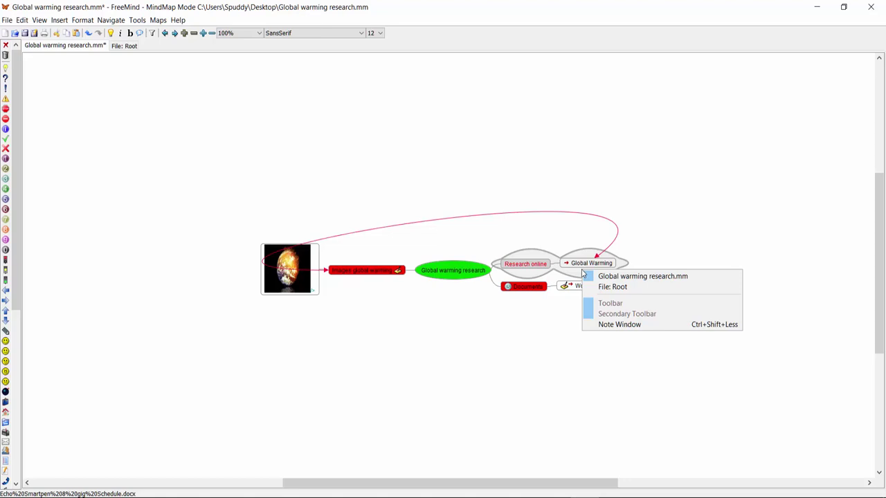
click(616, 324)
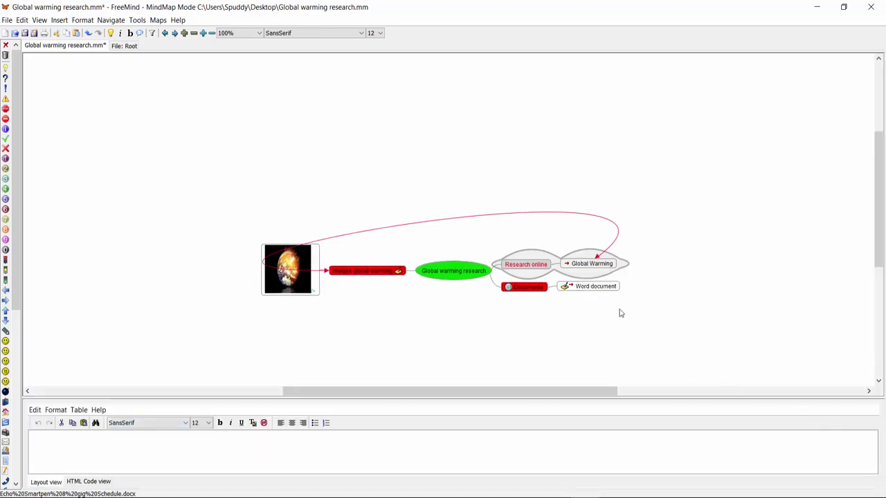
right_click(580, 275)
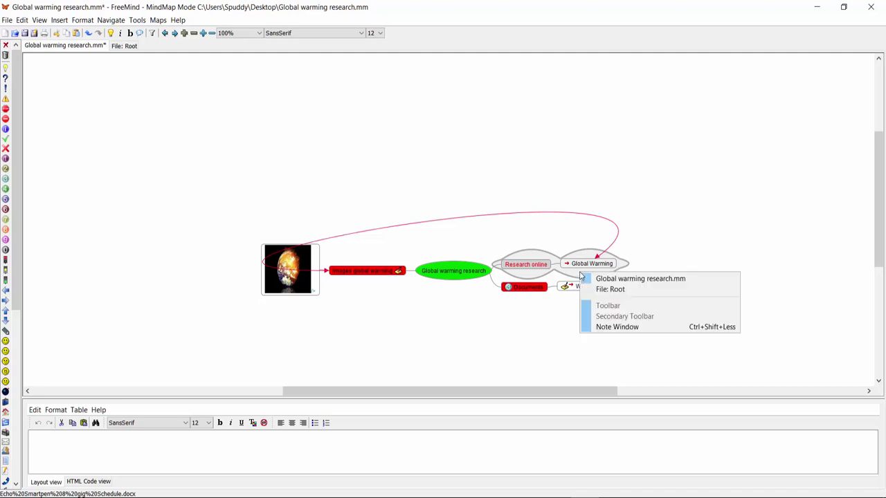
click(606, 323)
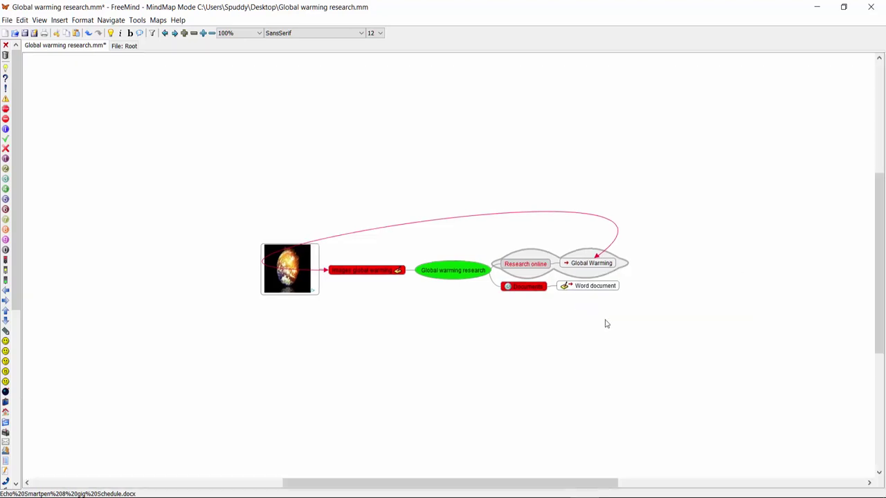
right_click(596, 266)
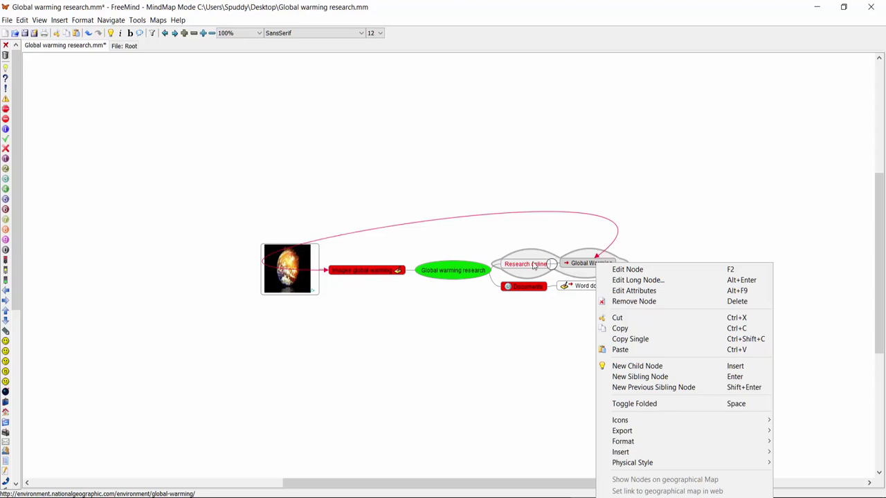
click(498, 341)
click(152, 33)
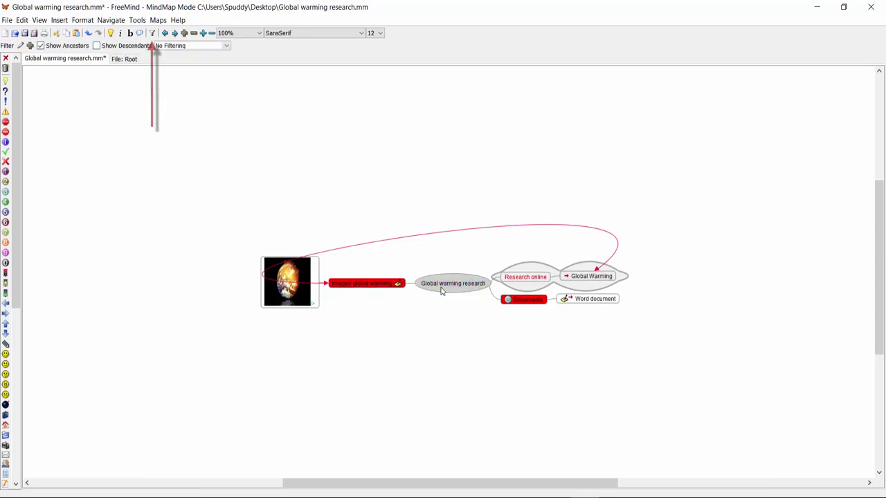
Step: Filter the map to Currently Selected Nodes, then switch back to No Filtering
click(226, 45)
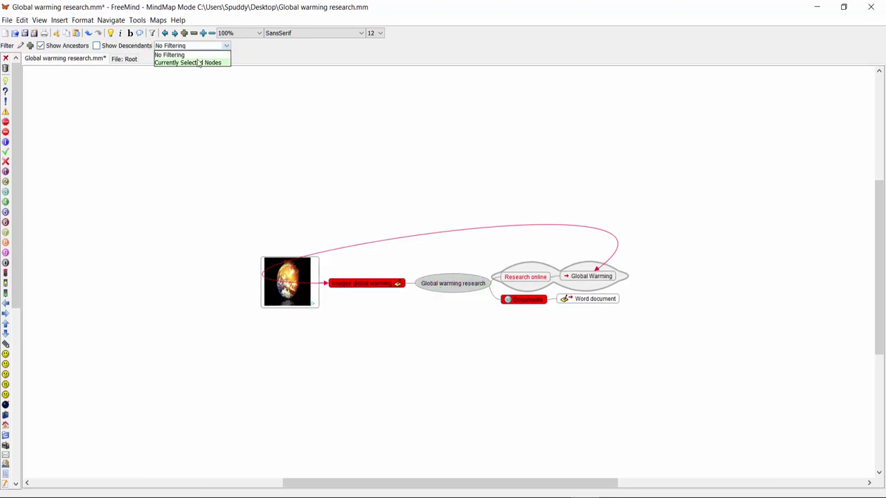
click(199, 63)
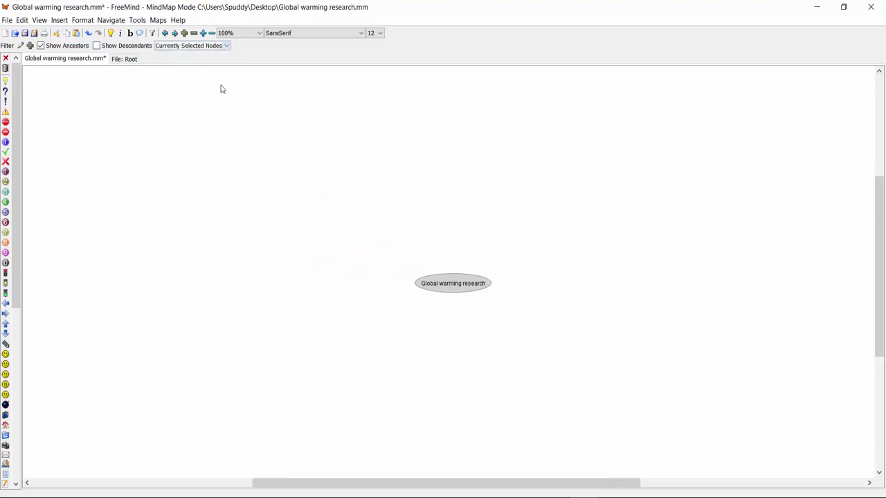
click(226, 46)
click(194, 55)
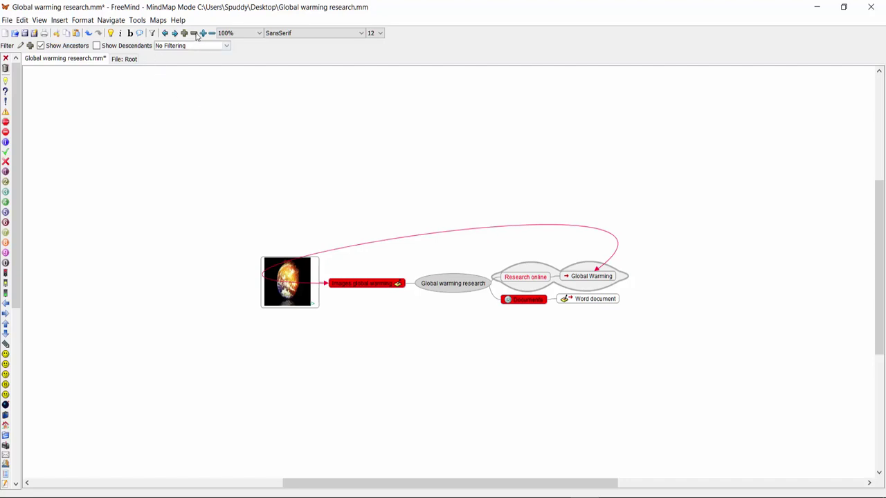
Step: Zoom the map to 150% and give the root node Segoe UI Emoji font at size 14
click(241, 33)
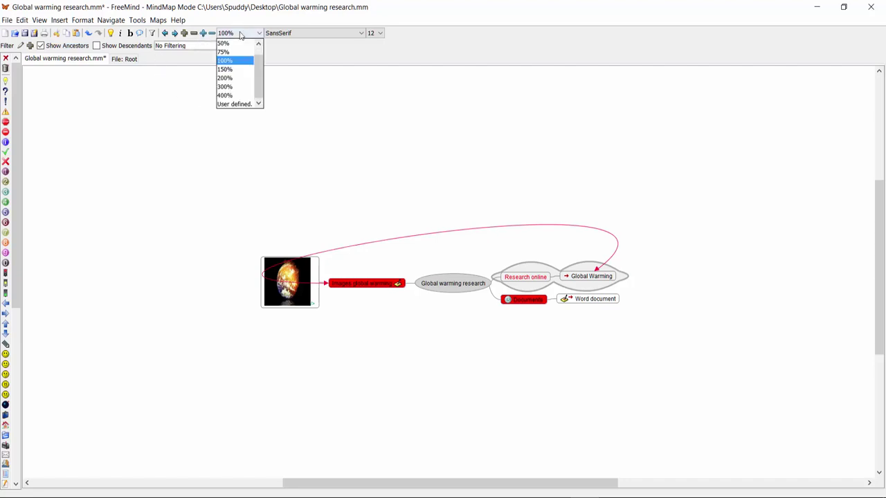
click(228, 69)
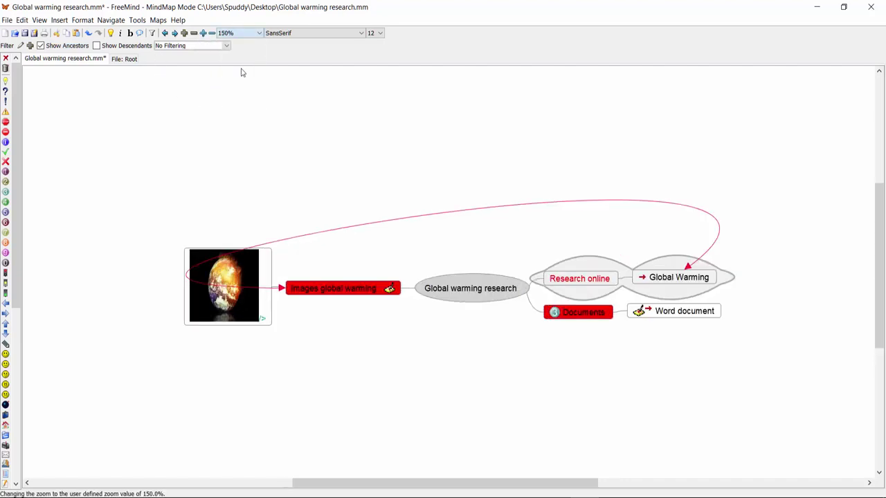
click(283, 33)
click(287, 115)
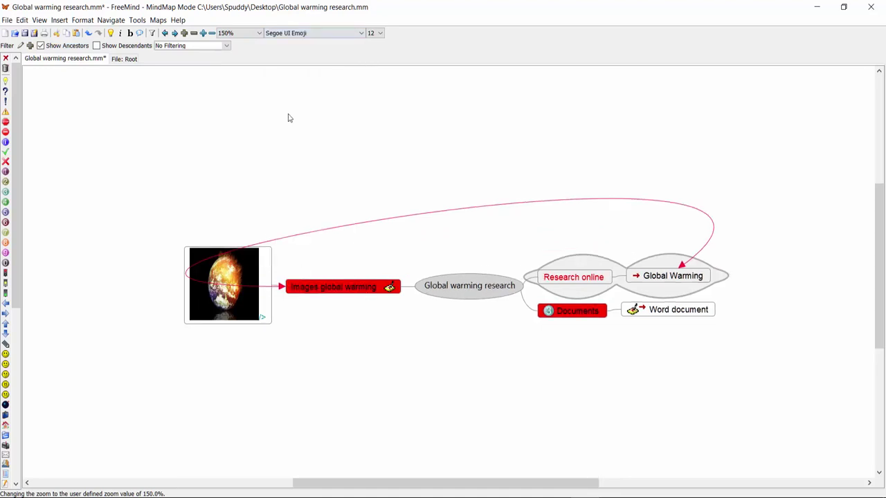
click(379, 33)
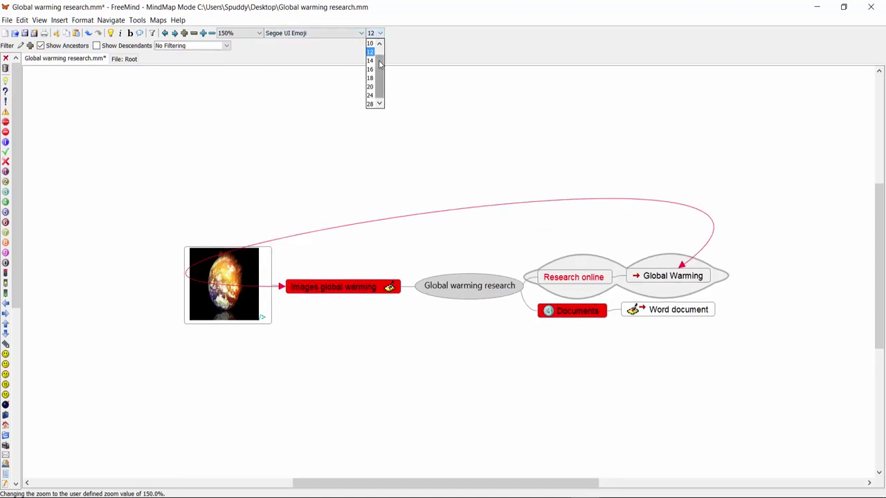
click(371, 61)
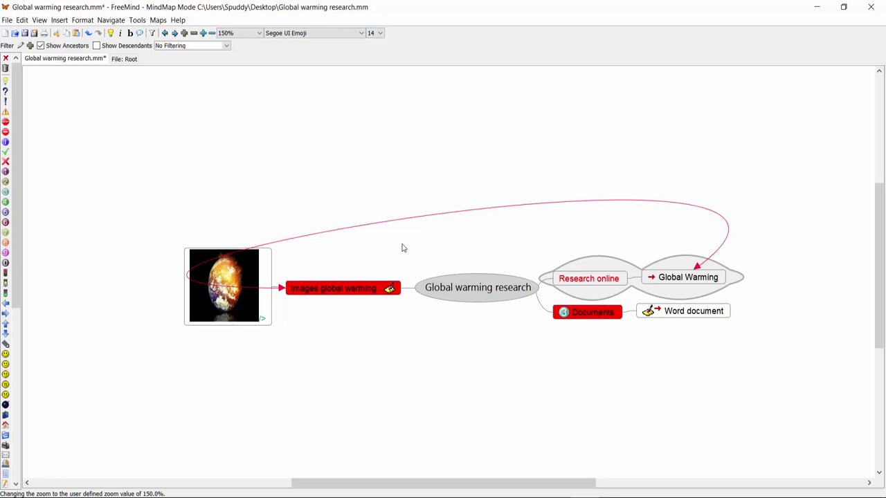
Step: Export the map via File > Export as Open Office Writer Document, saving Global warming research.odt on the Desktop
click(7, 21)
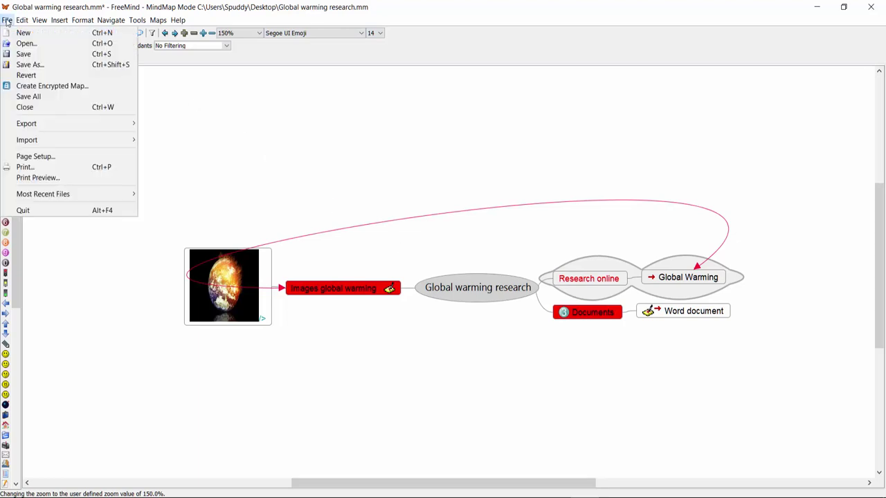
mouse_move(77, 148)
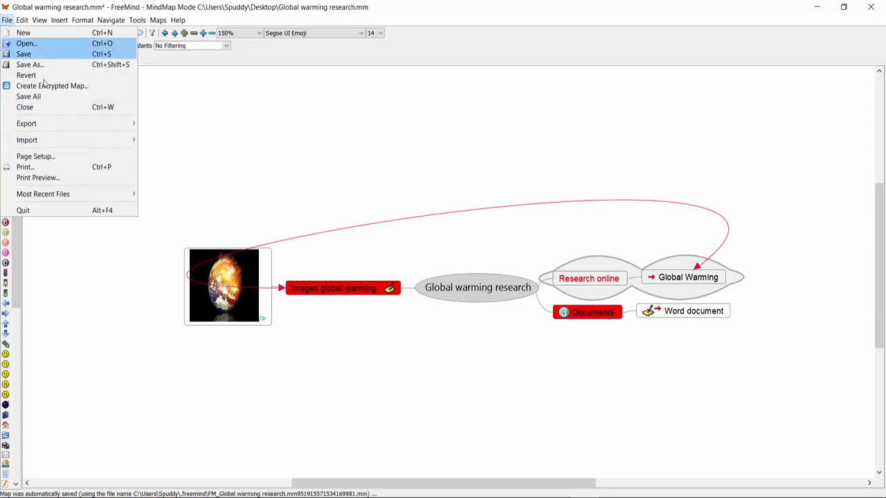
mouse_move(88, 129)
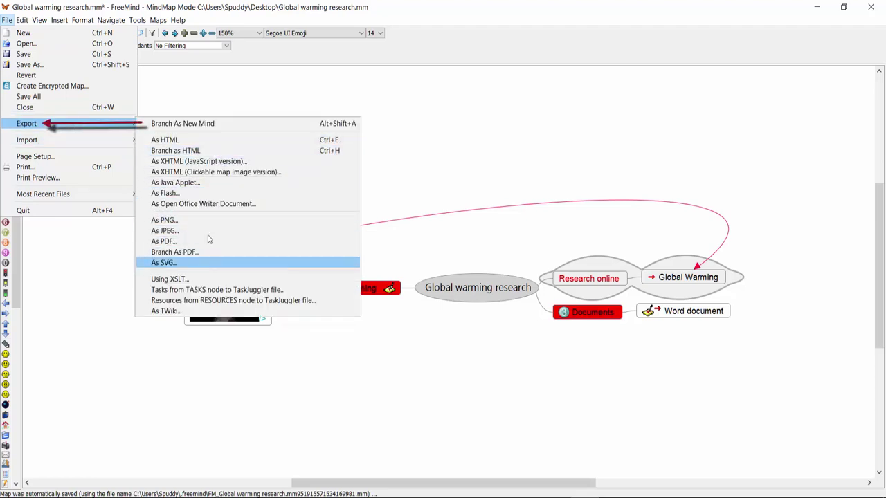
click(202, 204)
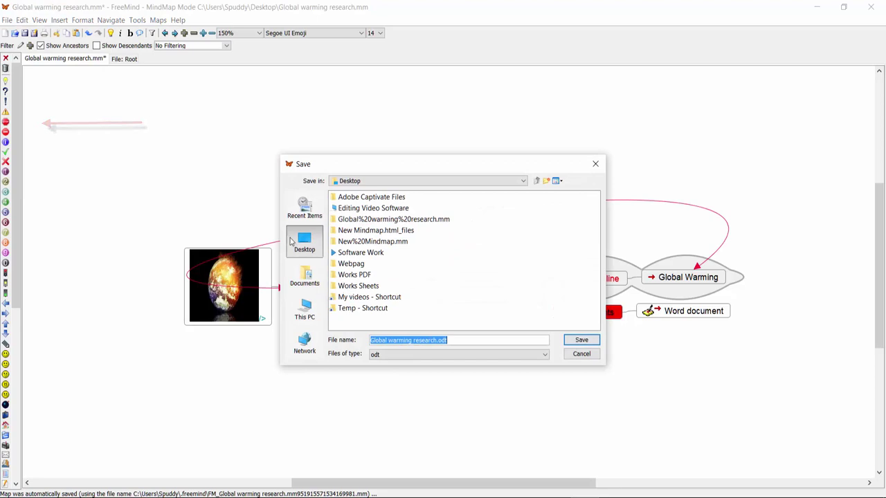
click(579, 341)
click(580, 346)
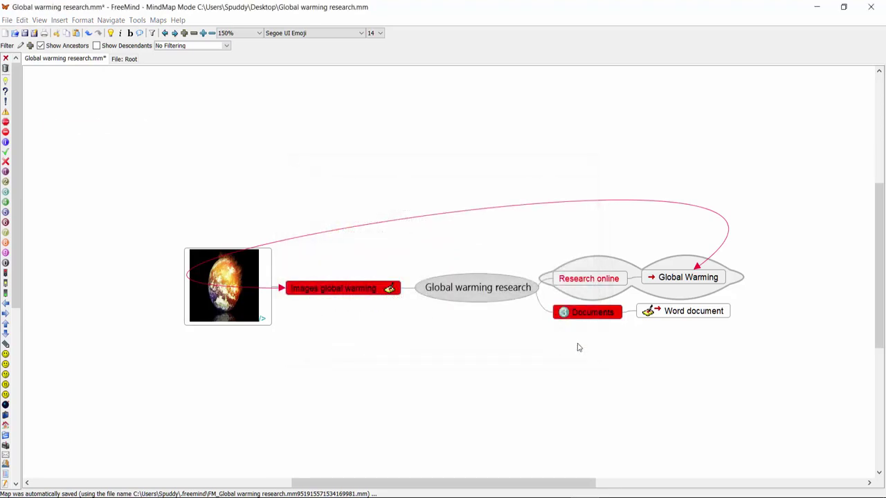